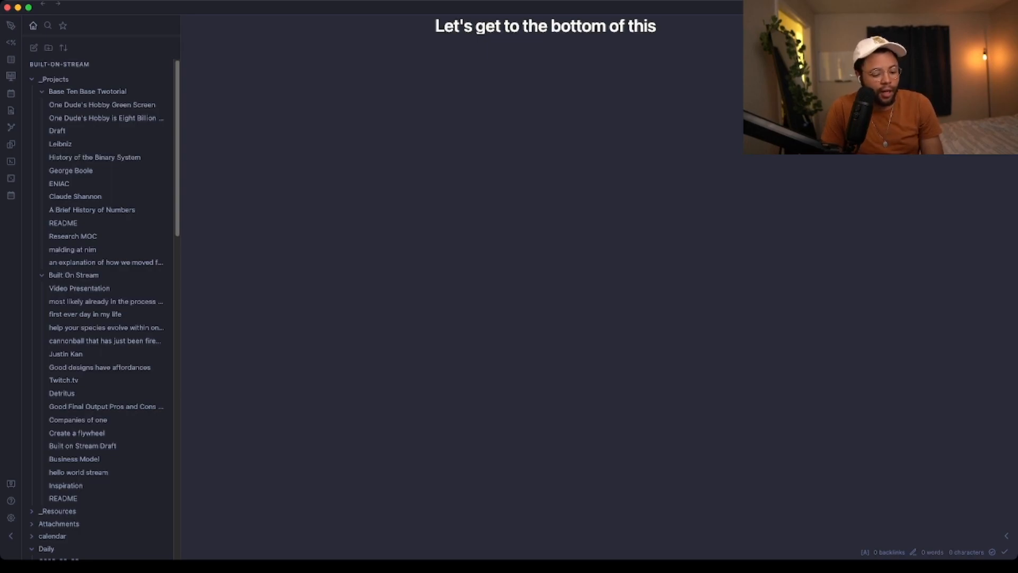
# Start a bulleted list in the note with "start: unanswered question or curiosity", correcting the misspelled last word
pyautogui.write('-')
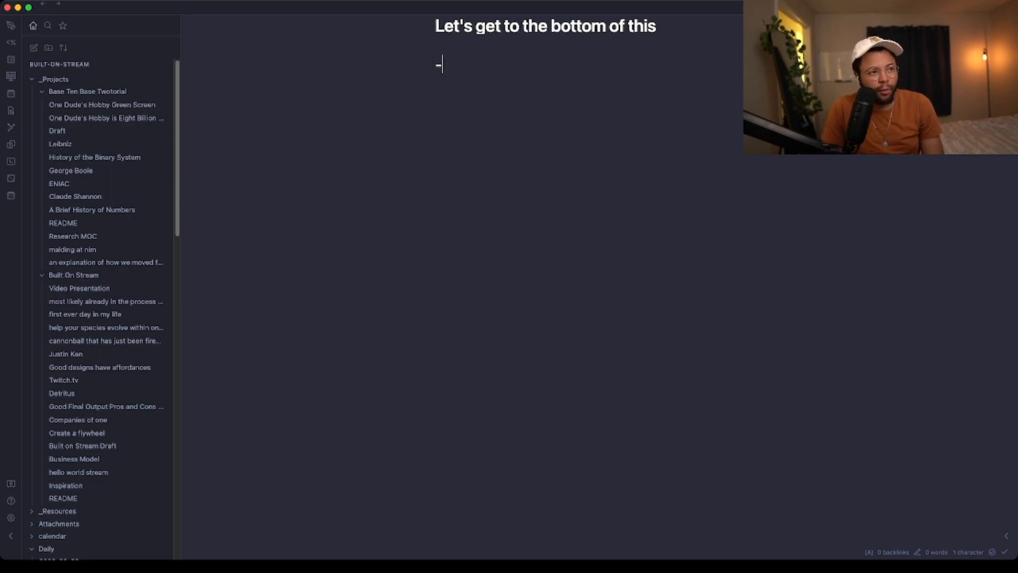
pyautogui.write(' un')
pyautogui.press('BackSpace')
pyautogui.press('BackSpace')
pyautogui.write('start: unanswered question or curiousity')
pyautogui.press('Return')
pyautogui.rightClick(699, 72)
pyautogui.press('Escape')
pyautogui.rightClick(698, 74)
pyautogui.click(716, 86)
pyautogui.click(715, 88)
# Add the bullets "end: an answer or a solution" and "three-five quality references per piece"
pyautogui.write('end:')
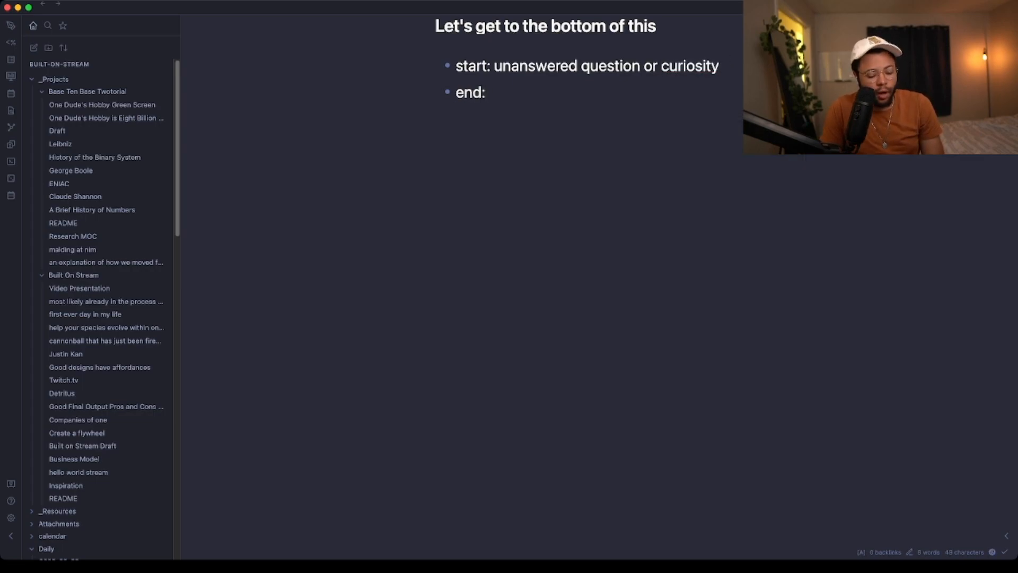
pyautogui.write(' an answer or a')
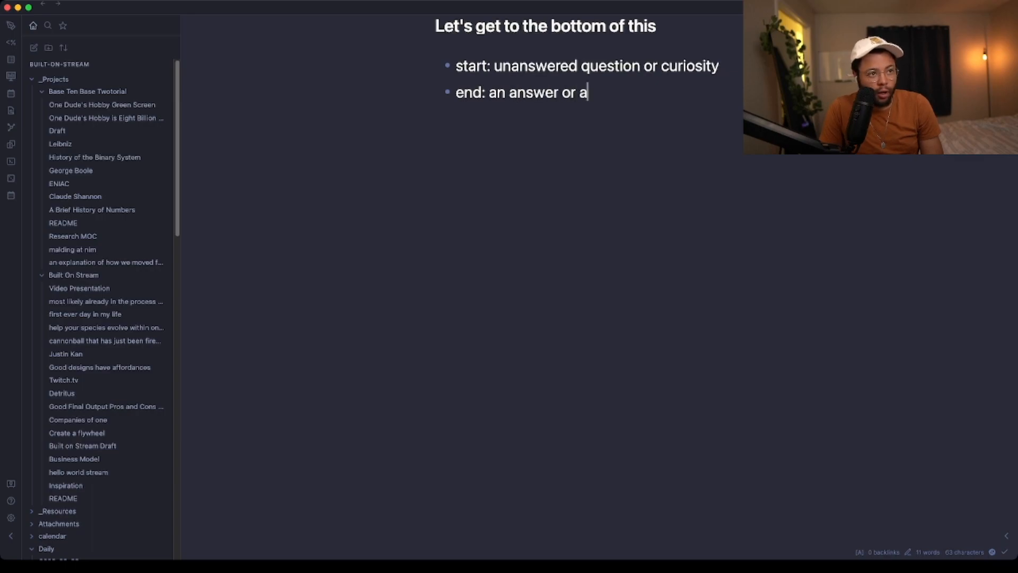
pyautogui.write(' solution')
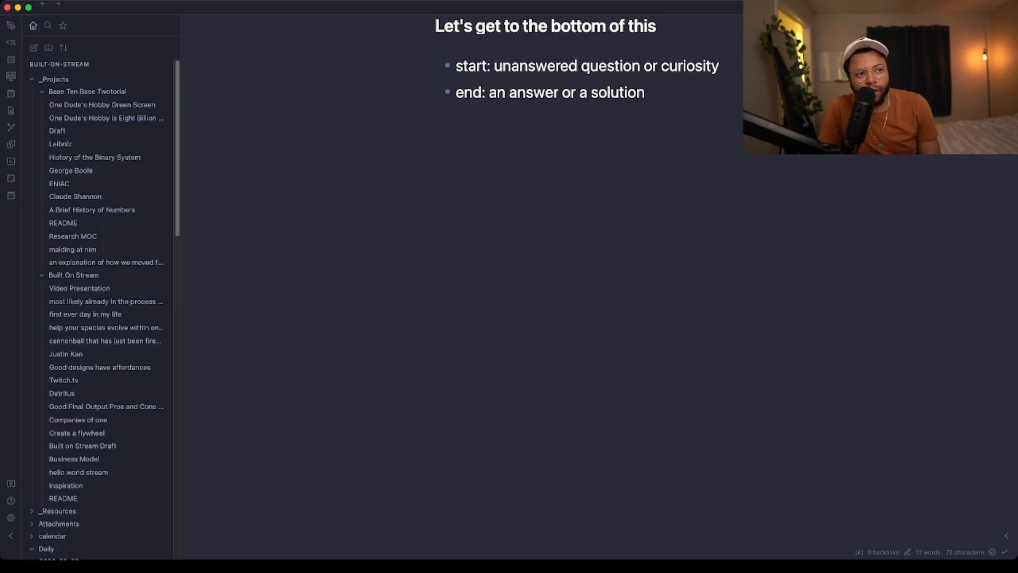
pyautogui.press('Left')
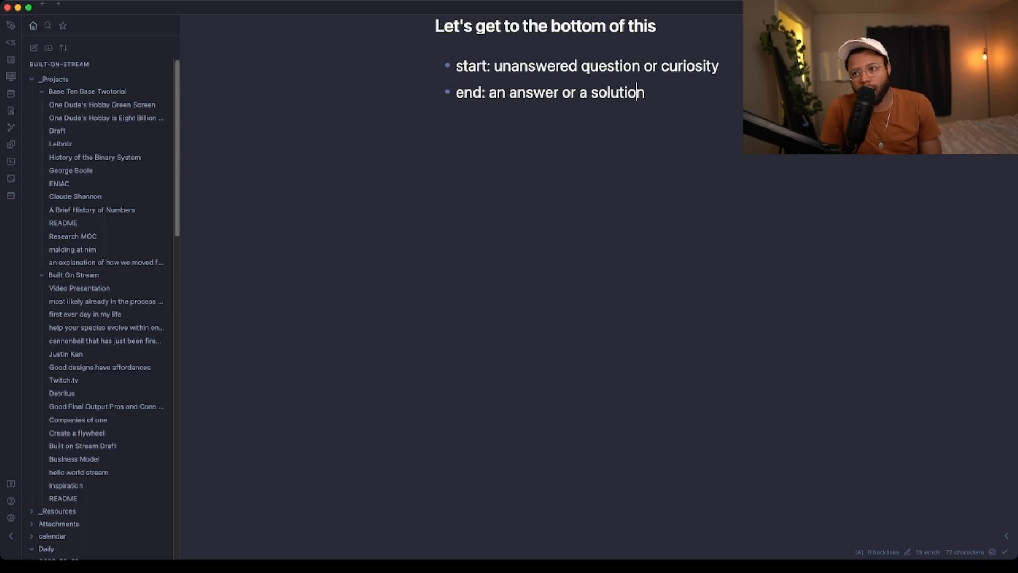
pyautogui.press('Left')
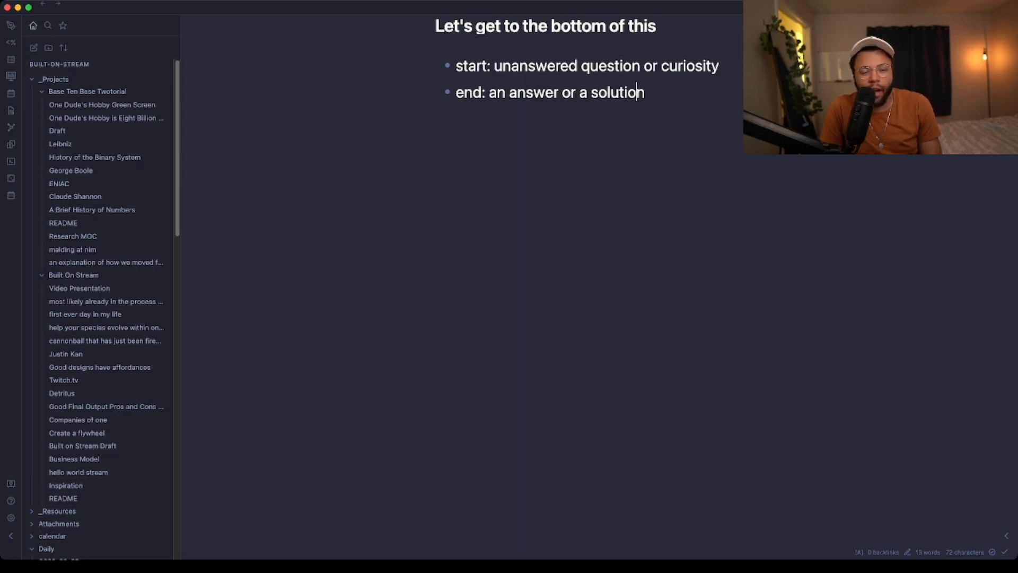
pyautogui.press('Right')
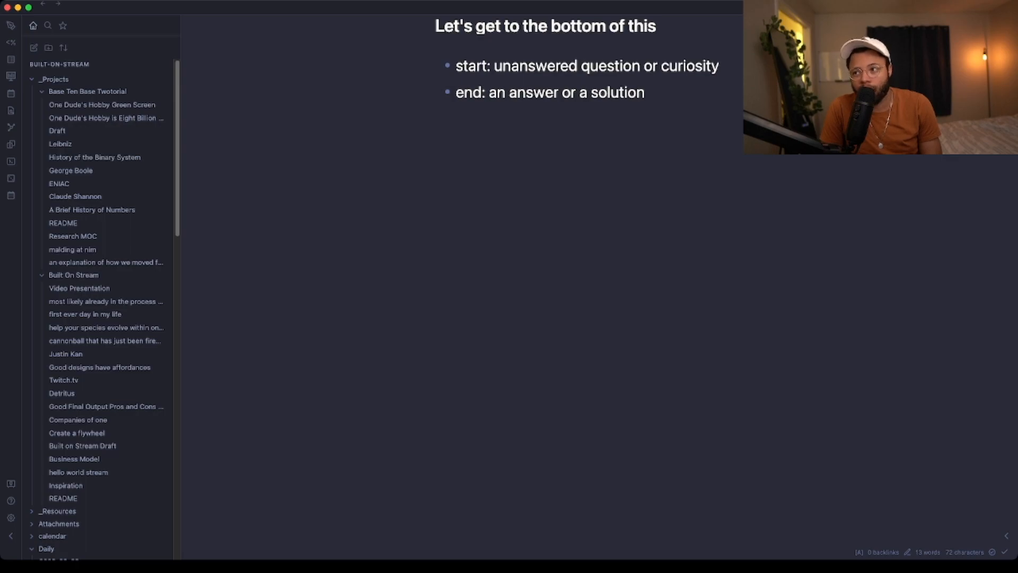
pyautogui.press('Return')
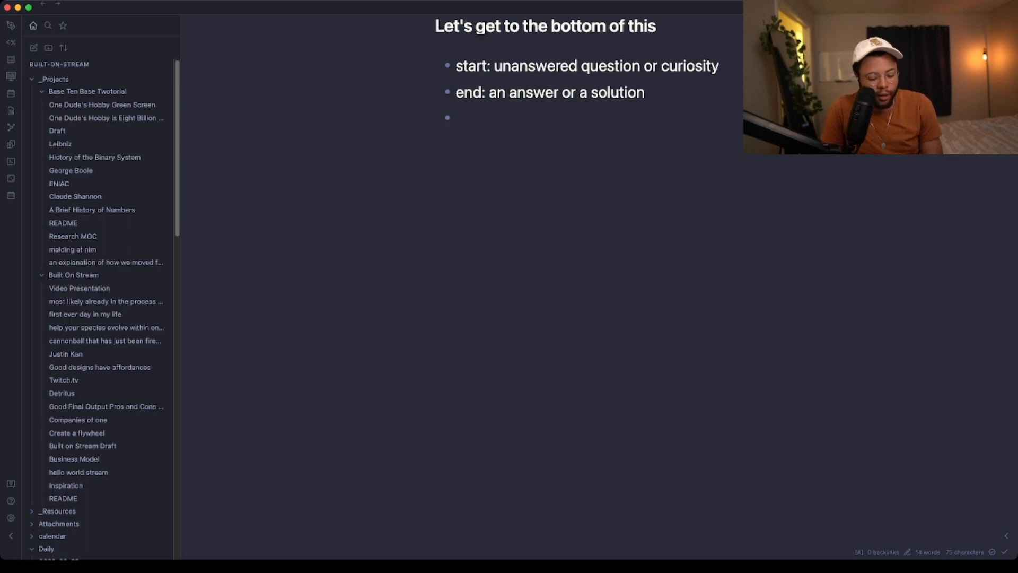
pyautogui.write('three-five quality references per piece')
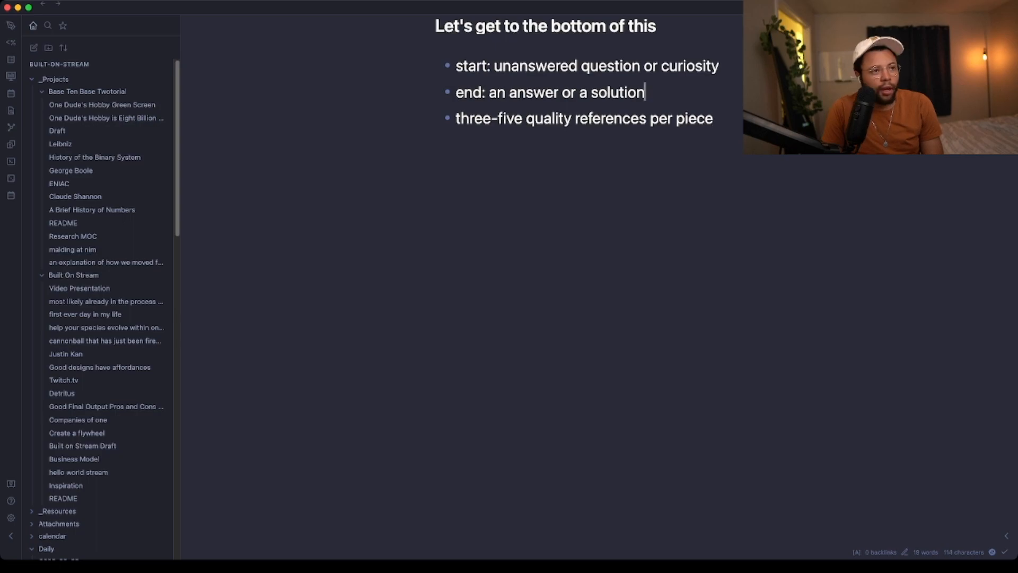
# Under the "end" bullet, nest an "answer" bullet with "~10 min video" as its sub-bullet
pyautogui.press('Up')
pyautogui.press('Return')
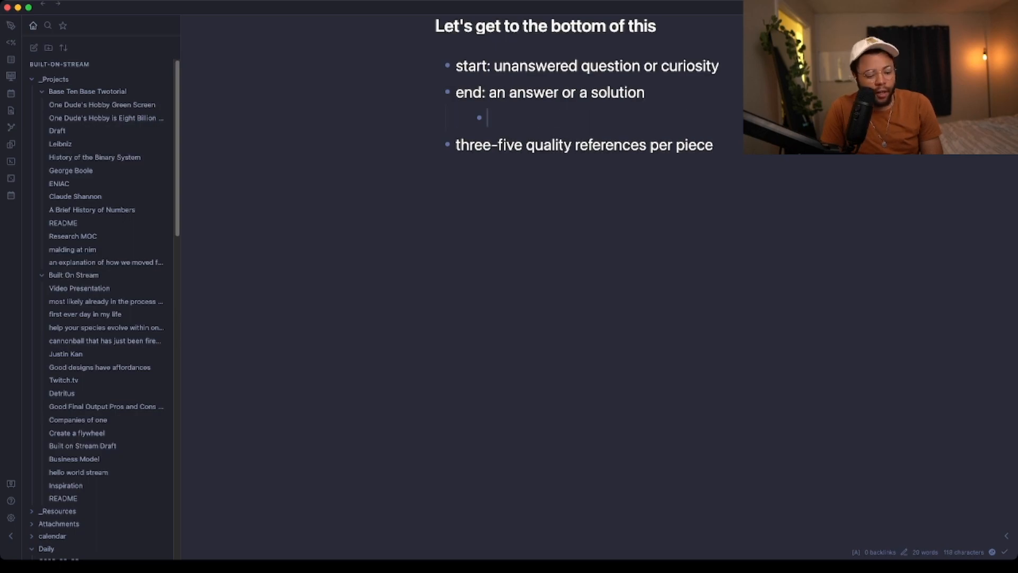
pyautogui.write('answer')
pyautogui.press('Return')
pyautogui.press('Tab')
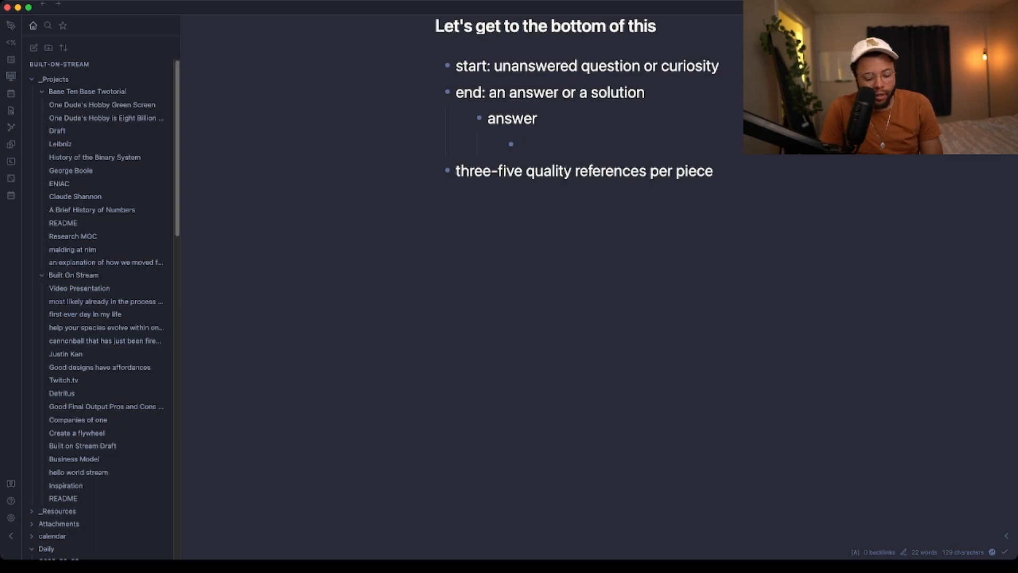
pyautogui.write('~10 min video')
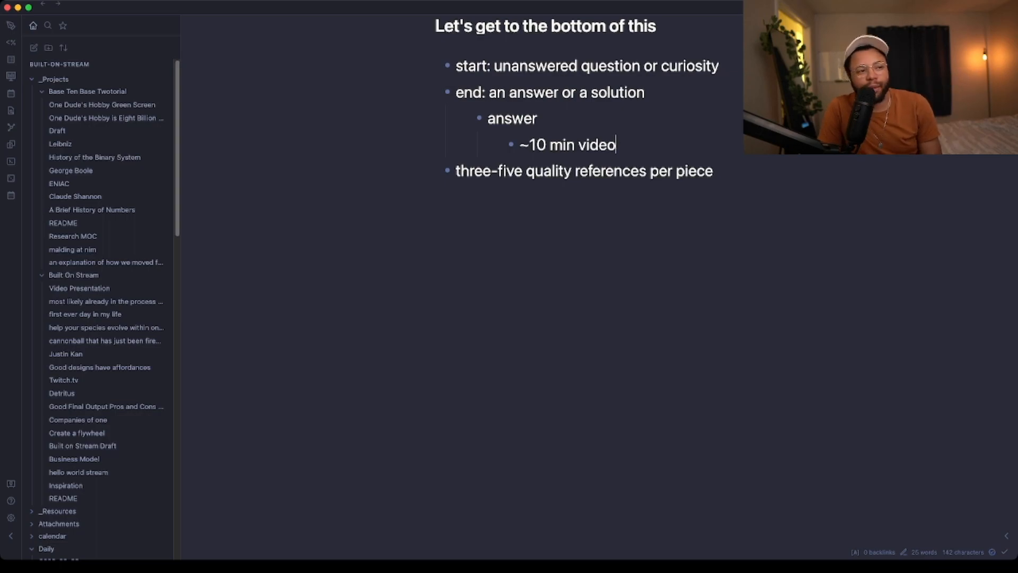
# Add a "solution" bullet at the same level as "answer", with "github repo" nested beneath it
pyautogui.press('Return')
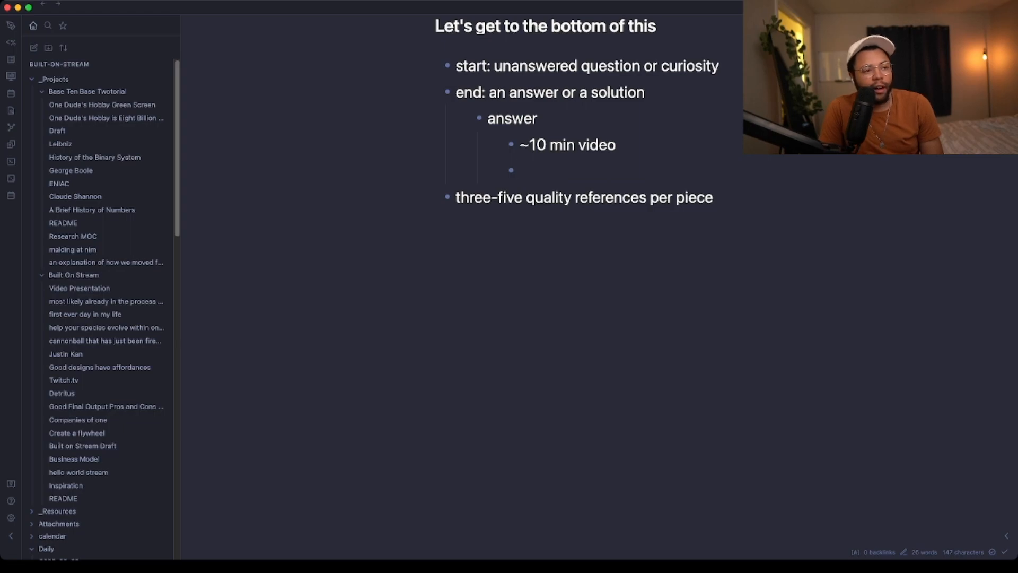
pyautogui.write('~')
pyautogui.press('BackSpace')
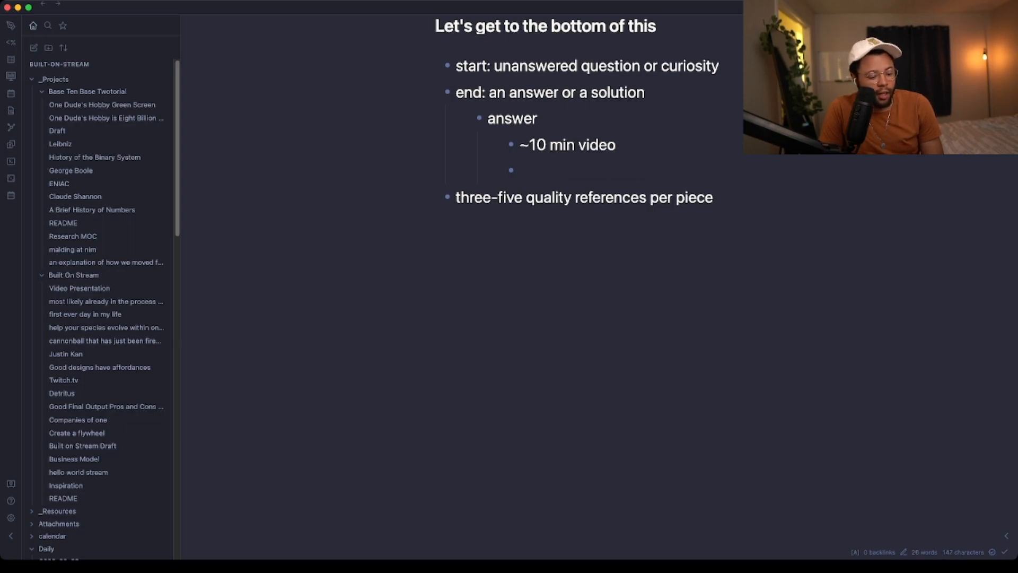
pyautogui.write('solution')
pyautogui.press('Return')
pyautogui.press('Tab')
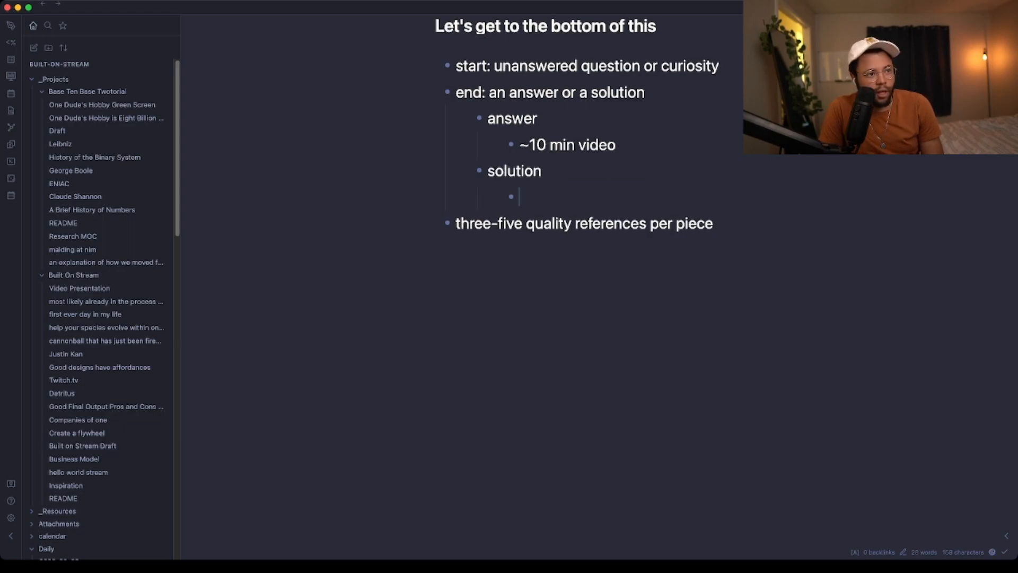
pyautogui.write('github repo')
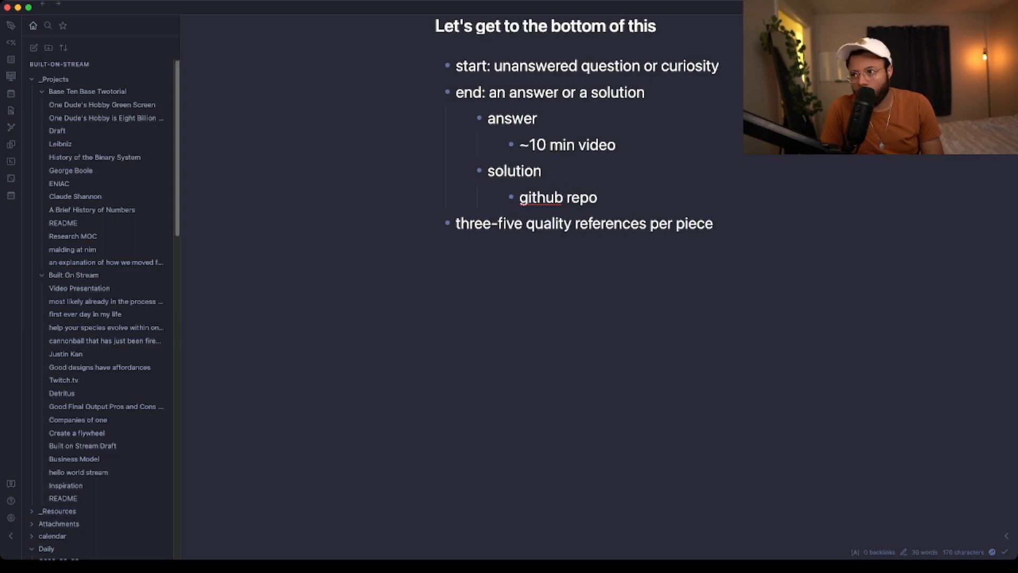
pyautogui.press('Up')
pyautogui.press('Up')
pyautogui.press('Up')
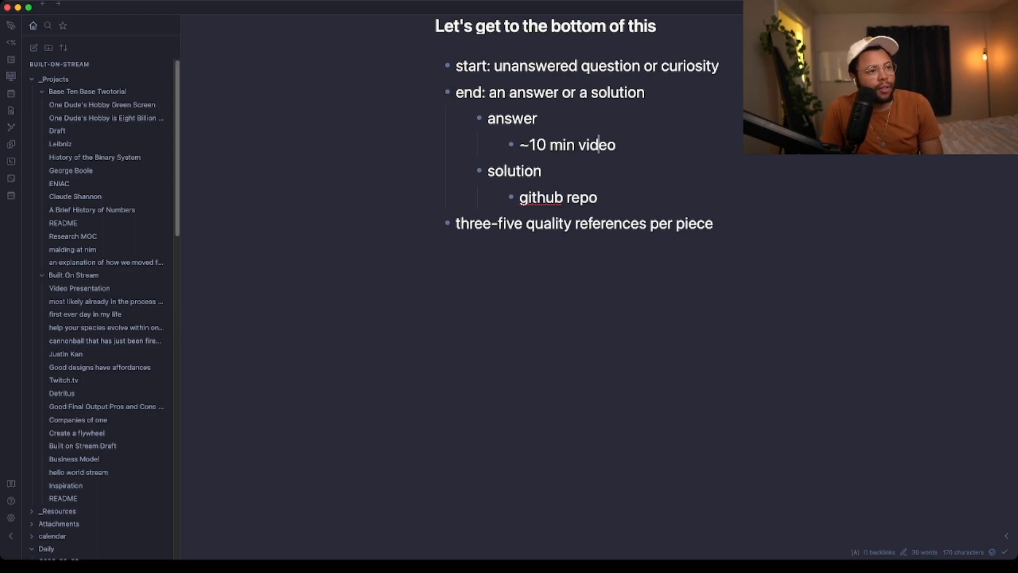
pyautogui.press('Down')
pyautogui.press('Down')
pyautogui.press('Down')
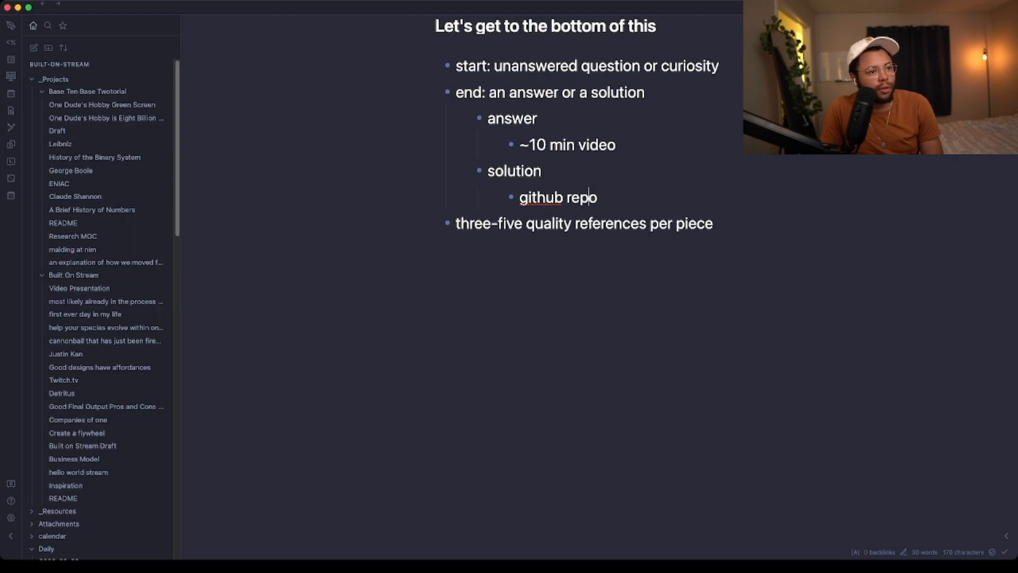
# Append the top-level bullets "some kind of surprising or non intuitive finding" and "local graph" at the end of the list
pyautogui.press('Down')
pyautogui.press('Down')
pyautogui.moveTo(455, 224); pyautogui.dragTo(713, 223)
pyautogui.click(713, 224)
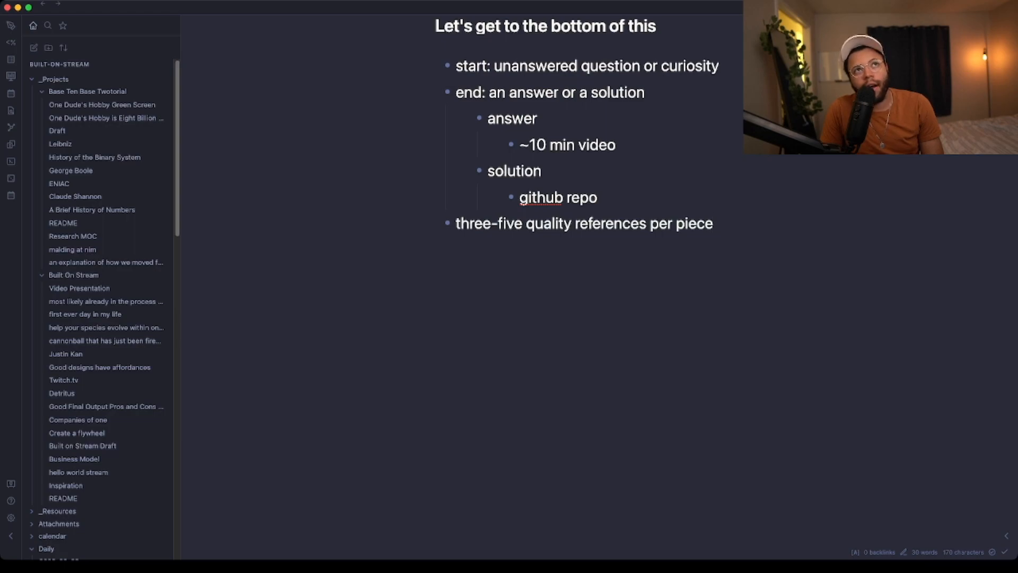
pyautogui.press('Return')
pyautogui.write('s')
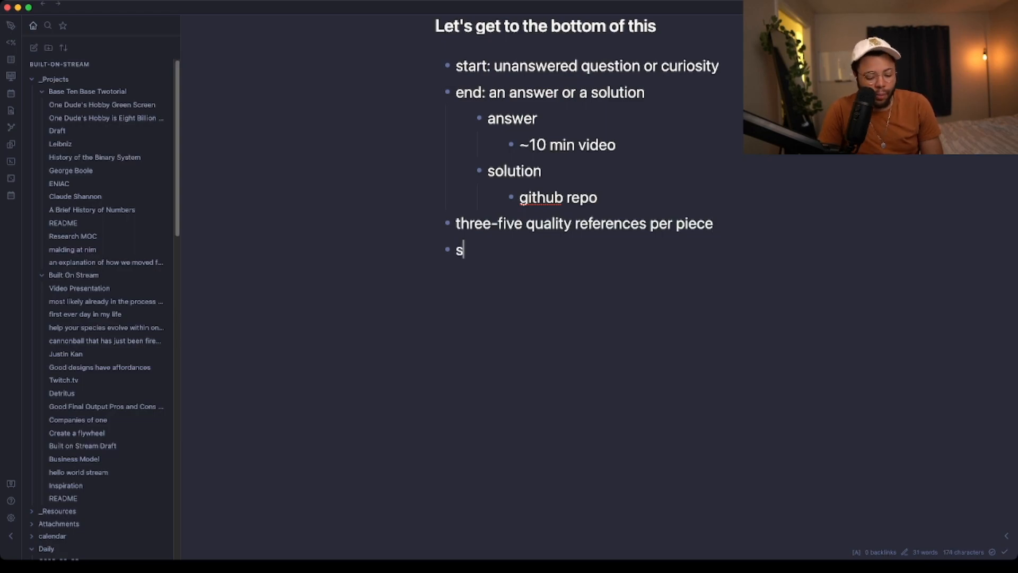
pyautogui.write('ome kind of suprsing or n')
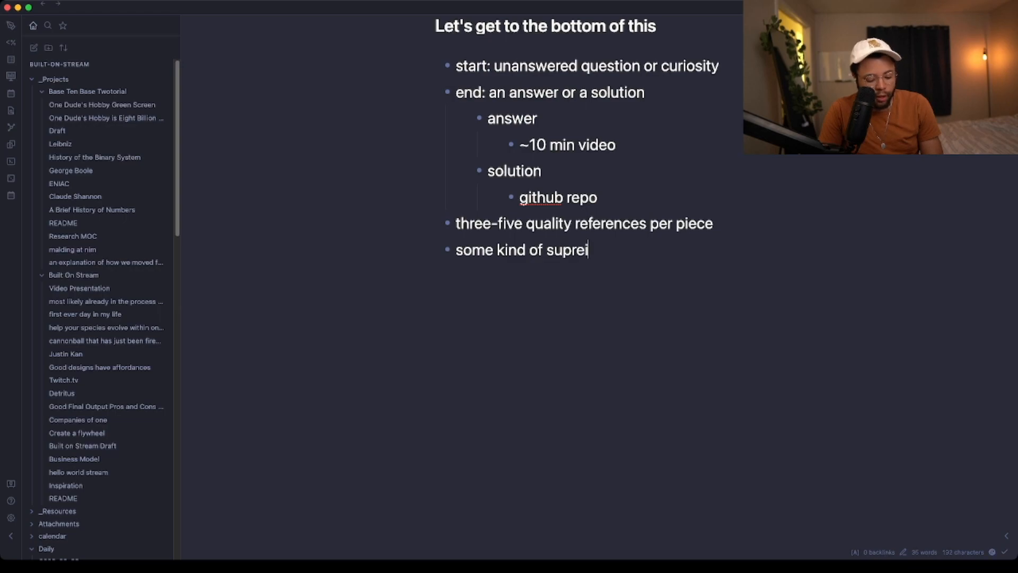
pyautogui.write('on int')
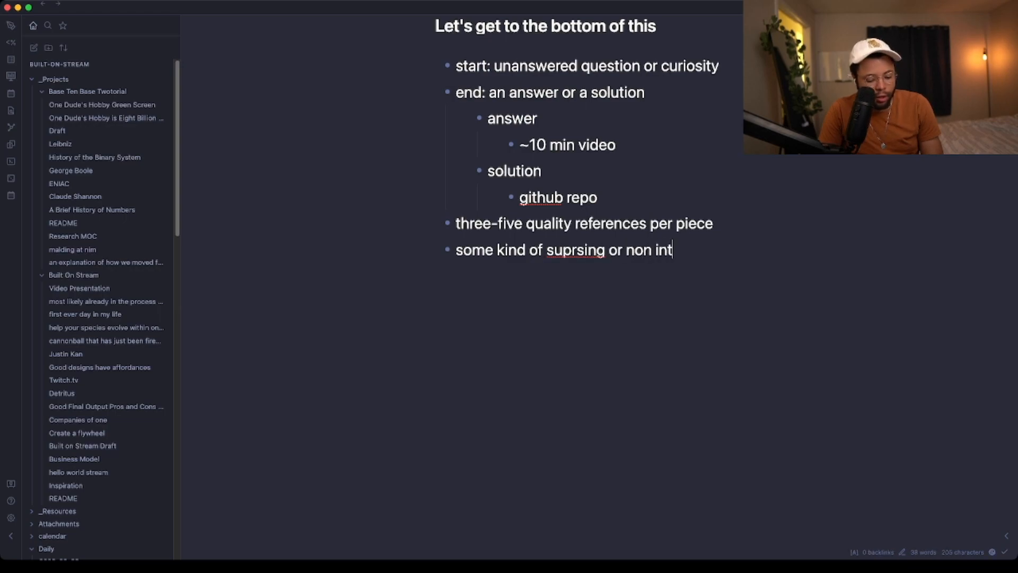
pyautogui.write('uitive finding')
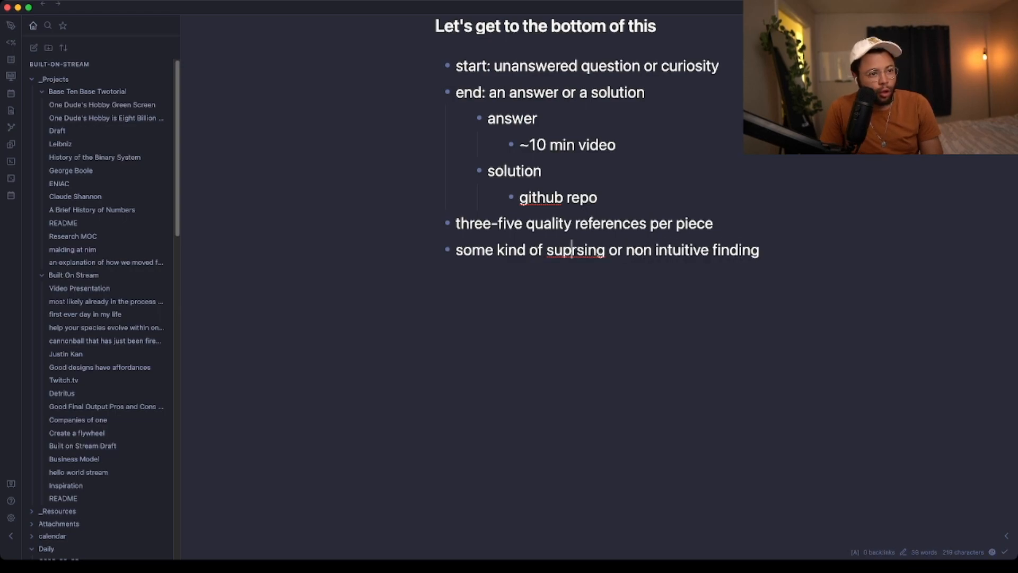
pyautogui.press('BackSpace')
pyautogui.write('pri')
pyautogui.press('super+Right')
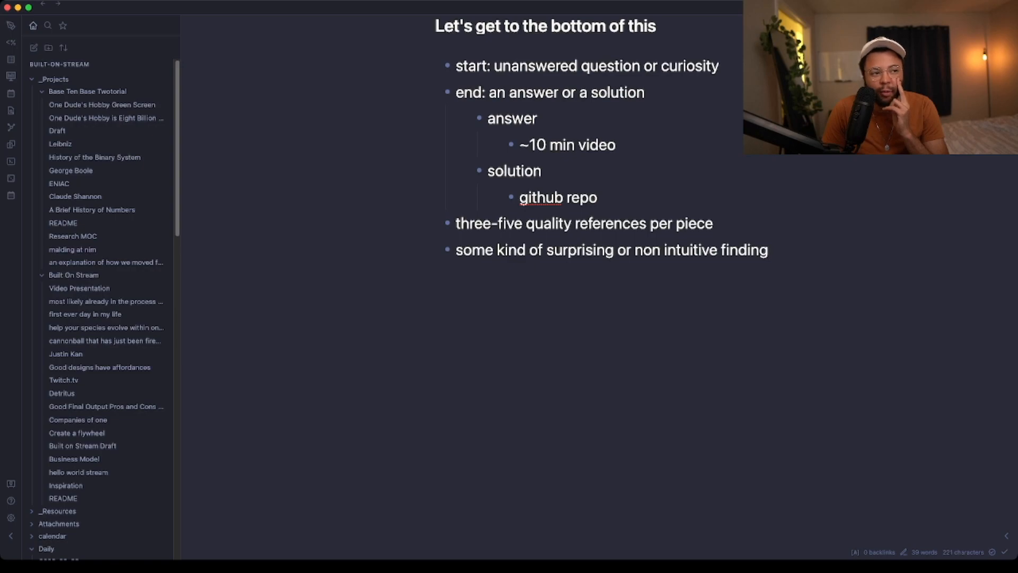
pyautogui.press('Return')
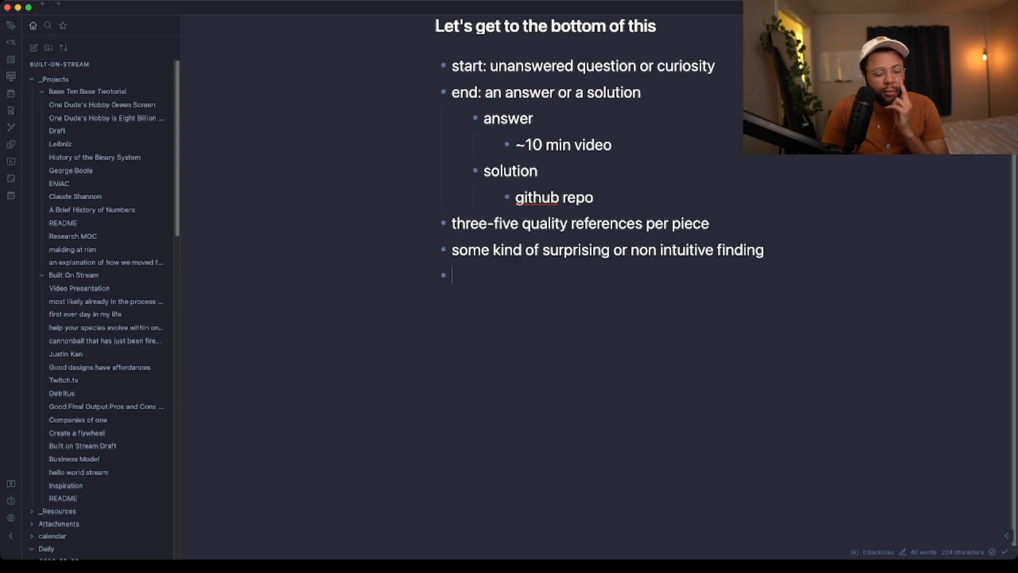
pyautogui.write('local graph')
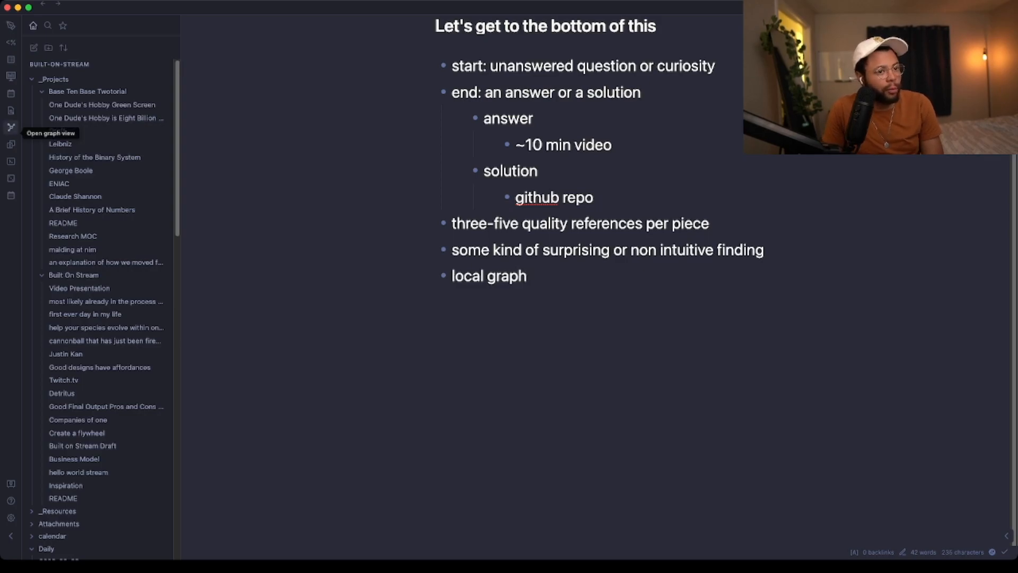
# Show the graph view of the vault and filter its files by "leibn"
pyautogui.click(10, 128)
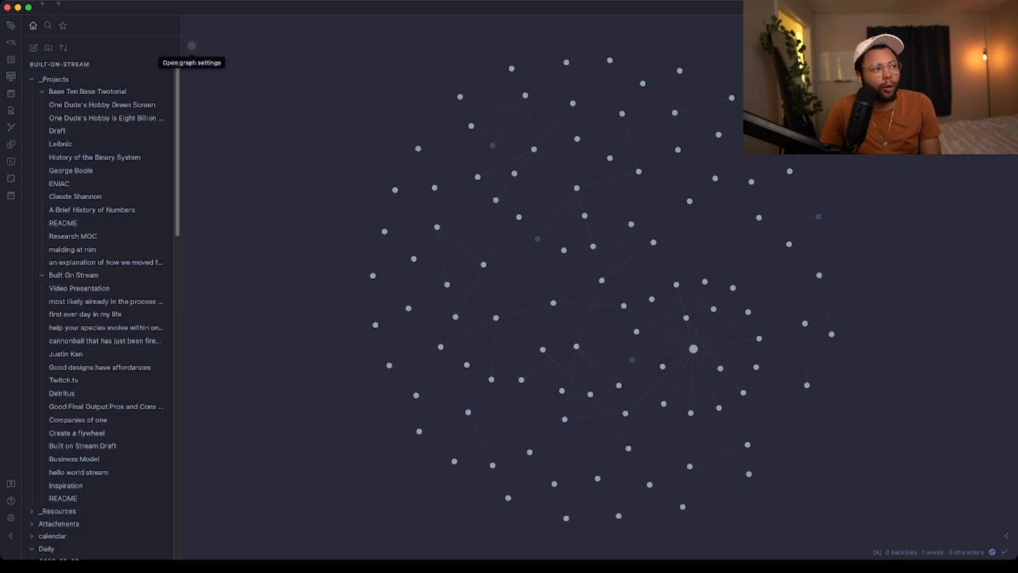
pyautogui.click(191, 45)
pyautogui.click(248, 71)
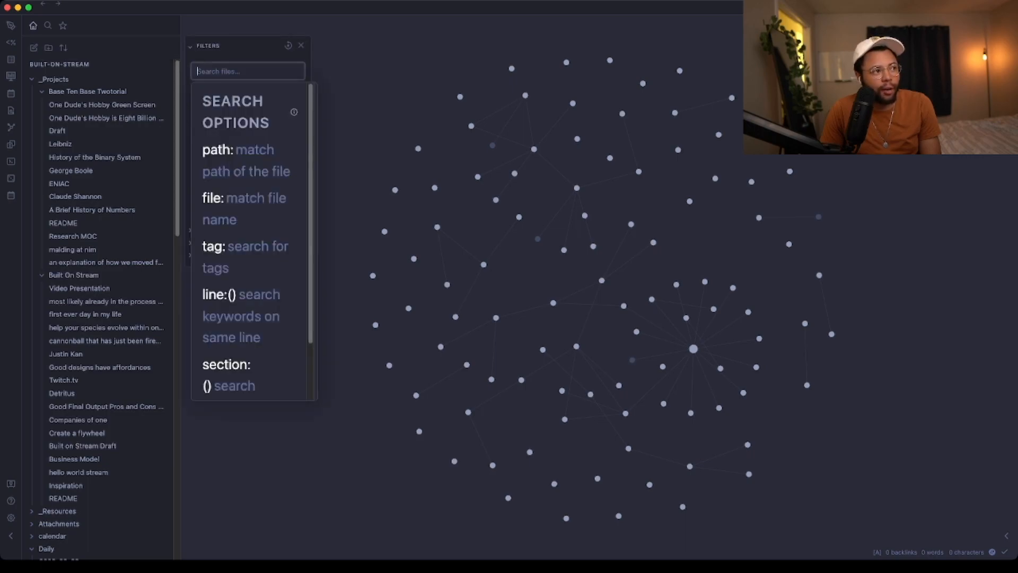
pyautogui.write('leibn')
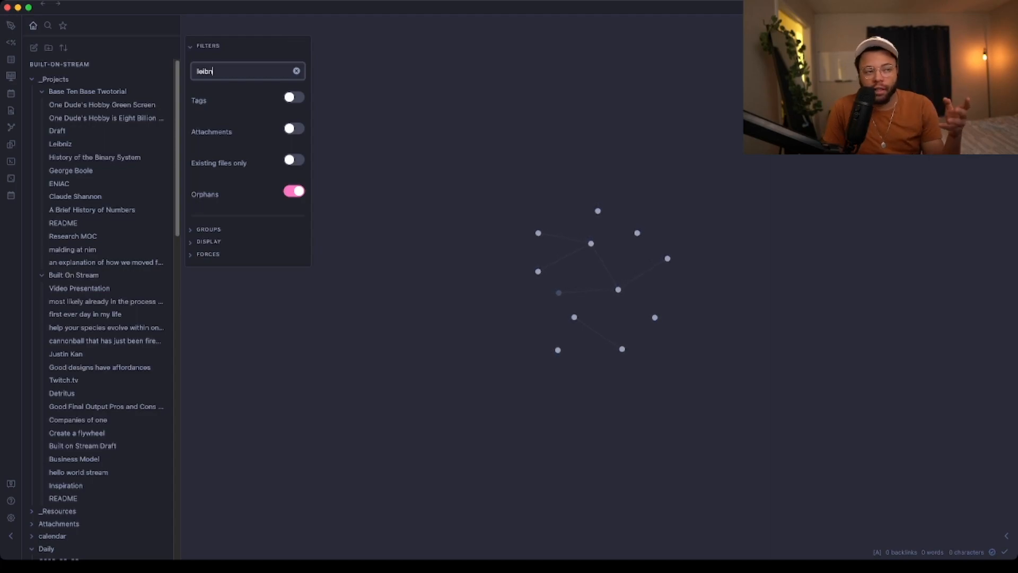
# Replace the graph's search filter with "embedd" and close the graph settings
pyautogui.press('BackSpace')
pyautogui.press('BackSpace')
pyautogui.press('BackSpace')
pyautogui.press('BackSpace')
pyautogui.press('BackSpace')
pyautogui.write('ambed')
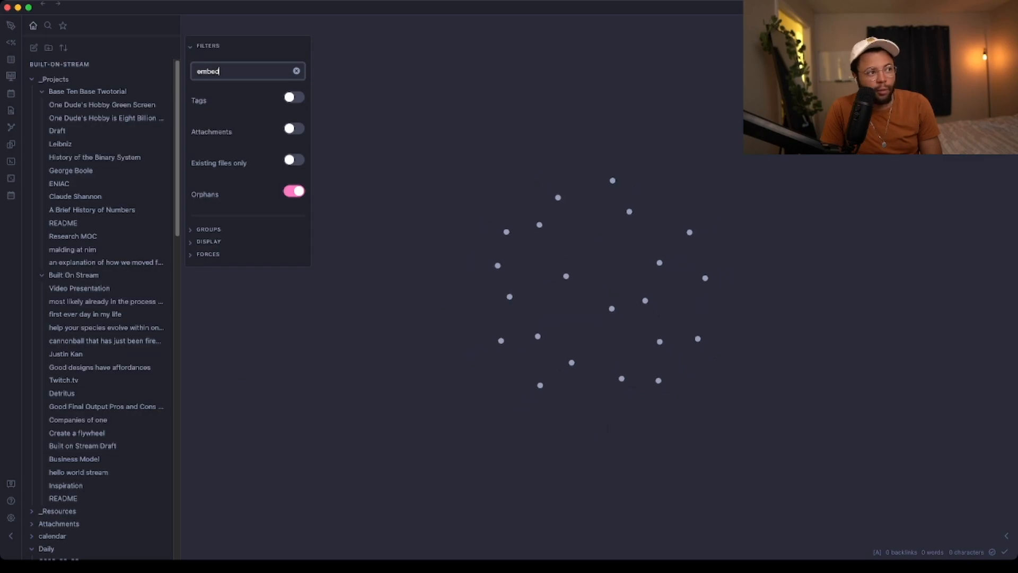
pyautogui.write('d')
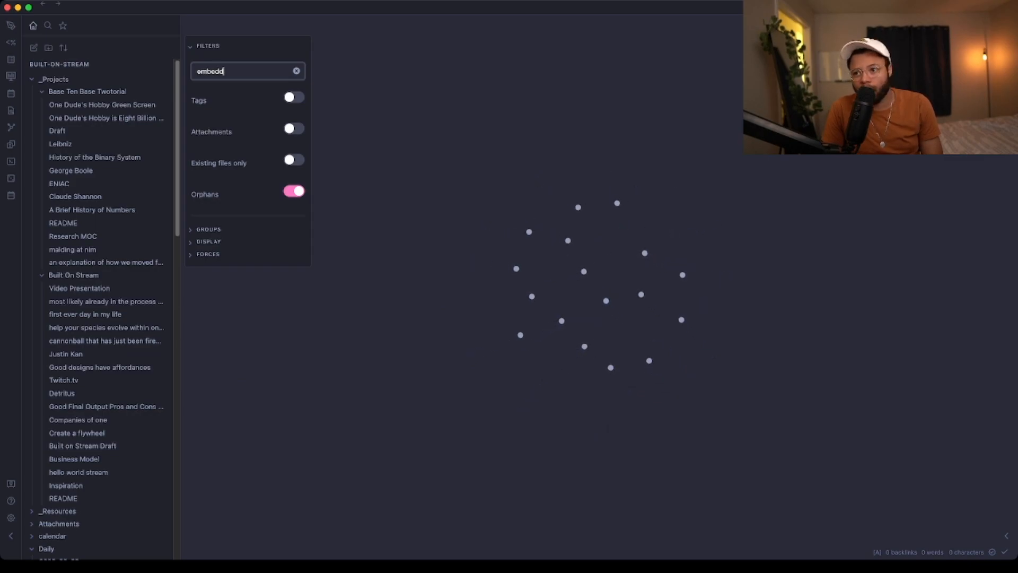
pyautogui.click(301, 47)
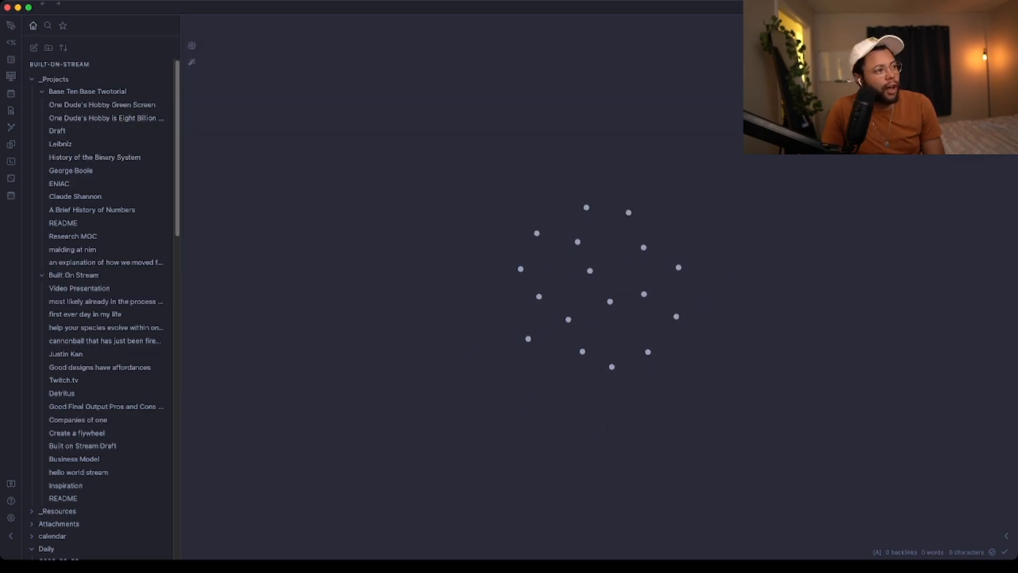
# Collapse the _Projects, Daily and Excalidraw folders and reopen the note "Let's get to the bottom of this"
pyautogui.click(53, 79)
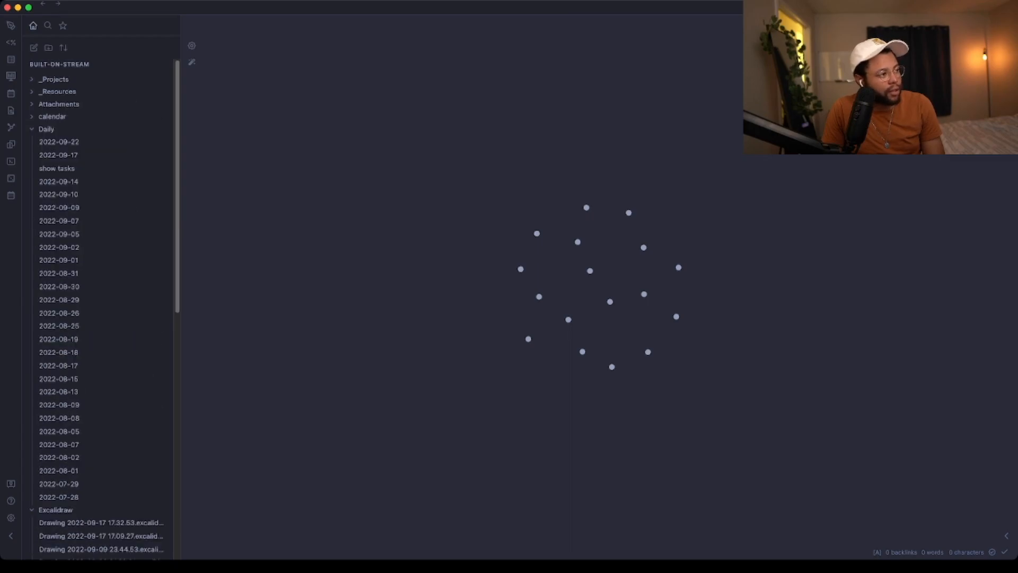
pyautogui.click(46, 128)
pyautogui.click(55, 141)
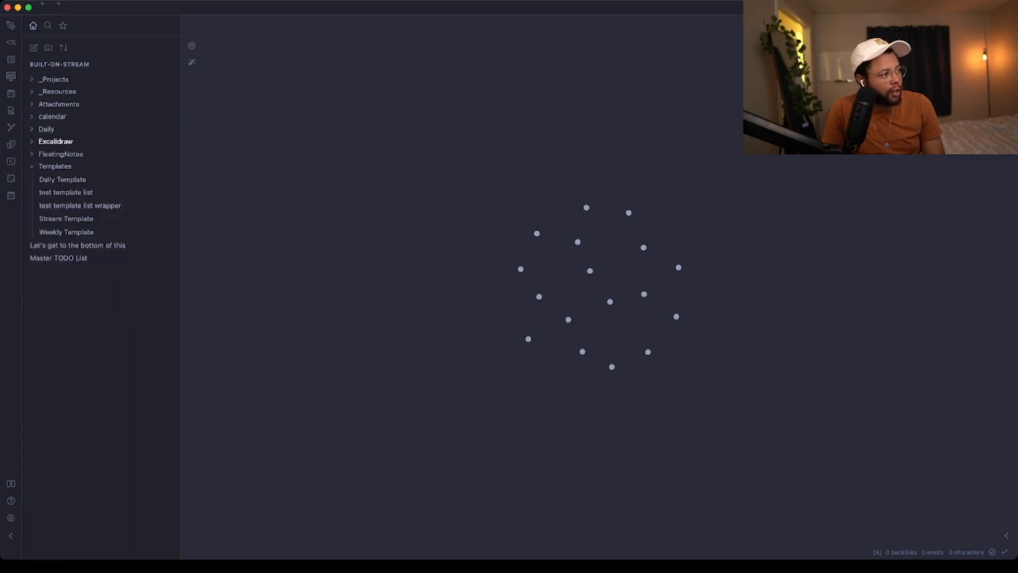
pyautogui.click(77, 245)
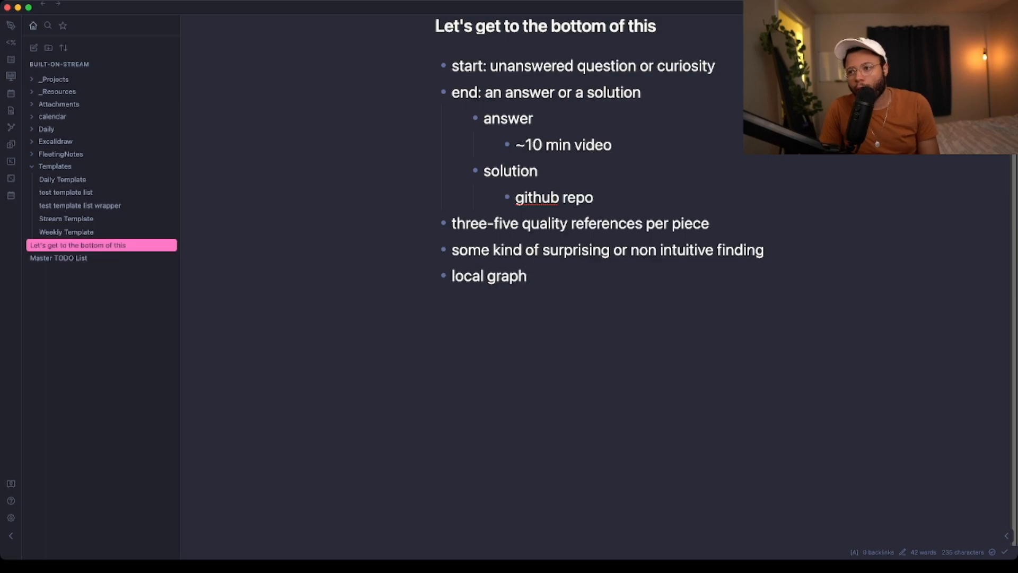
# Add the nested bullet "see the boundaries of your argument" under "local graph"
pyautogui.press('Return')
pyautogui.press('Tab')
pyautogui.write('see the boundaries of your argument')
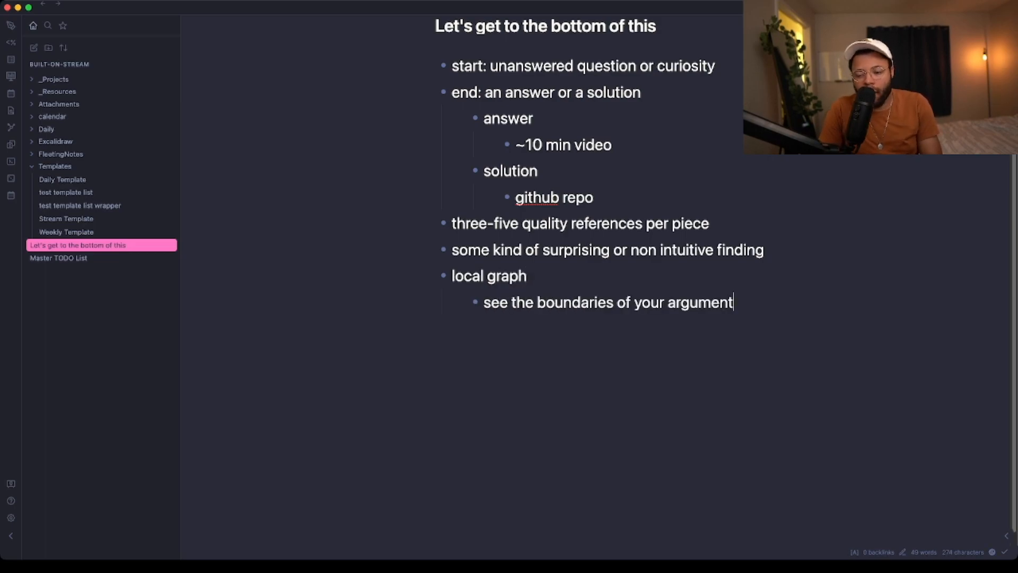
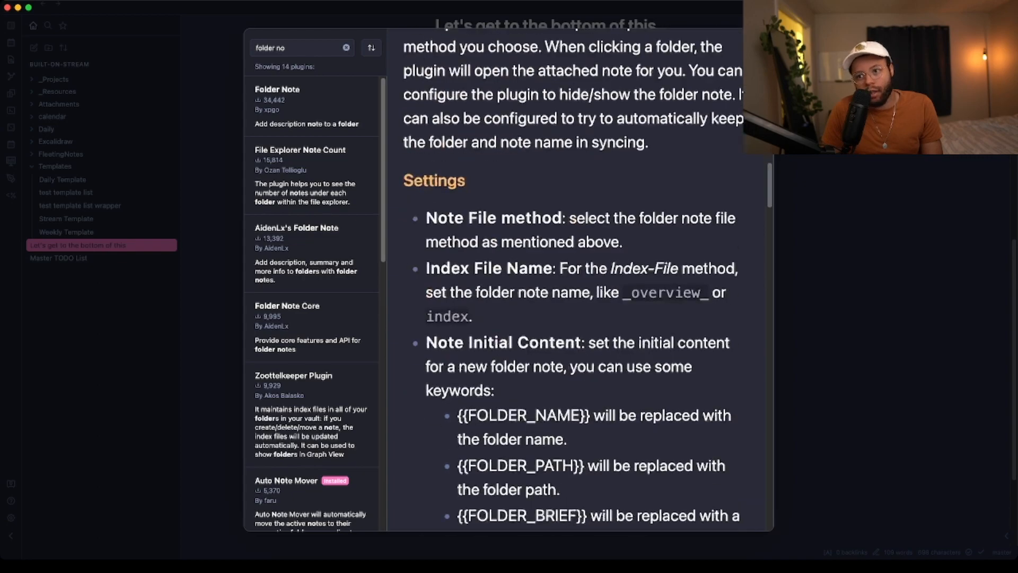
# Review the Folder Note plugin's description, search the community plugins for "table" and examine the Table of Contents plugin
pyautogui.scroll(12, 573, 276)
pyautogui.scroll(4, 573, 276)
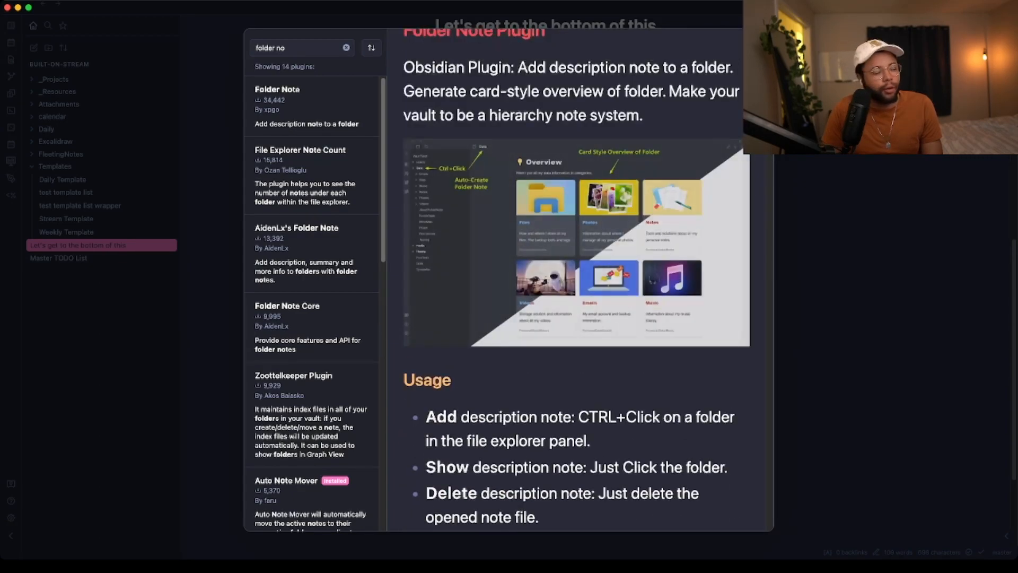
pyautogui.click(346, 47)
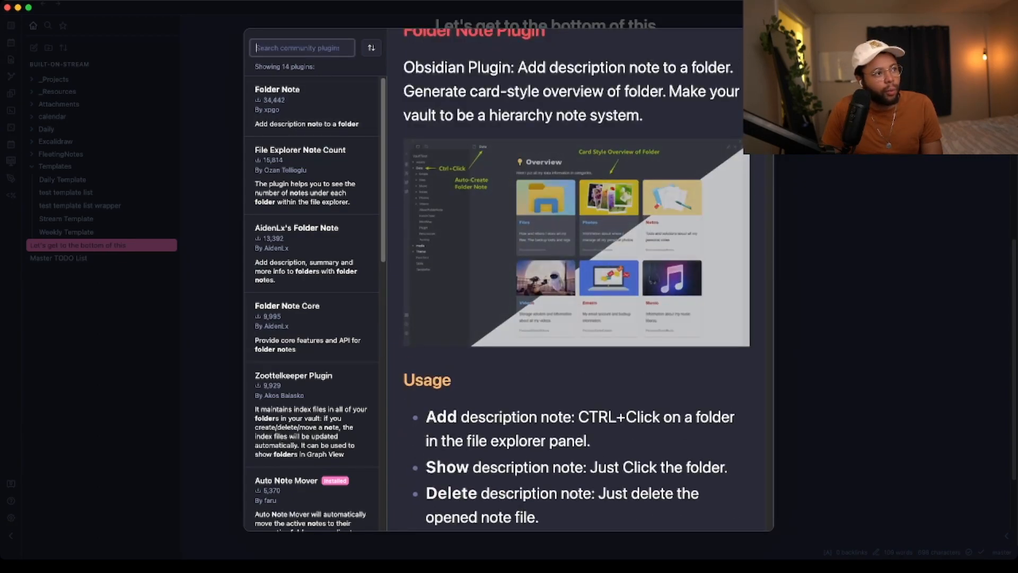
pyautogui.write('table')
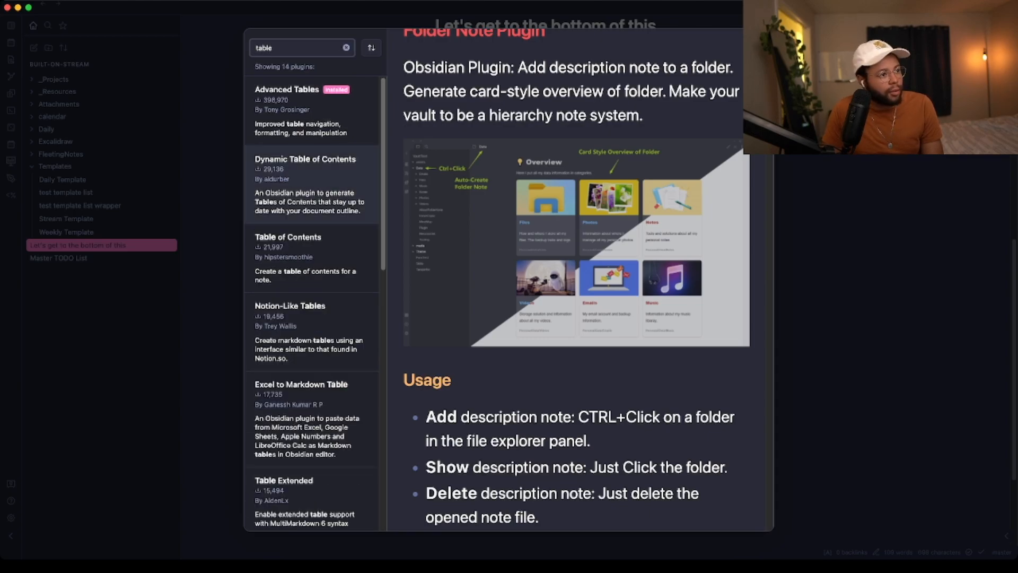
pyautogui.click(312, 185)
pyautogui.scroll(-20, 575, 297)
pyautogui.scroll(-3, 576, 297)
pyautogui.click(346, 48)
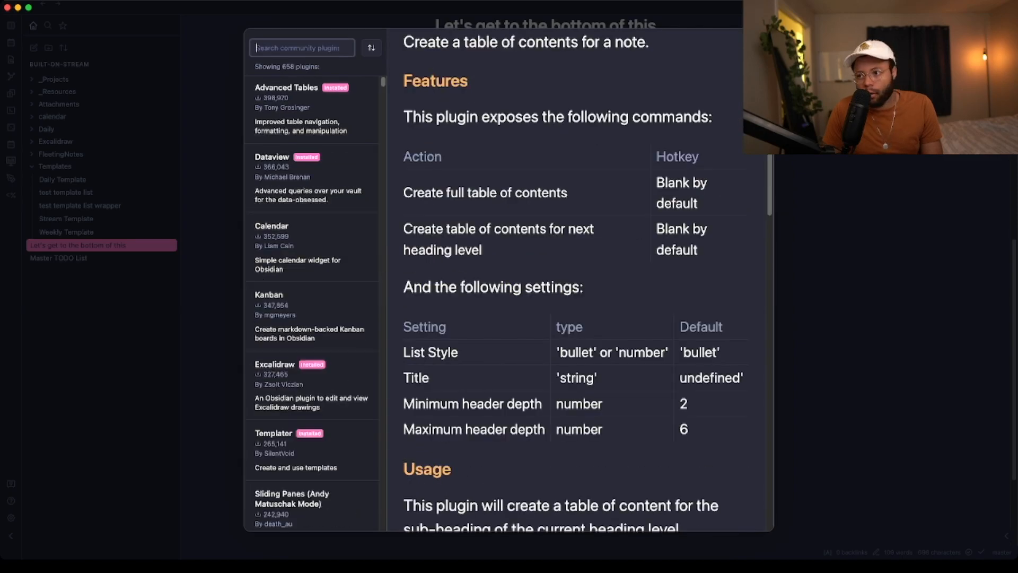
# Look up the Waypoint plugin by searching for "waypo", and close the plugin browser to return to the note
pyautogui.press('super+Tab')
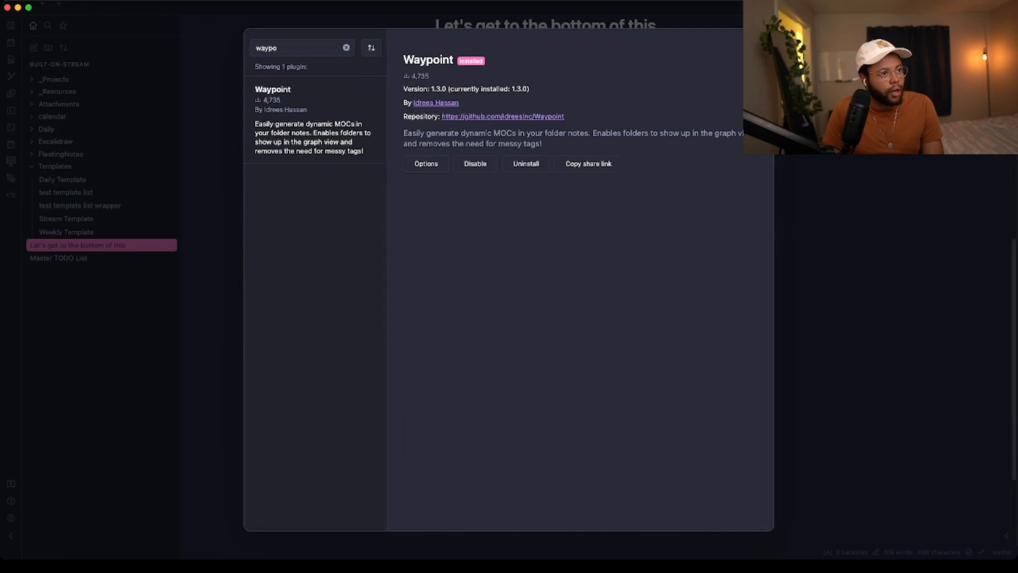
pyautogui.press('Escape')
pyautogui.press('Escape')
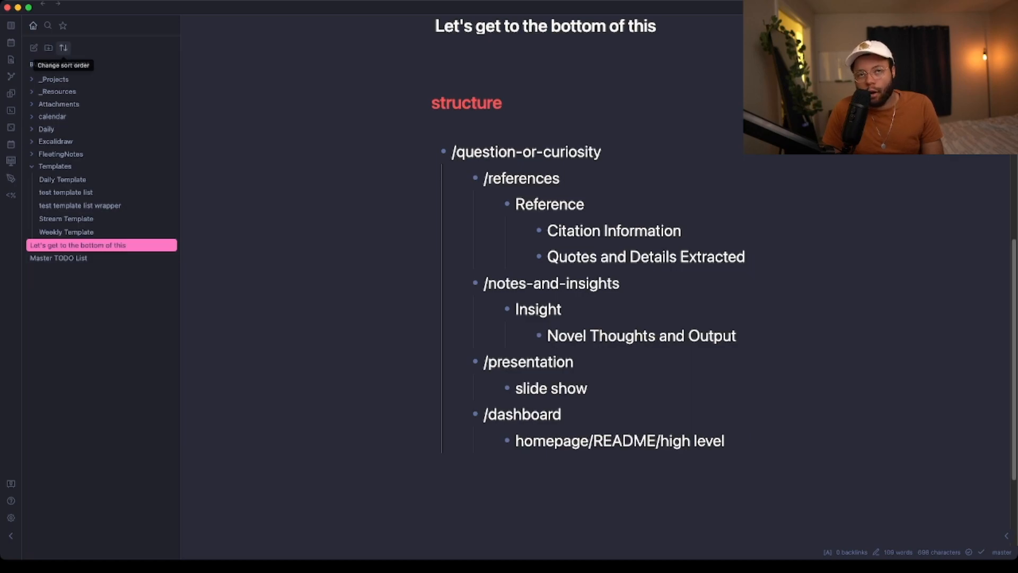
# Append "(name of the question)" to the /question-or-curiosity bullet
pyautogui.moveTo(610, 154); pyautogui.dragTo(609, 179)
pyautogui.click(610, 153)
pyautogui.write('(name of ')
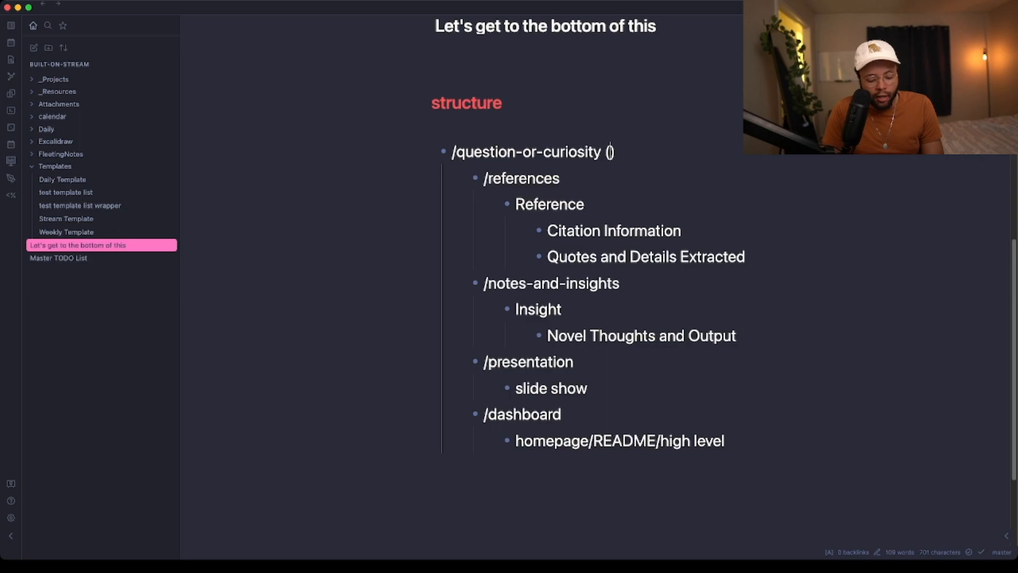
pyautogui.write('the q')
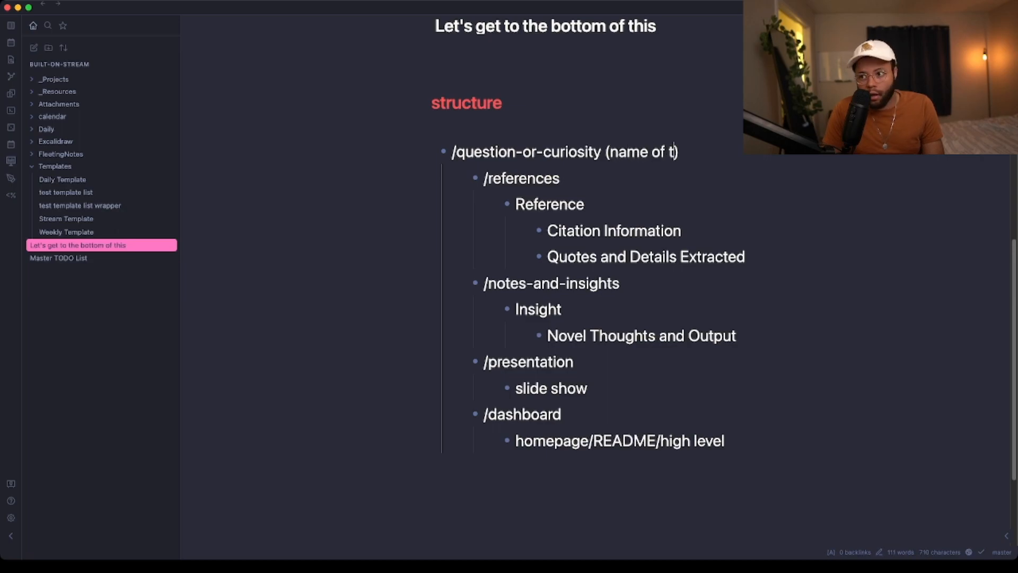
pyautogui.write('uestion')
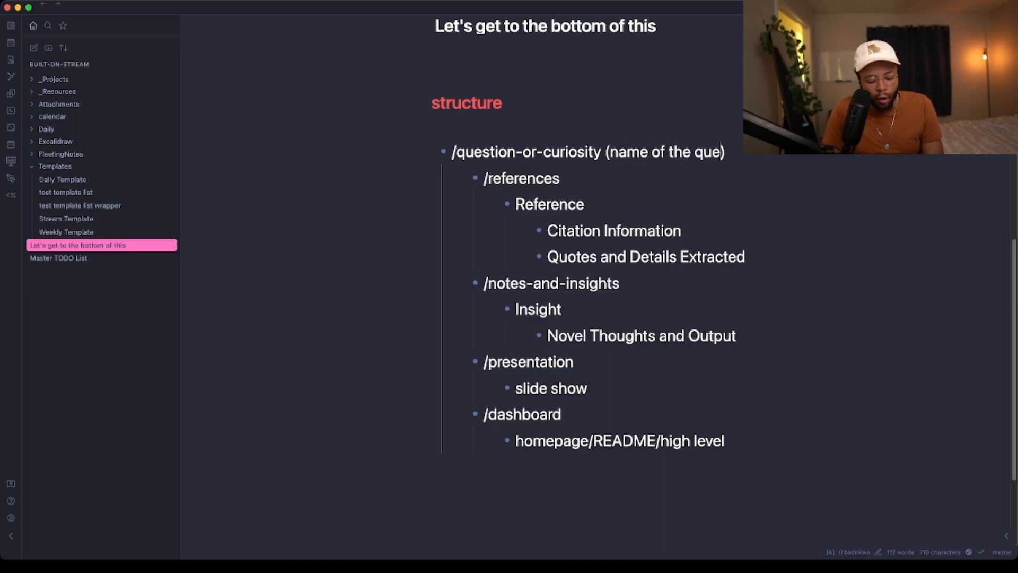
# Move "dashboard" from its own bullet to the end of the /question-or-curiosity line as "+ dashboard", removing the old bullet and its sub-bullet
pyautogui.doubleClick(522, 414)
pyautogui.press('super+c')
pyautogui.press('BackSpace')
pyautogui.click(759, 153)
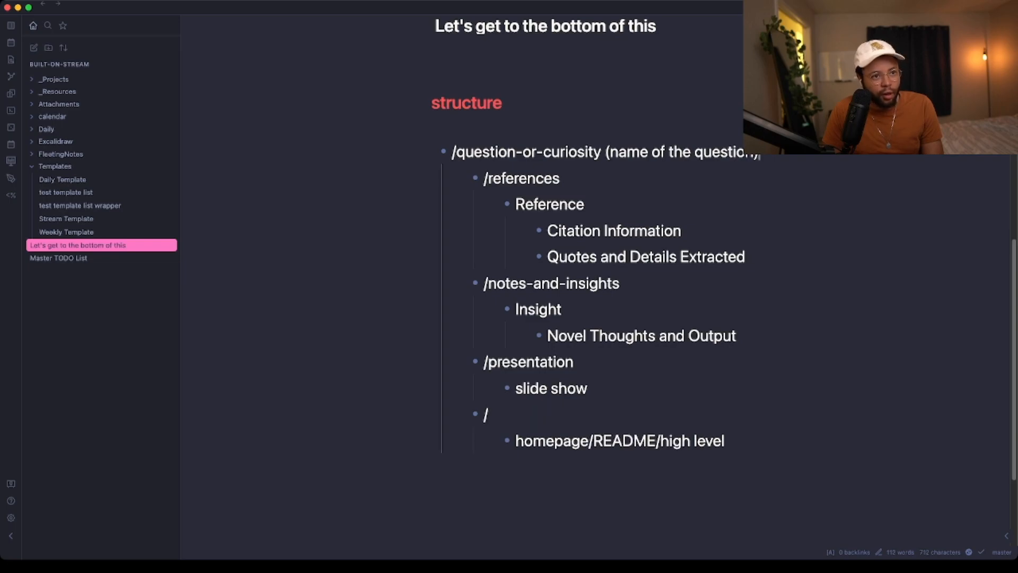
pyautogui.write('+')
pyautogui.press('super+v')
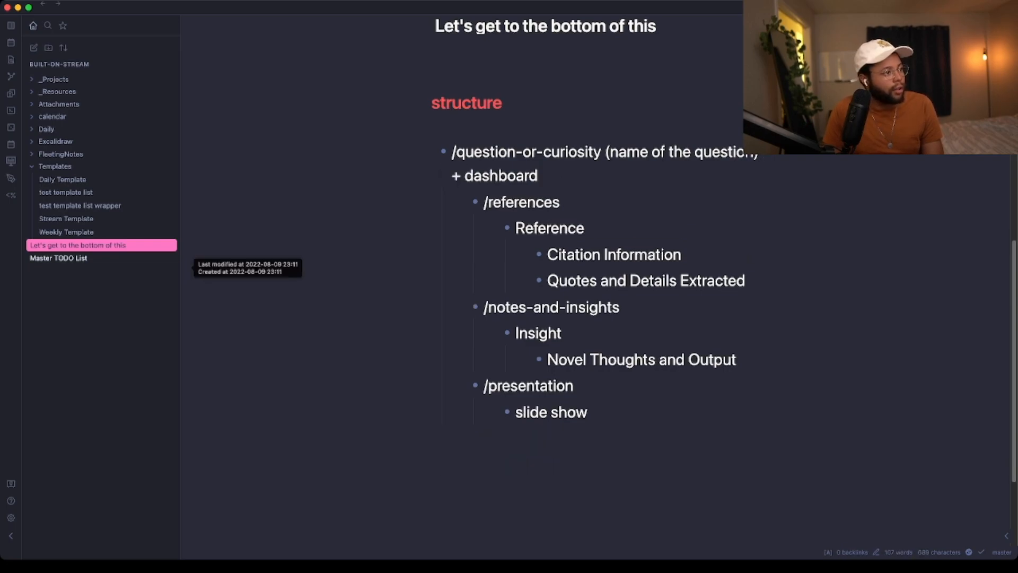
# Create a folder named "lets-get-to-the-bottom-of-this" at the top level of the vault
pyautogui.click(101, 318)
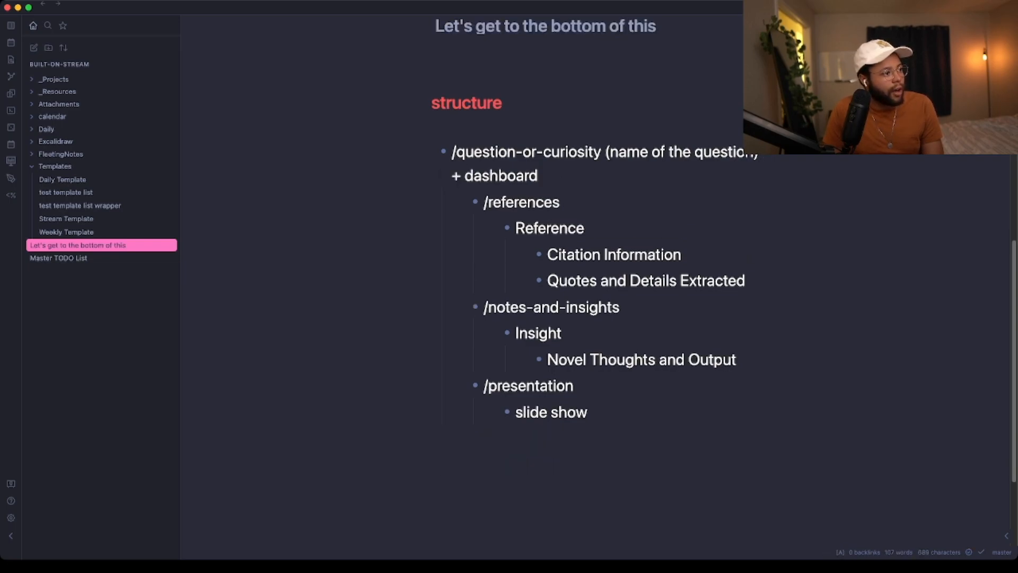
pyautogui.click(48, 47)
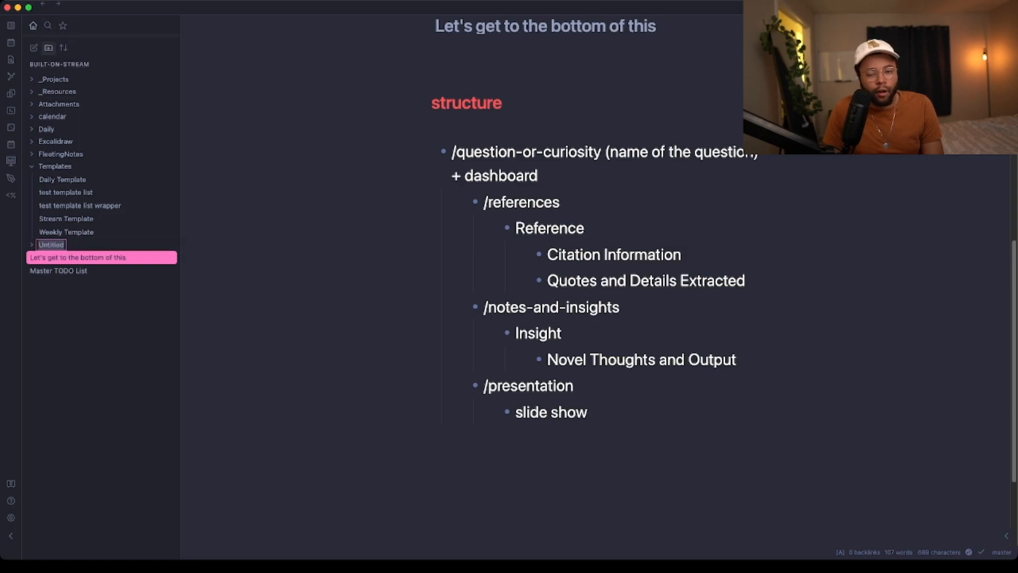
pyautogui.write('lets-ge')
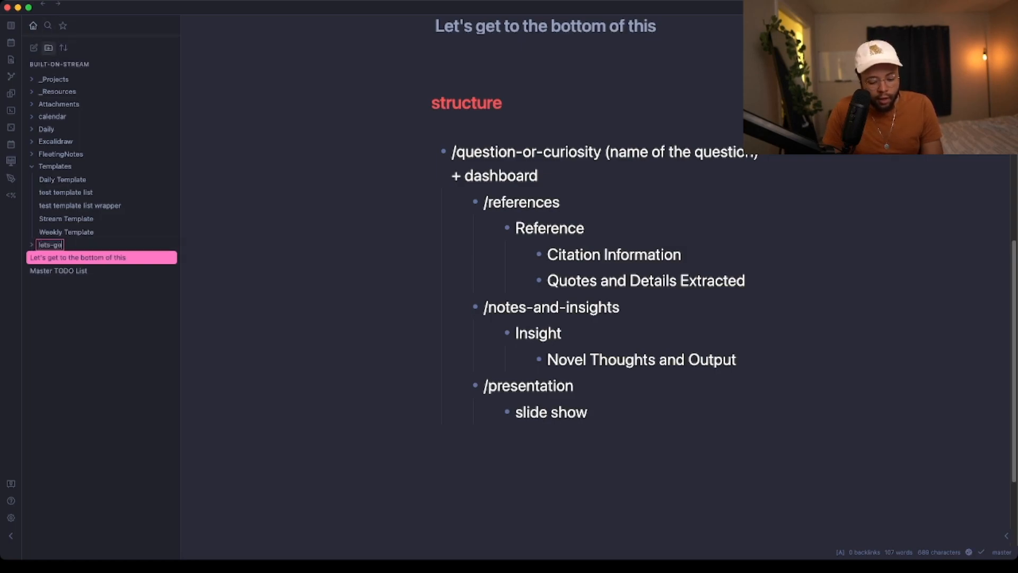
pyautogui.write('t-to-the-bottom-of-this')
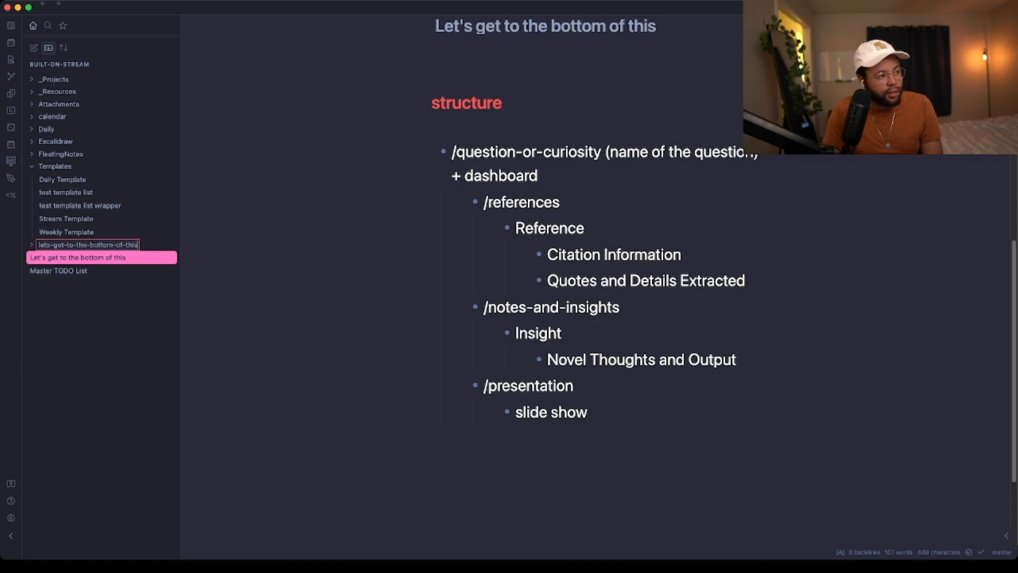
pyautogui.press('Return')
# Create the folder note for the lets-get-to-the-bottom-of-this folder
pyautogui.rightClick(68, 169)
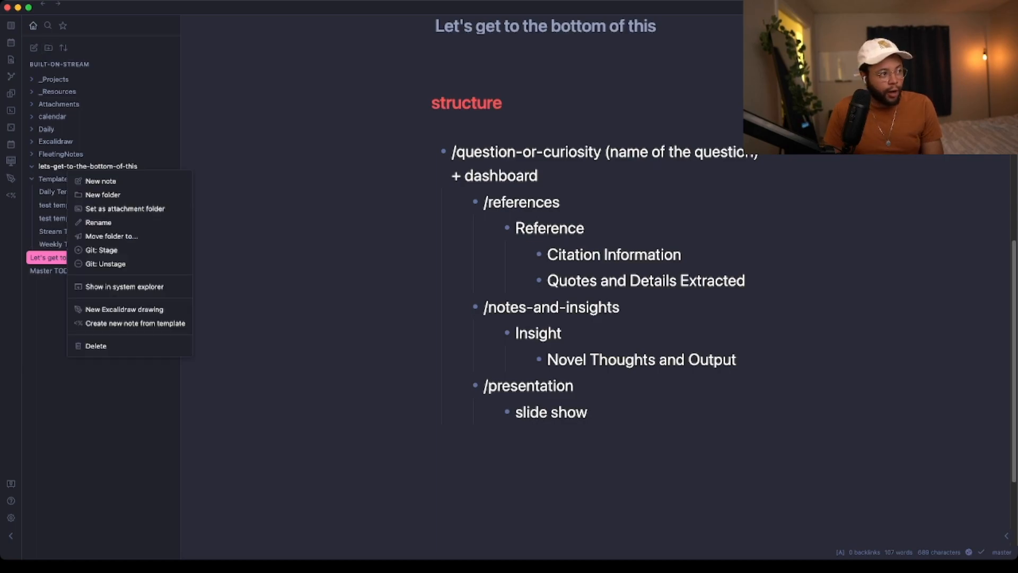
pyautogui.click(68, 168)
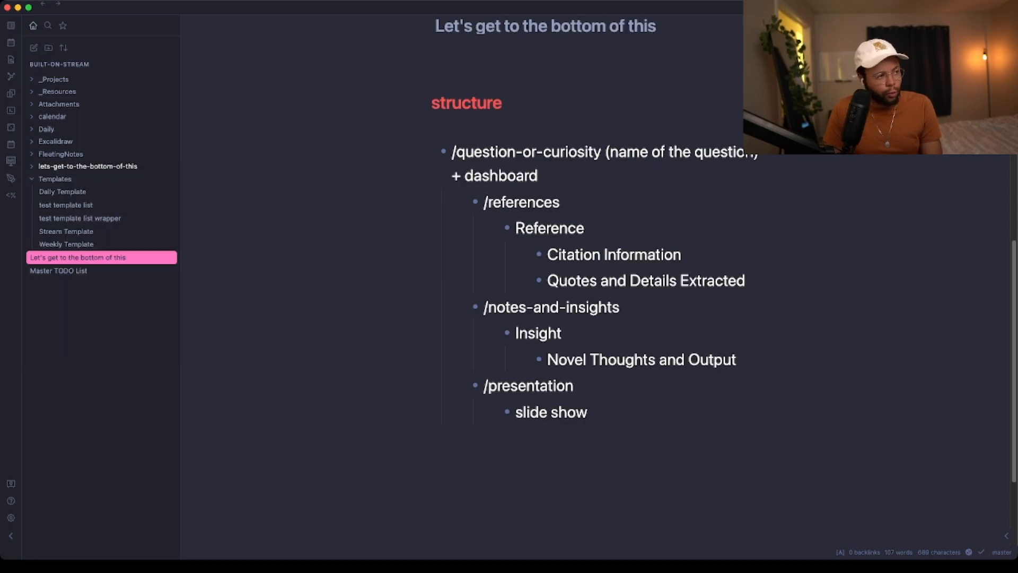
pyautogui.keyDown('super'); pyautogui.click(68, 167); pyautogui.keyUp('super')
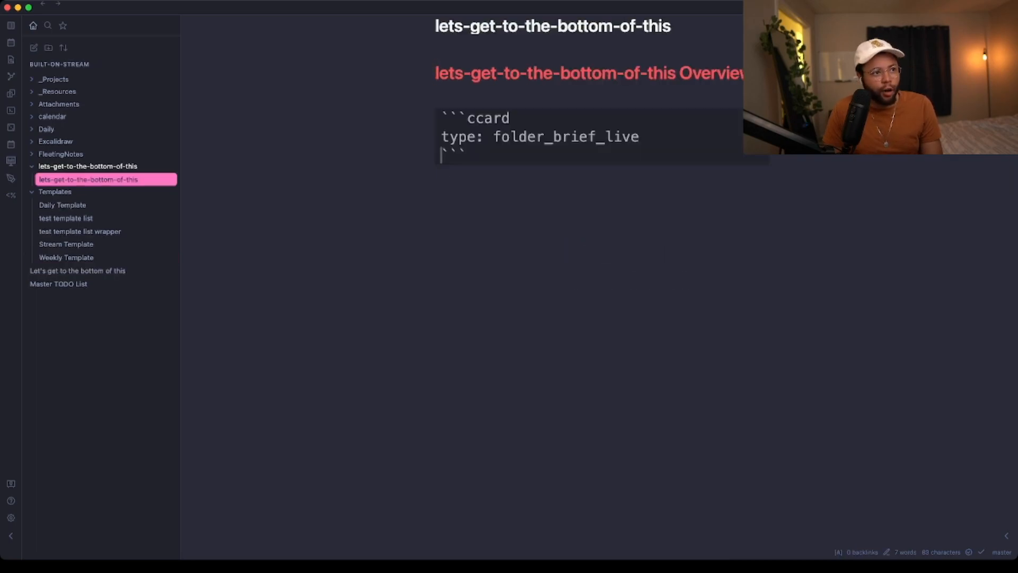
# Delete the ccard code block under the Overview heading of the folder note
pyautogui.press('Right')
pyautogui.press('Right')
pyautogui.press('Down')
pyautogui.press('Up')
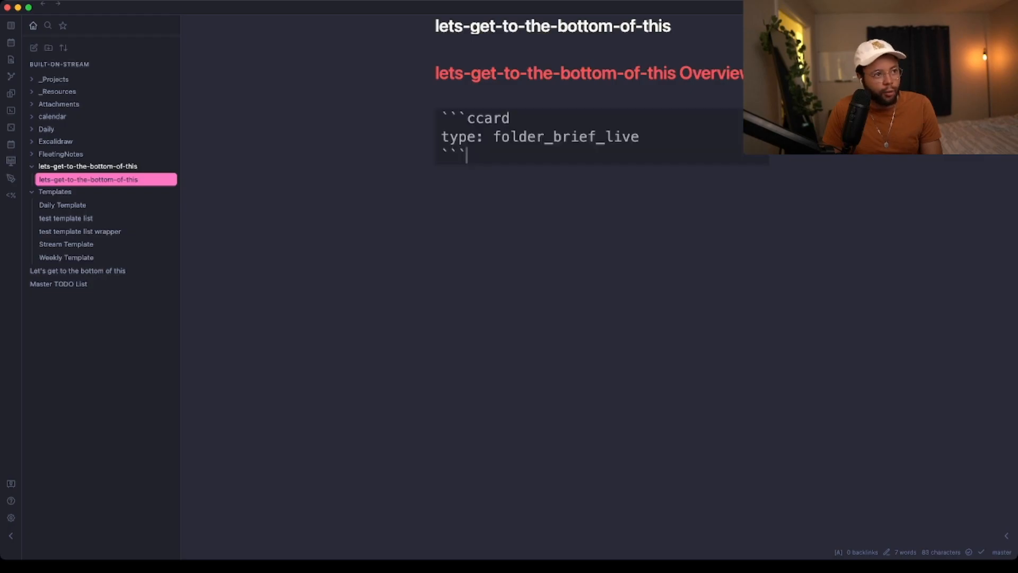
pyautogui.hotkey('shift', 'Up')
pyautogui.hotkey('shift', 'Up')
pyautogui.hotkey('shift', 'Up')
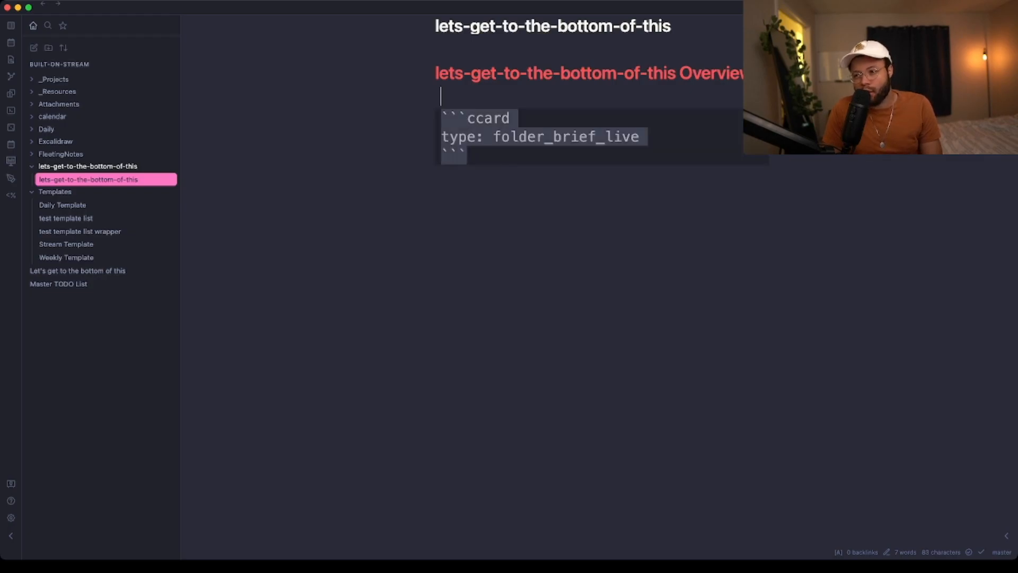
pyautogui.press('BackSpace')
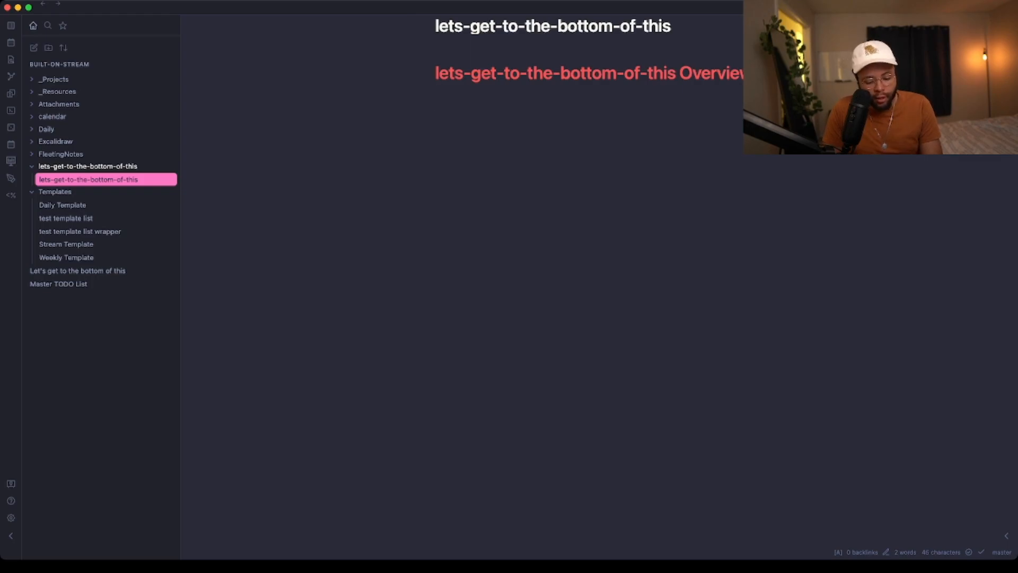
# Insert a waypoint block with "%% Begin Waypoint %%" and "%% End Waypoint %%" markers below the Overview heading, leaving blank space above it
pyautogui.write('%%')
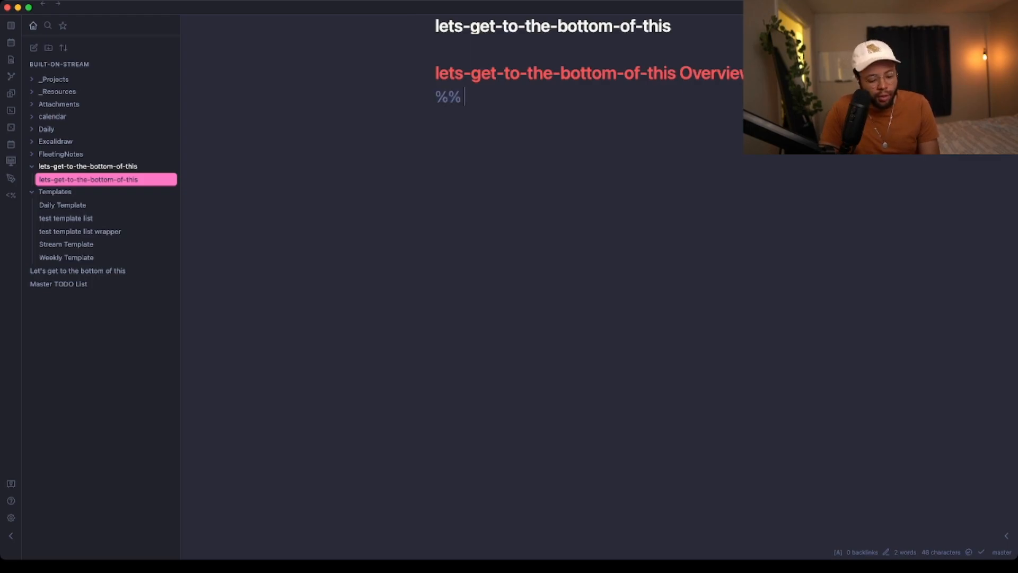
pyautogui.write(' Begin Waypoint %%')
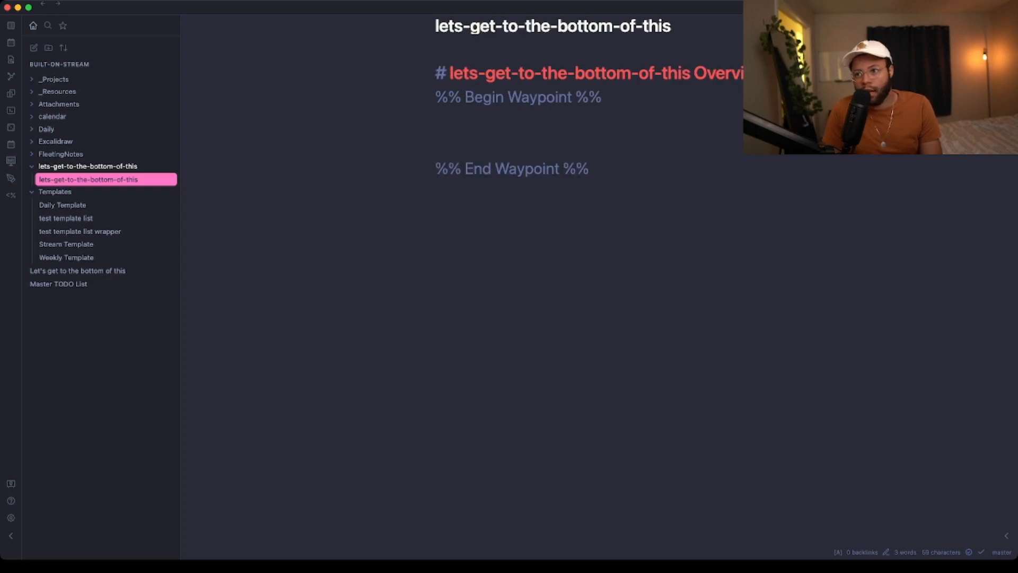
pyautogui.press('Return')
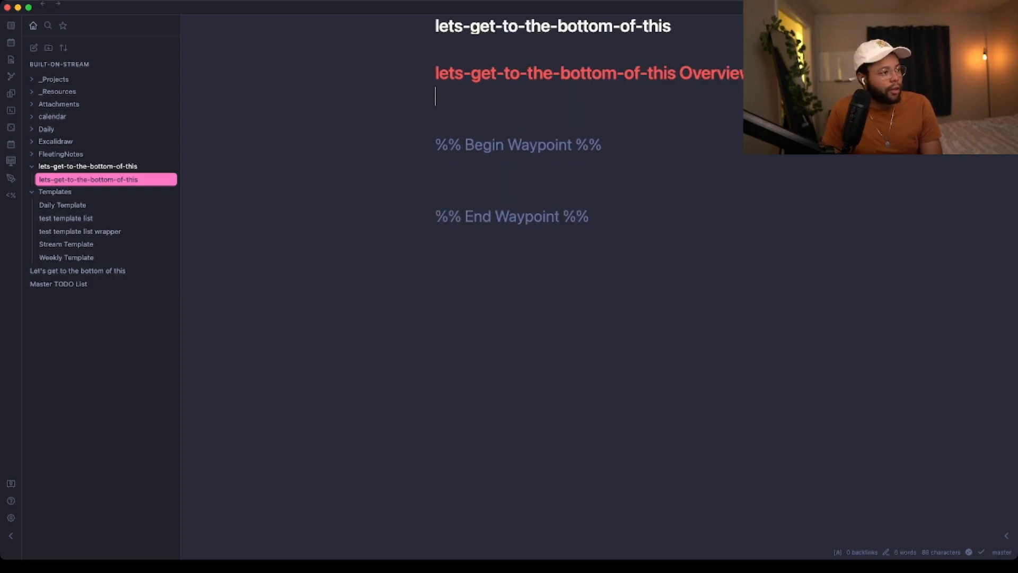
# Rename the note "Let's get to the bottom of this" as "Structure" and move it into the lets-get-to-the-bottom-of-this folder
pyautogui.click(78, 271)
pyautogui.tripleClick(479, 26)
pyautogui.write('Structure')
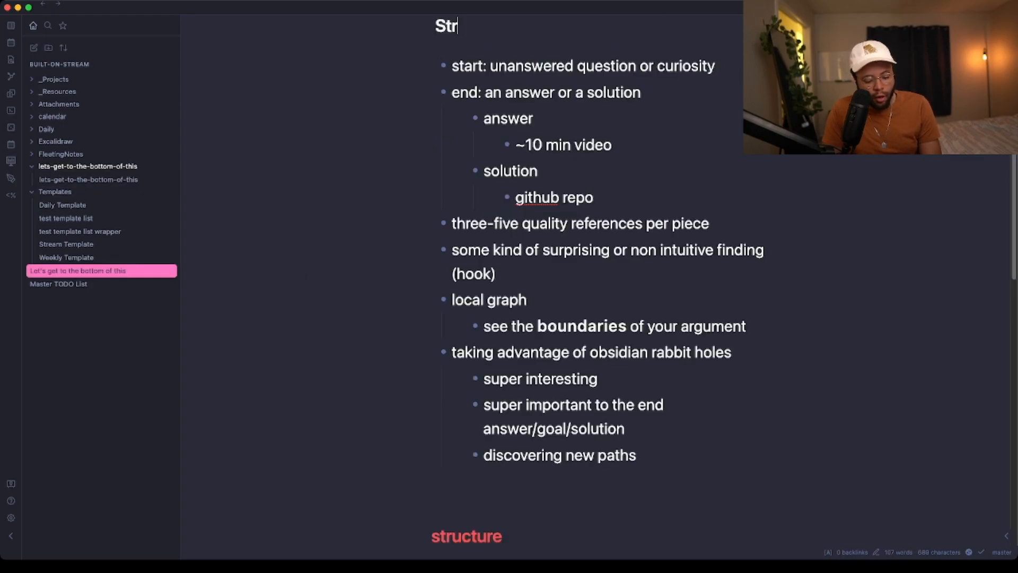
pyautogui.moveTo(48, 271); pyautogui.dragTo(75, 166)
# Preview the Structure link in the folder note's waypoint, and open the Structure note to review its folder outline
pyautogui.click(88, 180)
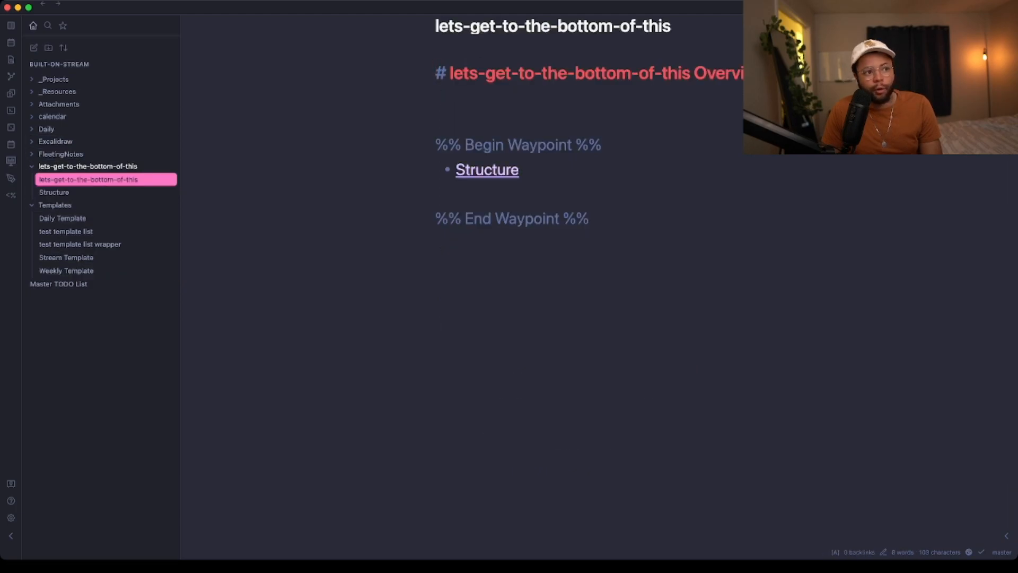
pyautogui.moveTo(498, 170)
pyautogui.scroll(-5, 605, 265)
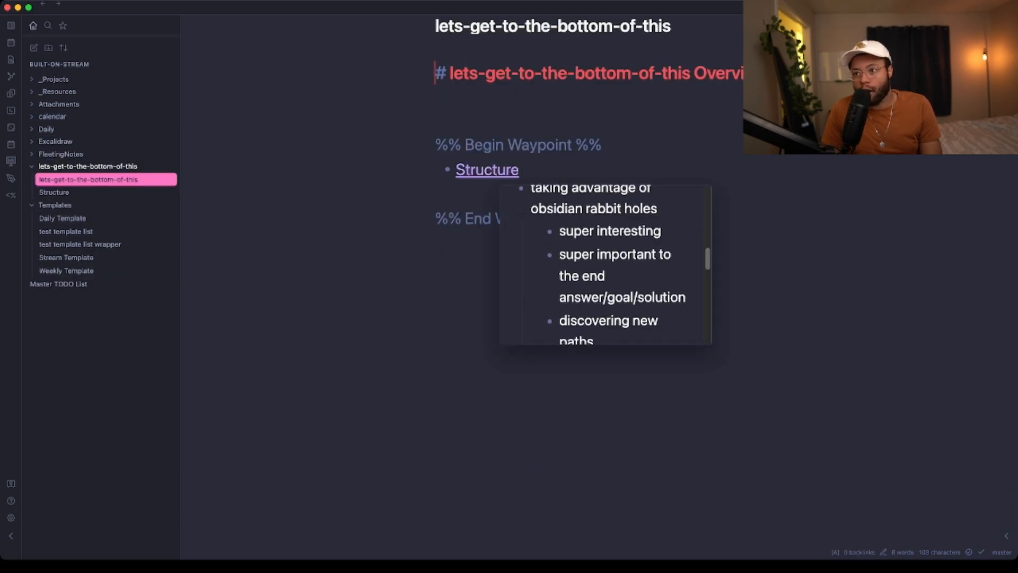
pyautogui.click(54, 192)
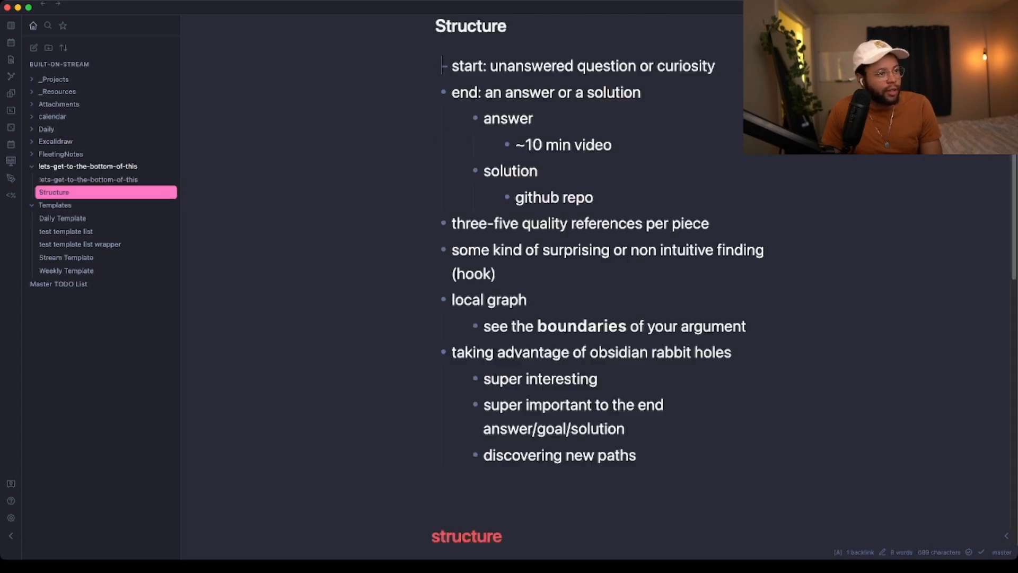
pyautogui.scroll(-8, 593, 318)
pyautogui.click(489, 264)
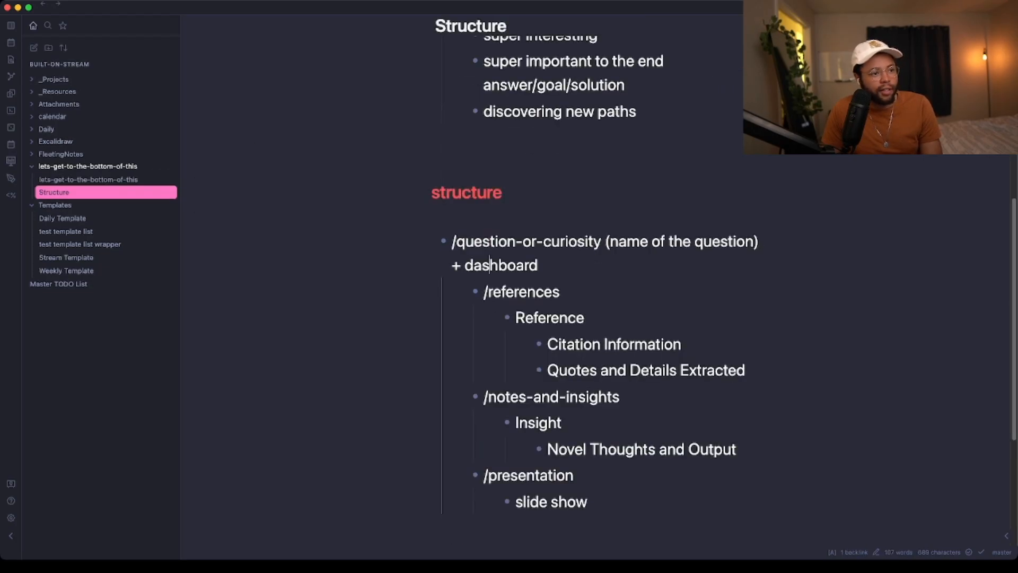
pyautogui.press('super+a')
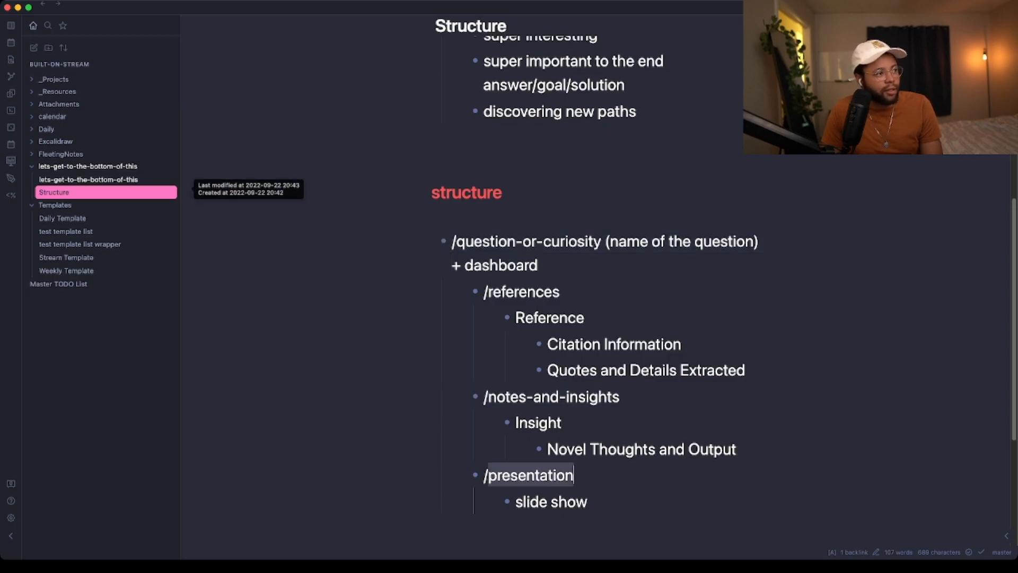
# Create a subfolder named "Insights" inside lets-get-to-the-bottom-of-this and move the Structure note into it
pyautogui.rightClick(87, 166)
pyautogui.click(153, 220)
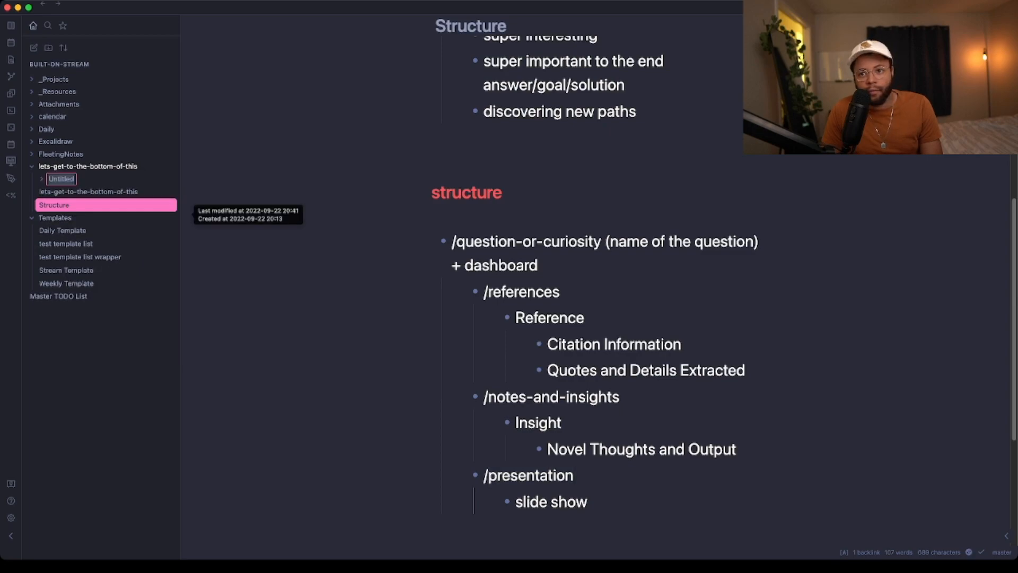
pyautogui.write('Insights')
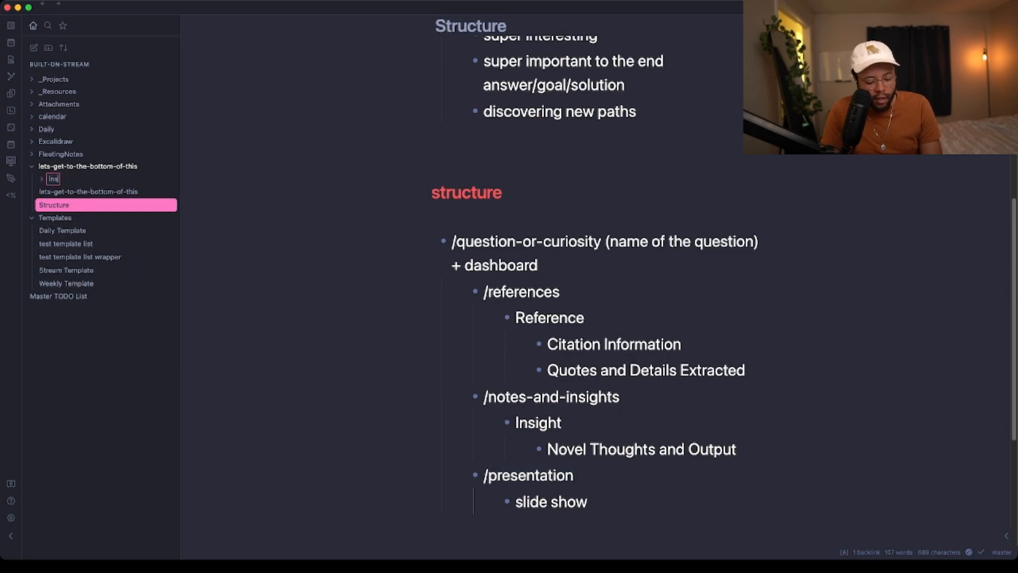
pyautogui.press('Return')
pyautogui.moveTo(55, 204); pyautogui.dragTo(61, 179)
pyautogui.click(61, 179)
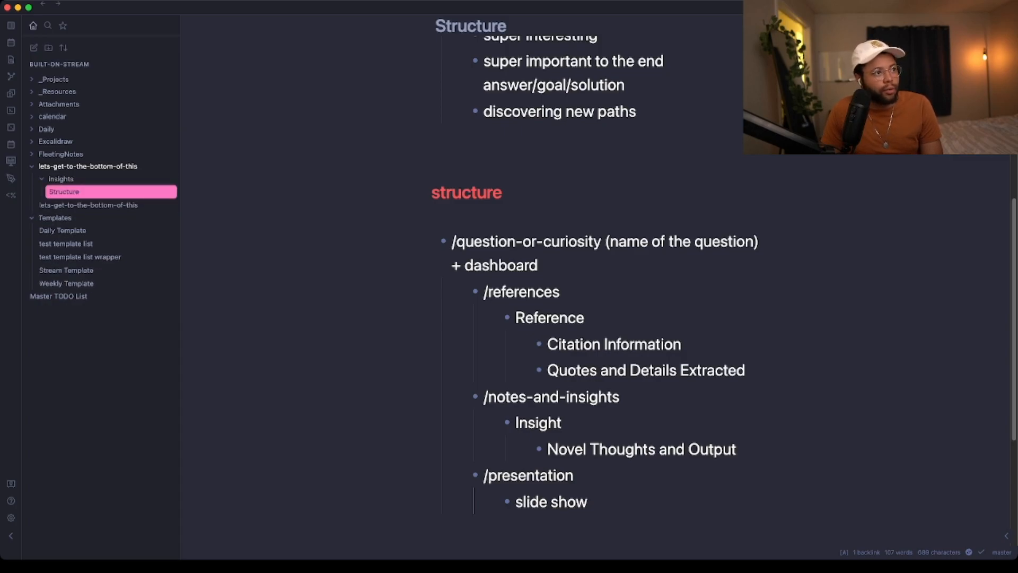
# Open the lets-get-to-the-bottom-of-this folder note and trim the blank space between the Overview heading and the waypoint to one line
pyautogui.scroll(6, 593, 286)
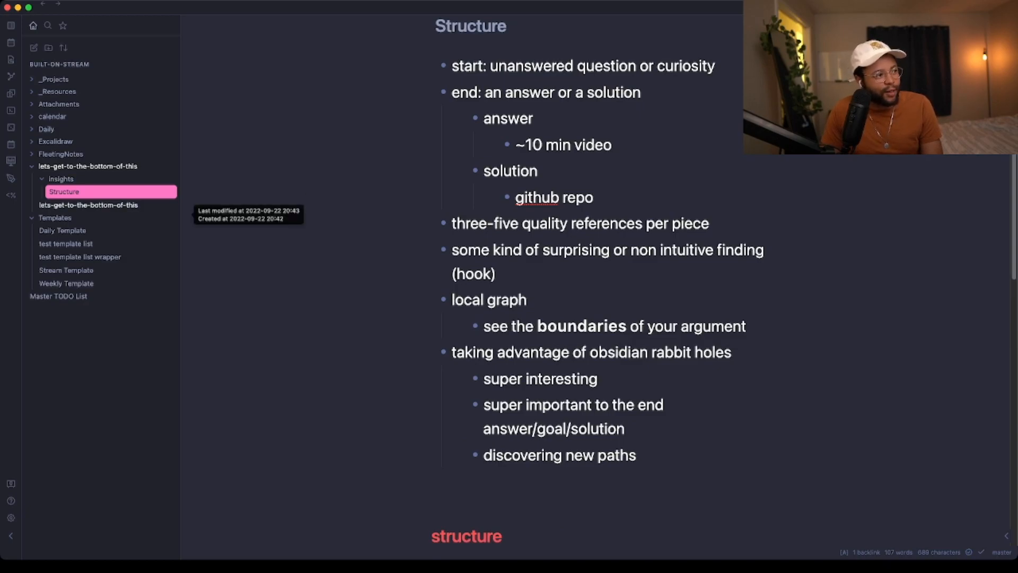
pyautogui.click(88, 205)
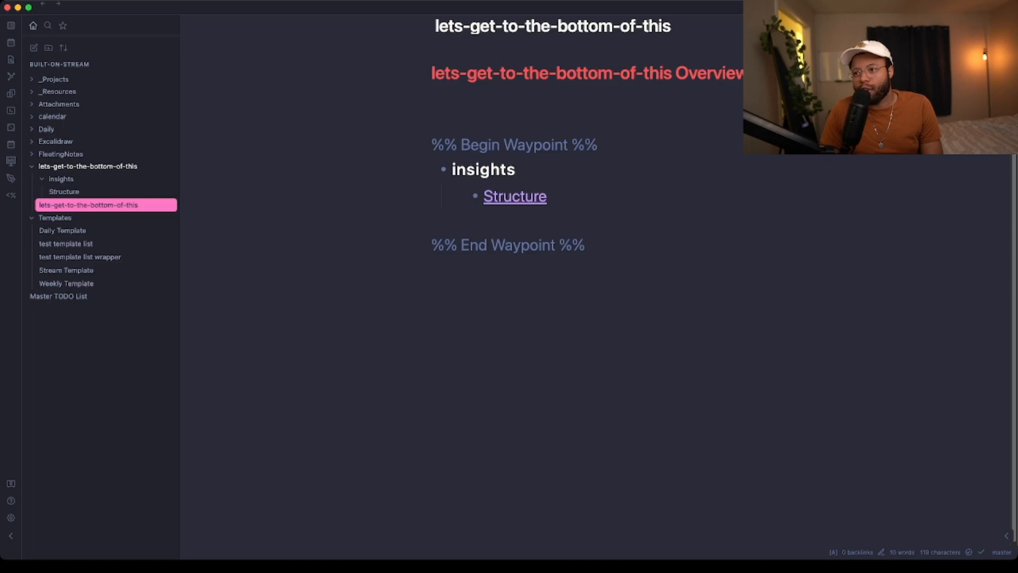
pyautogui.press('Return')
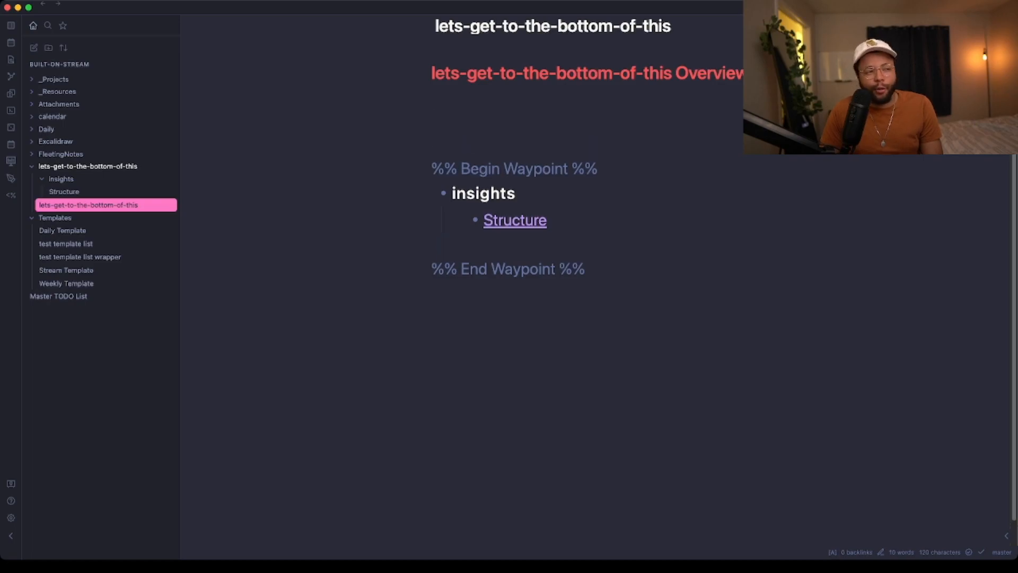
pyautogui.press('Up')
pyautogui.press('Up')
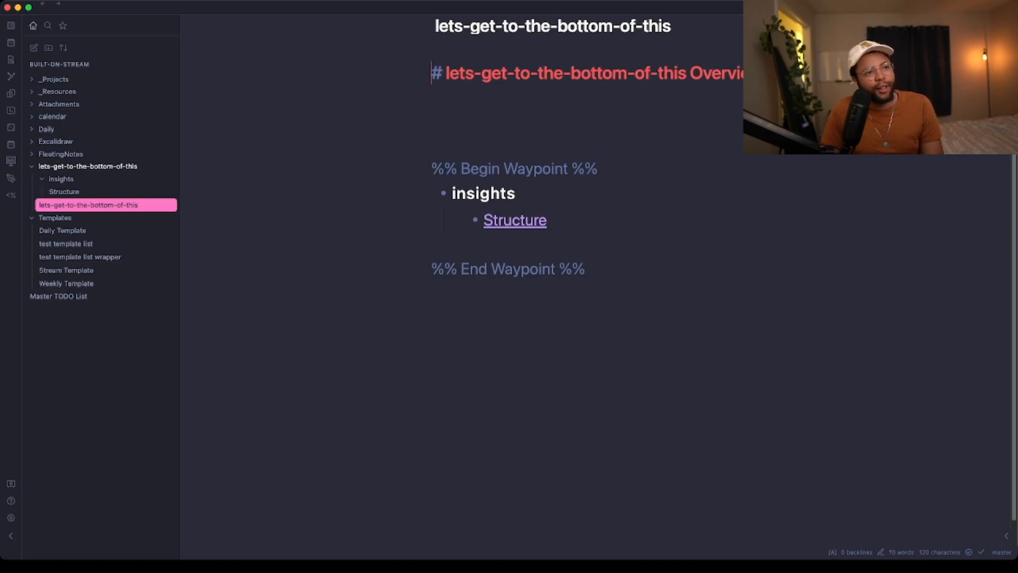
pyautogui.press('Up')
pyautogui.press('Down')
pyautogui.press('Down')
pyautogui.press('Down')
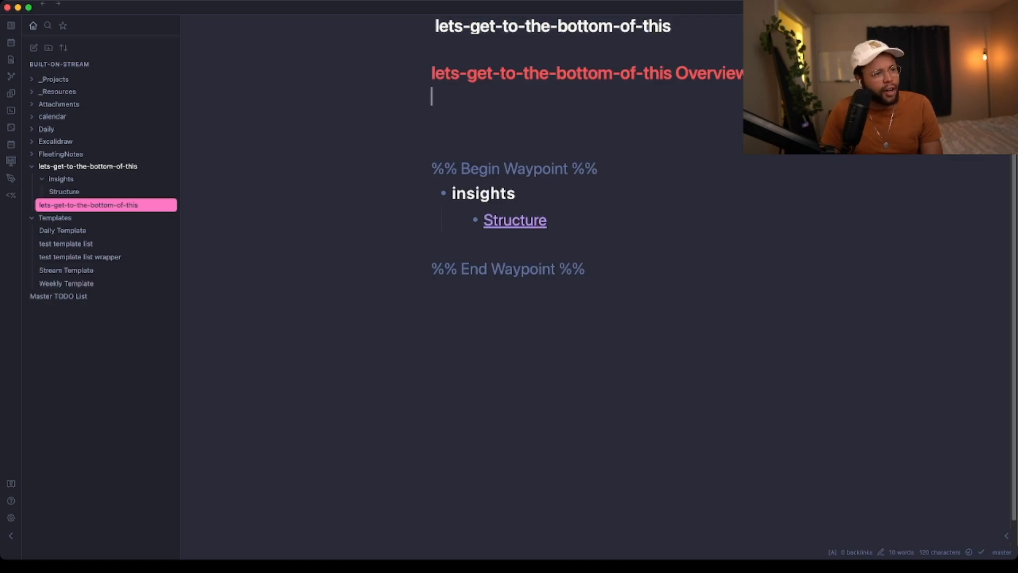
pyautogui.press('BackSpace')
pyautogui.press('BackSpace')
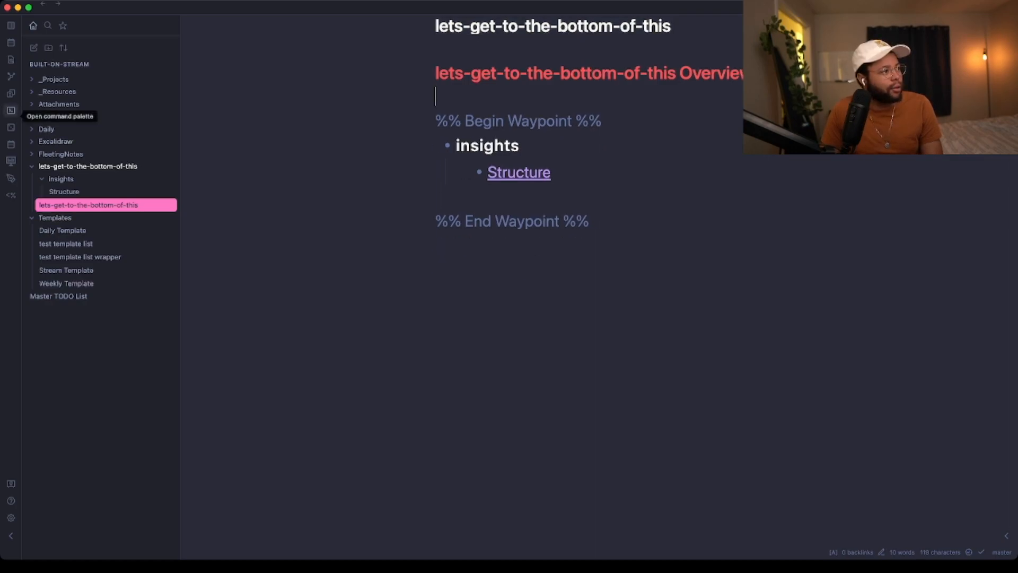
# Filter the graph view to the path lets-get-to-the-bottom-of-this, examine how its notes connect, and close the graph
pyautogui.click(11, 76)
pyautogui.click(192, 46)
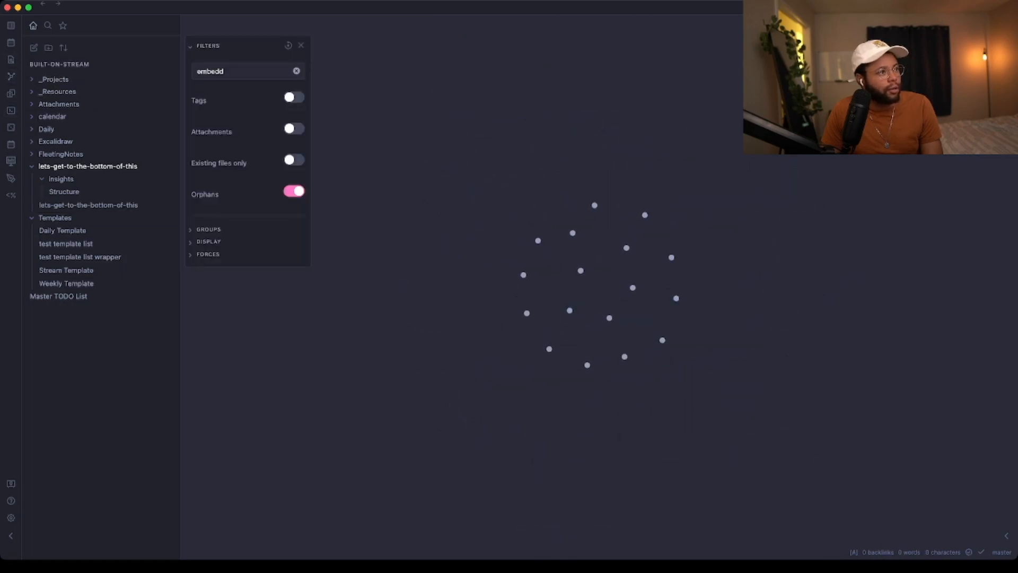
pyautogui.click(296, 71)
pyautogui.press('Up')
pyautogui.press('Return')
pyautogui.press('Down')
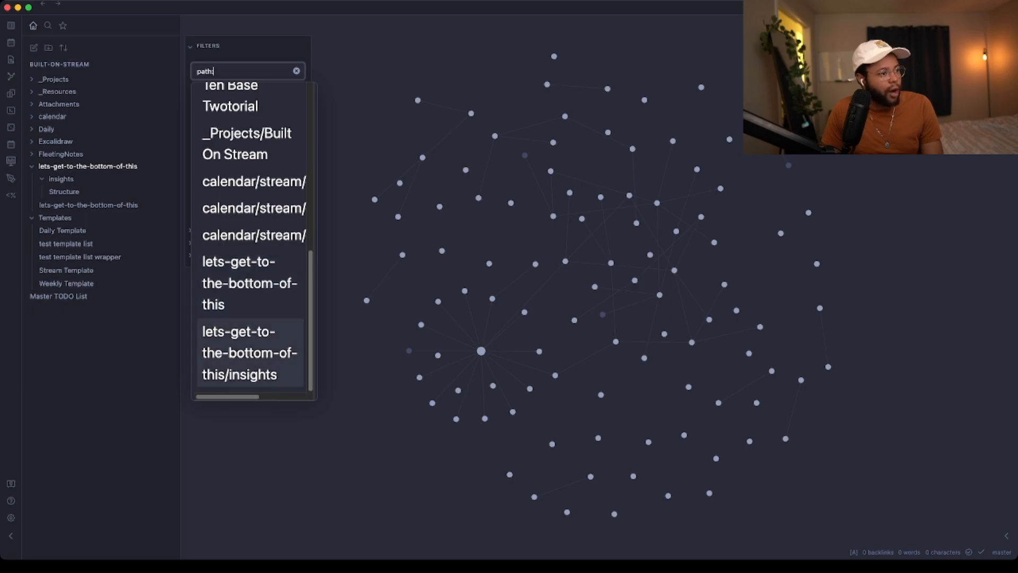
pyautogui.press('Up')
pyautogui.press('Return')
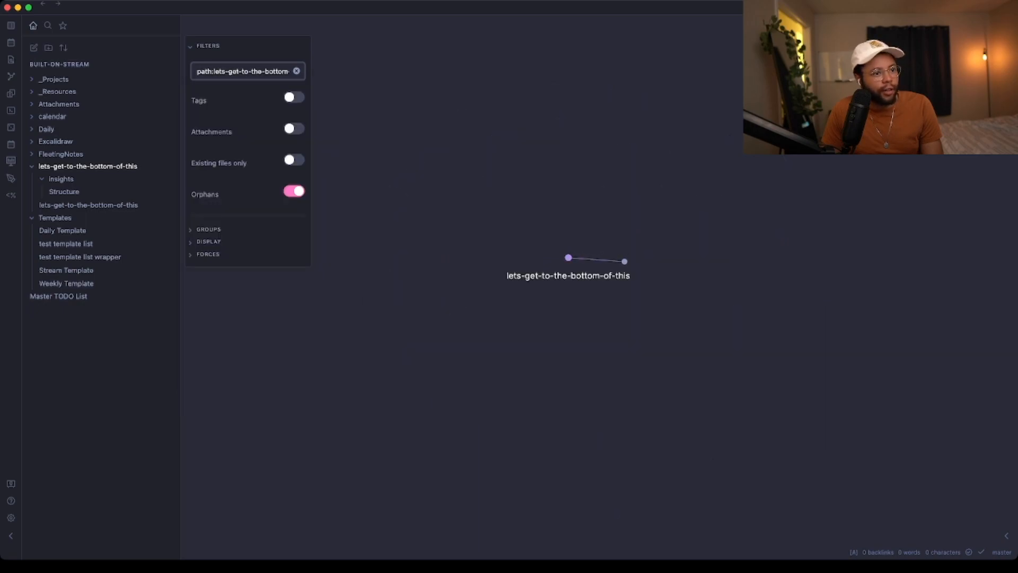
pyautogui.moveTo(624, 263)
pyautogui.moveTo(624, 263)
pyautogui.mouseDown()
pyautogui.moveTo(720, 259)
pyautogui.moveTo(601, 275)
pyautogui.moveTo(682, 263)
pyautogui.moveTo(609, 260)
pyautogui.mouseUp()
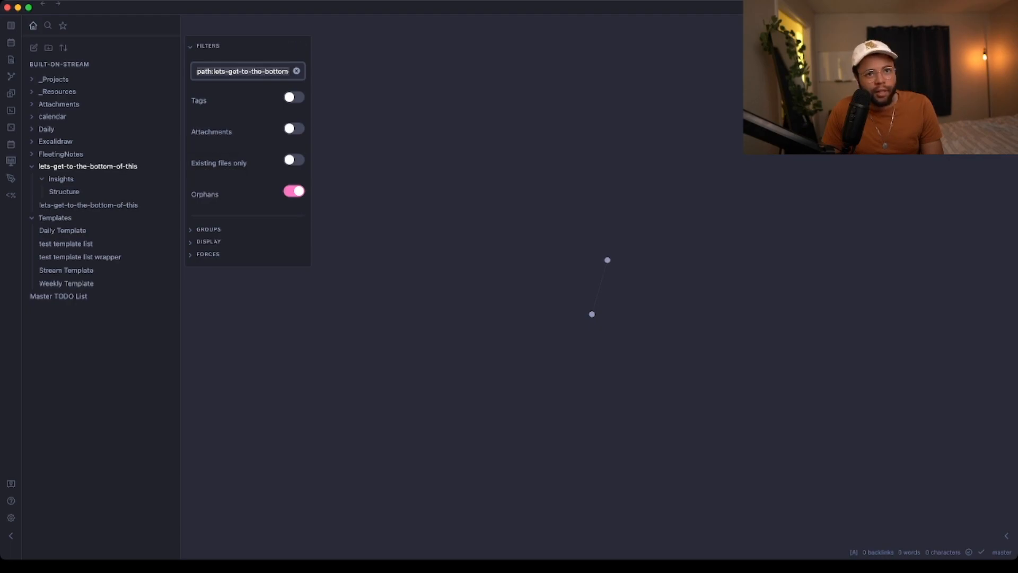
pyautogui.press('super+w')
# Add a level-two heading "Question" between the Overview heading and the waypoint, with blank lines below it
pyautogui.press('Return')
pyautogui.press('Return')
pyautogui.press('Up')
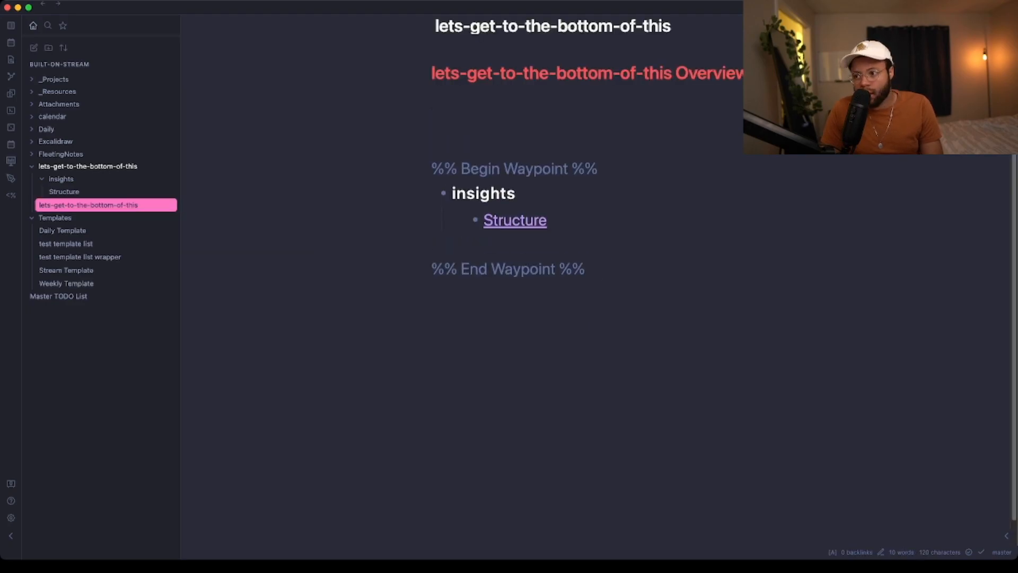
pyautogui.write('## Q')
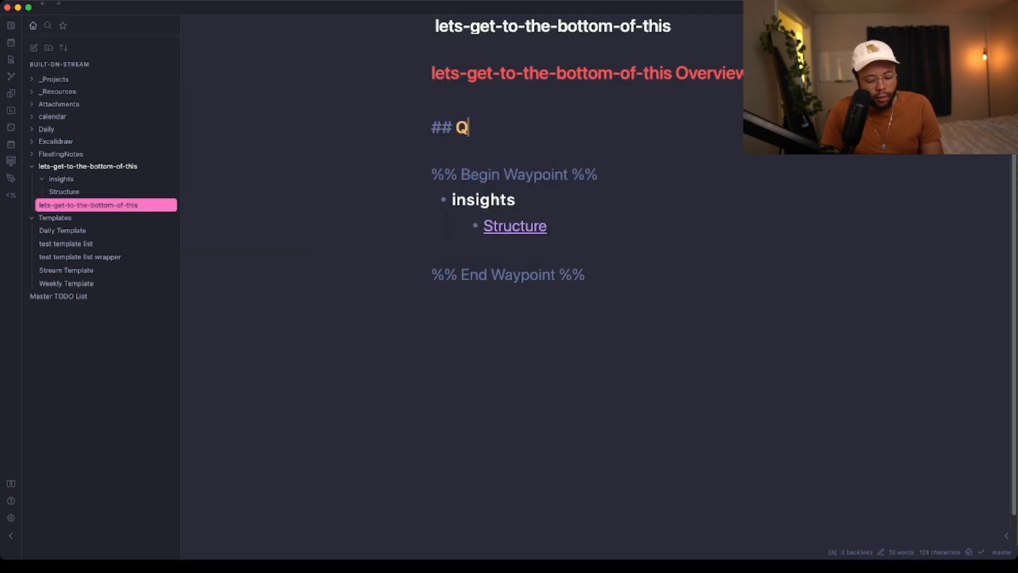
pyautogui.write('uestion')
pyautogui.press('Return')
pyautogui.press('Return')
pyautogui.press('Up')
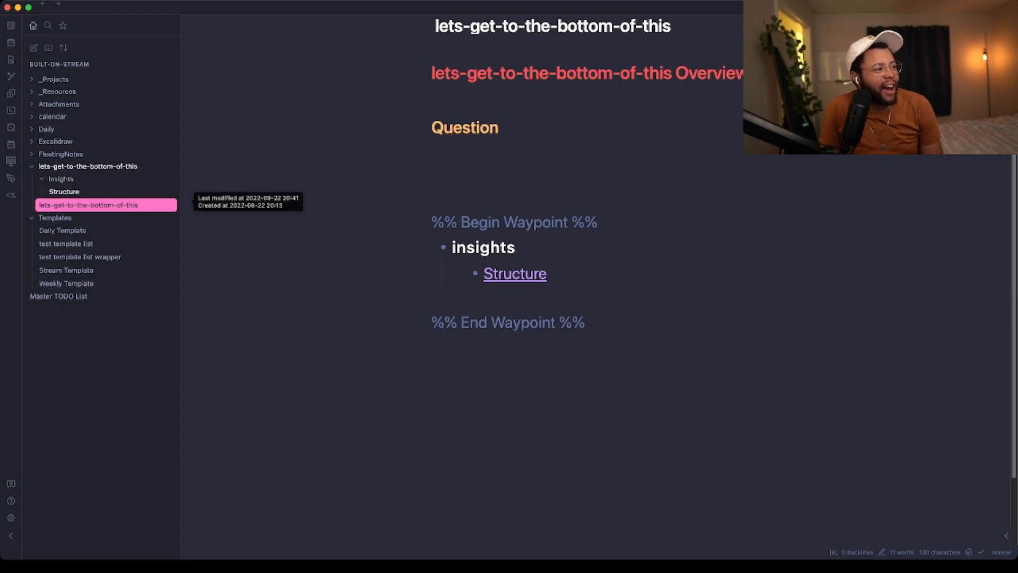
# Create a subfolder named "references" inside the lets-get-to-the-bottom-of-this folder
pyautogui.click(61, 179)
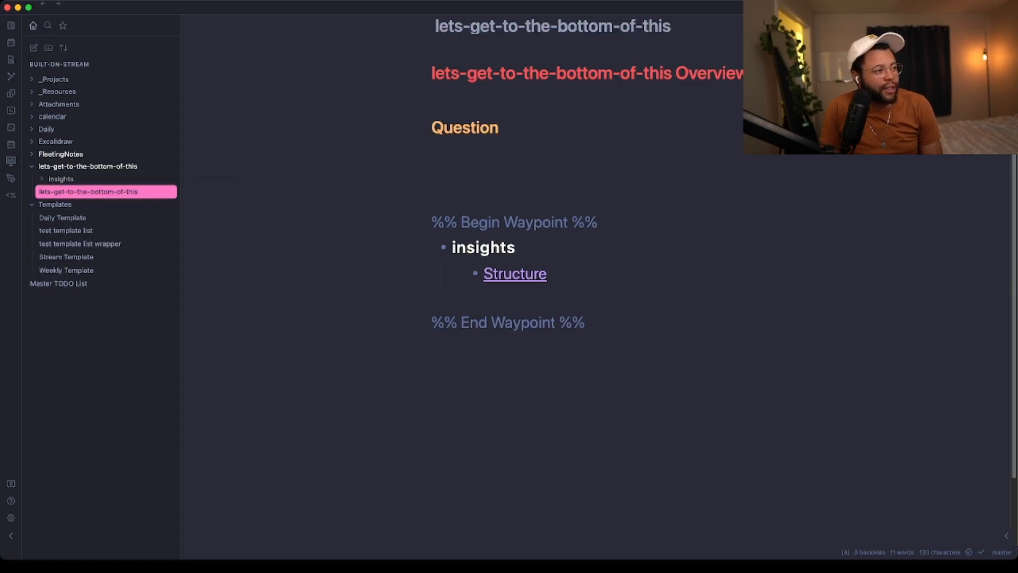
pyautogui.rightClick(84, 170)
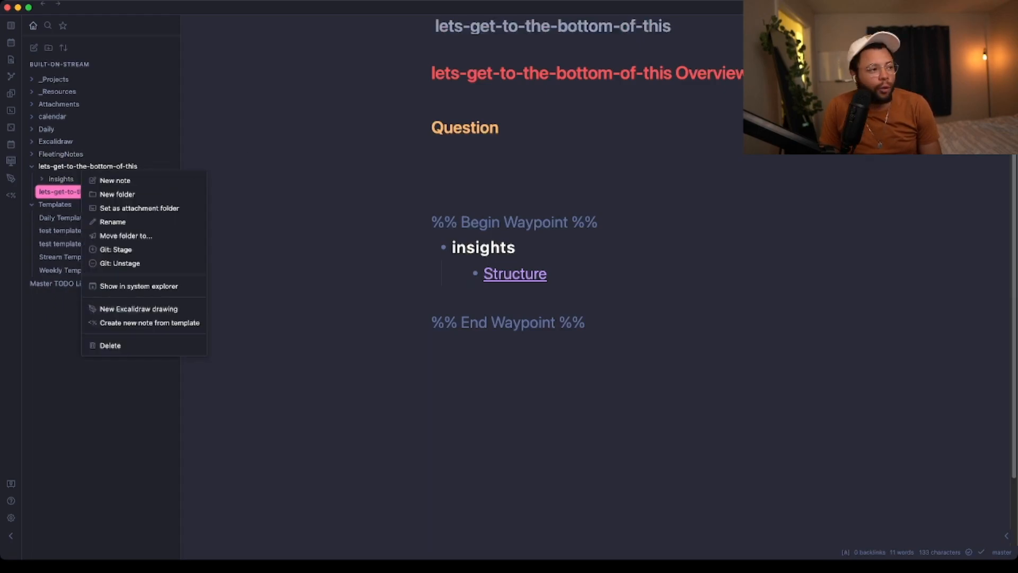
pyautogui.click(103, 194)
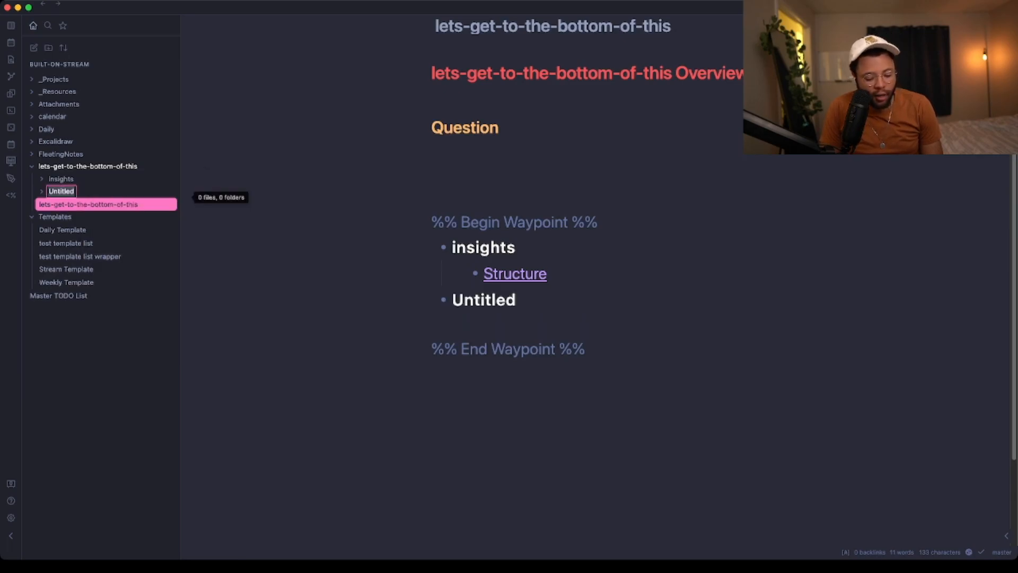
pyautogui.write('references')
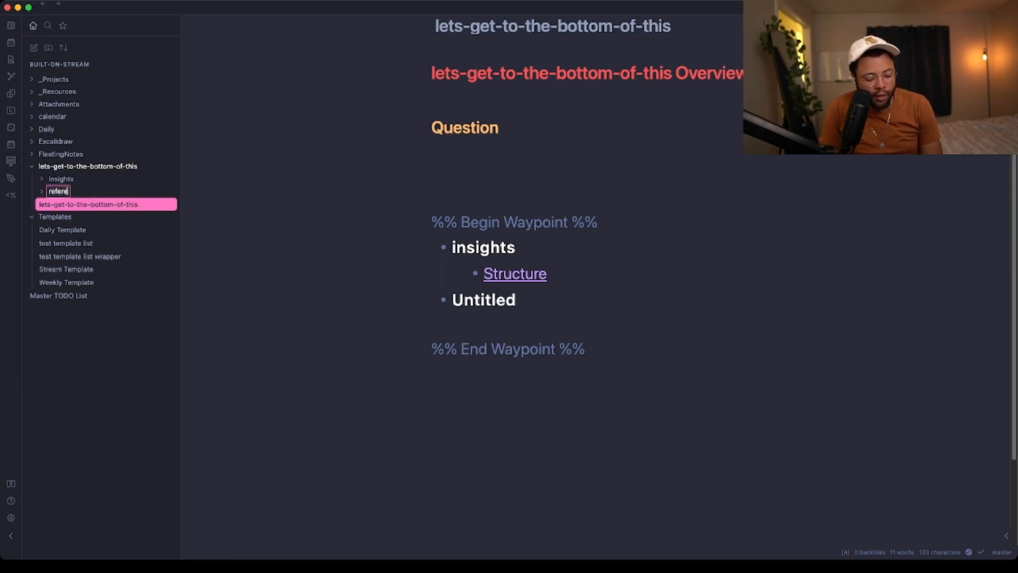
pyautogui.press('Return')
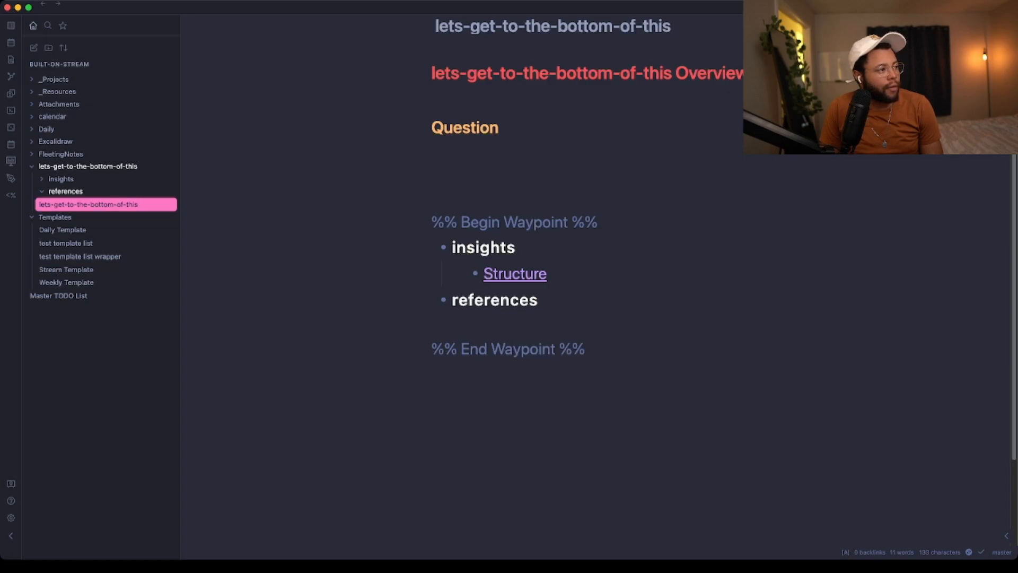
# Create a subfolder named "presentation" inside the lets-get-to-the-bottom-of-this folder
pyautogui.rightClick(56, 169)
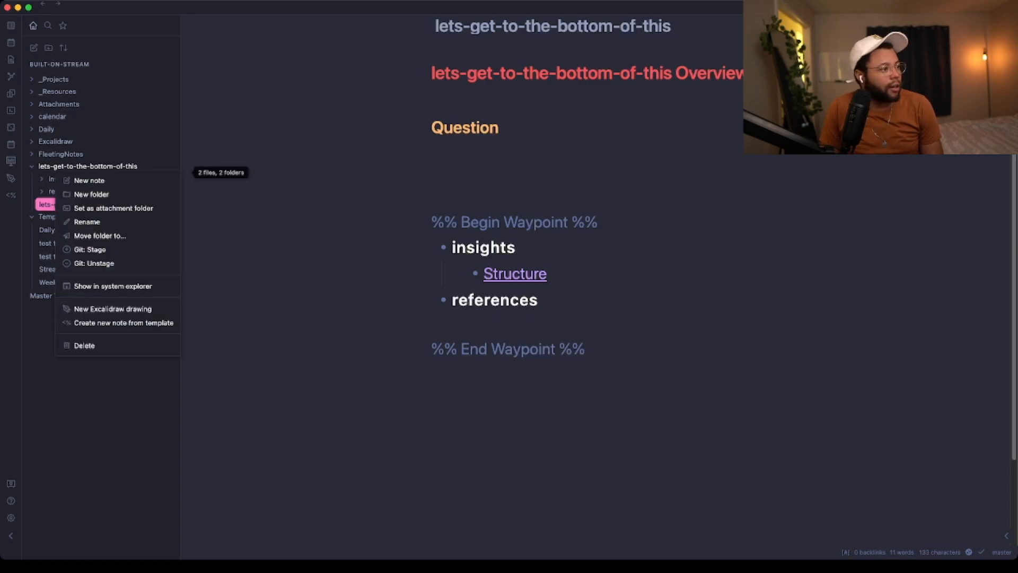
pyautogui.click(103, 194)
pyautogui.write('presentation')
pyautogui.press('Return')
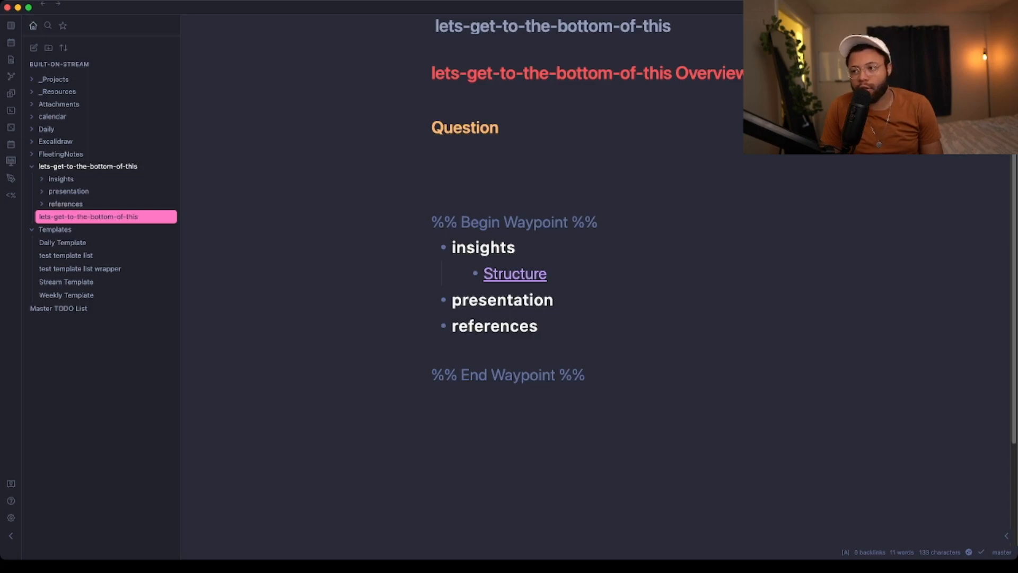
# Write "Can we set up a structure and templates that make researching easy, fun, and enjoyable?" under the Question heading
pyautogui.click(431, 174)
pyautogui.press('Up')
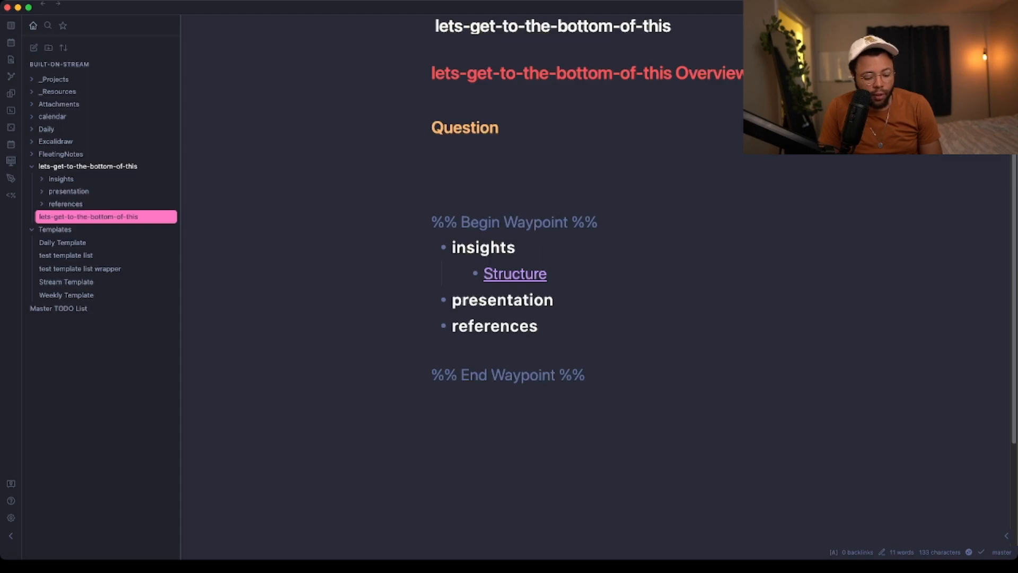
pyautogui.write('Can we set up a structure and')
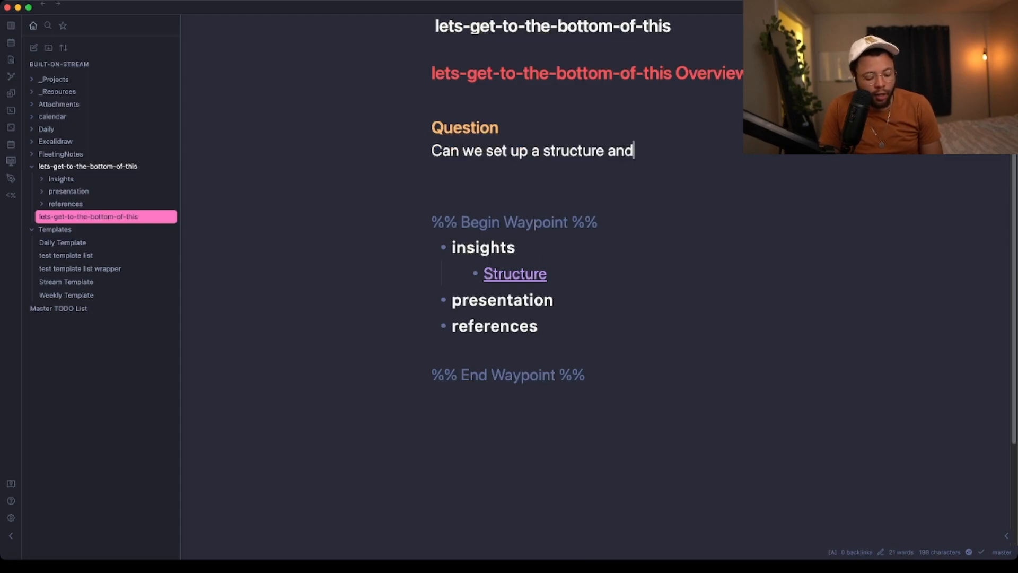
pyautogui.write(' templates that make r')
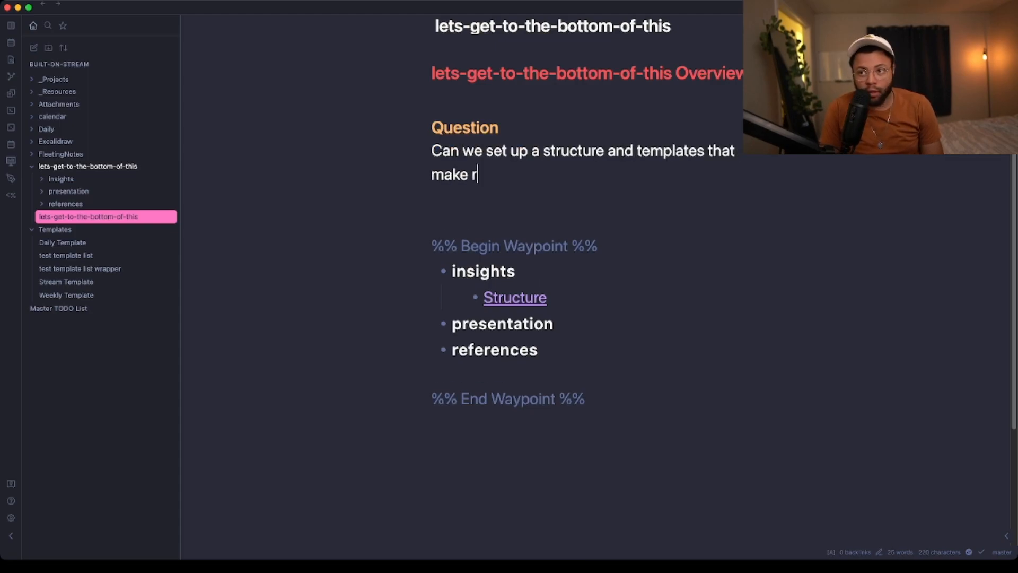
pyautogui.write('esearching easy, fun, and e')
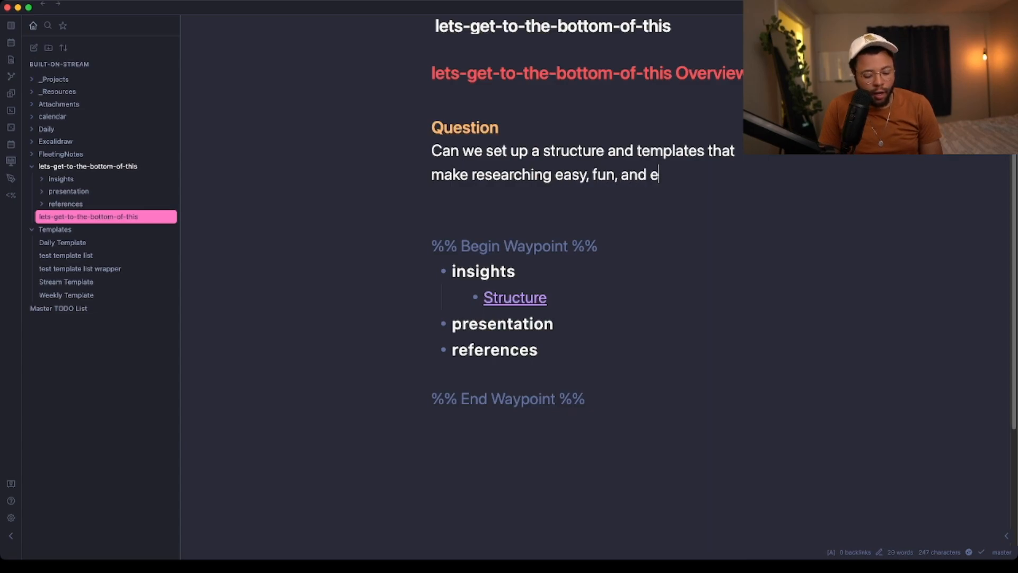
pyautogui.write('njoyable?')
pyautogui.press('Return')
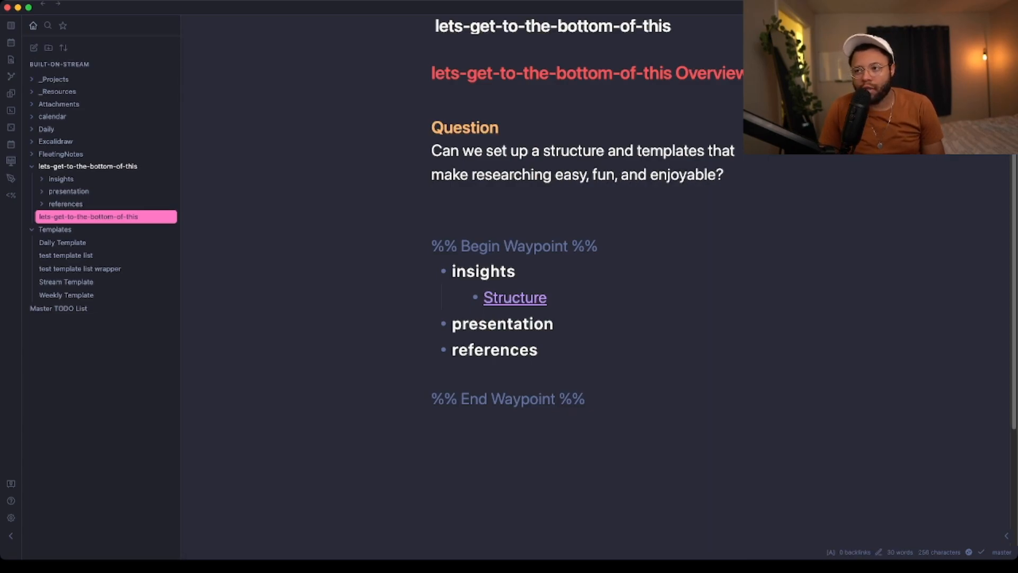
pyautogui.click(432, 399)
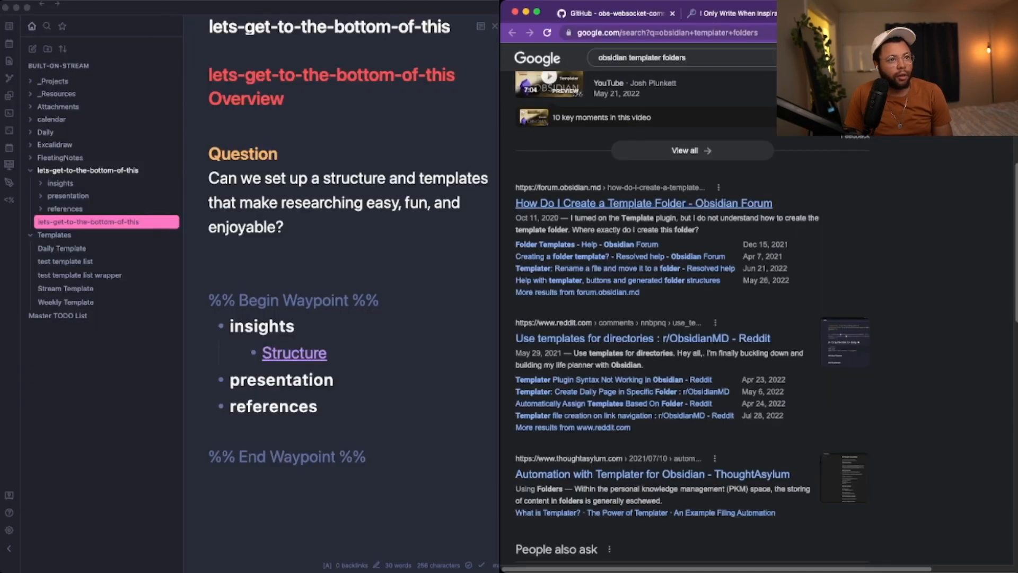
# Switch to the browser and copy the URL of the Quote Investigator article on writing when inspiration strikes
pyautogui.click(736, 14)
pyautogui.press('super+l')
pyautogui.press('super+c')
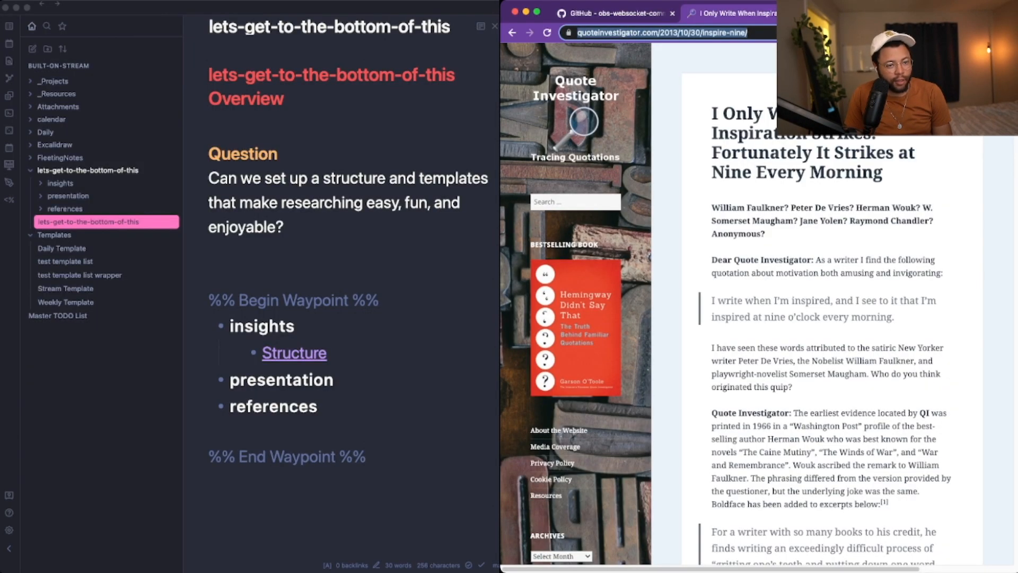
# Back in Obsidian, create a note in the references folder, paste the article URL and convert it into a link with its fetched title
pyautogui.click(59, 210)
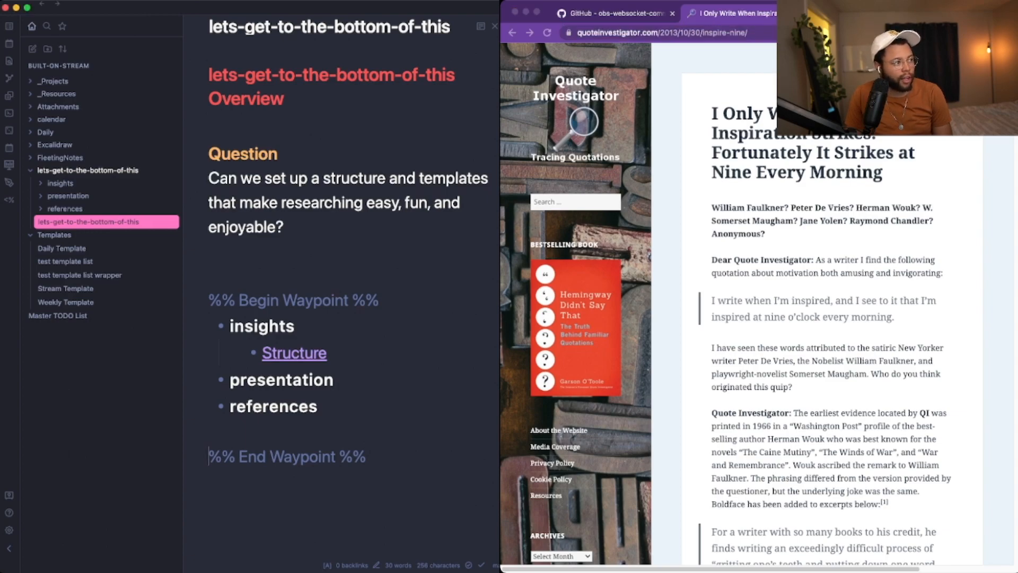
pyautogui.click(59, 210)
pyautogui.rightClick(58, 211)
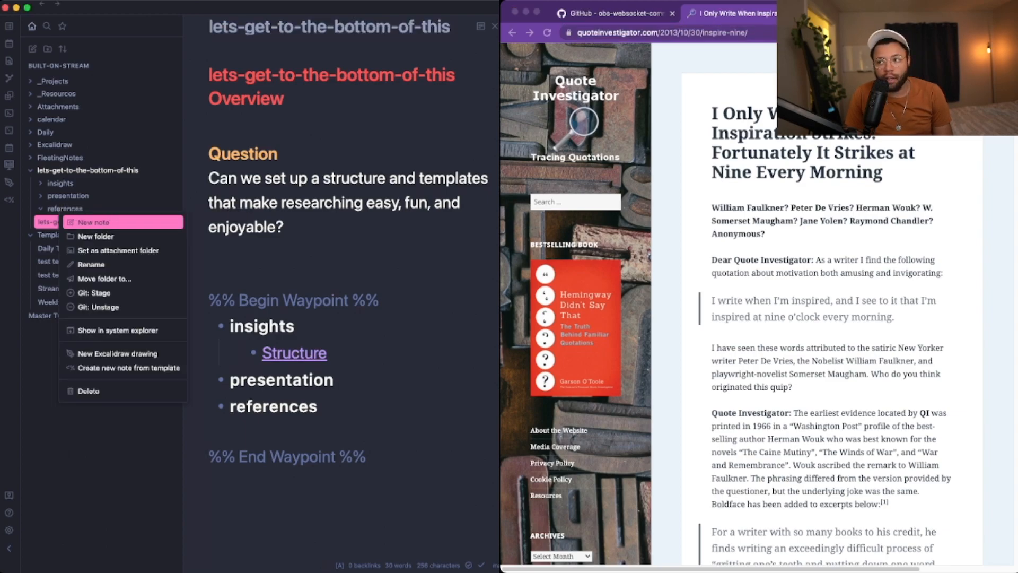
pyautogui.click(93, 222)
pyautogui.press('Return')
pyautogui.press('super+v')
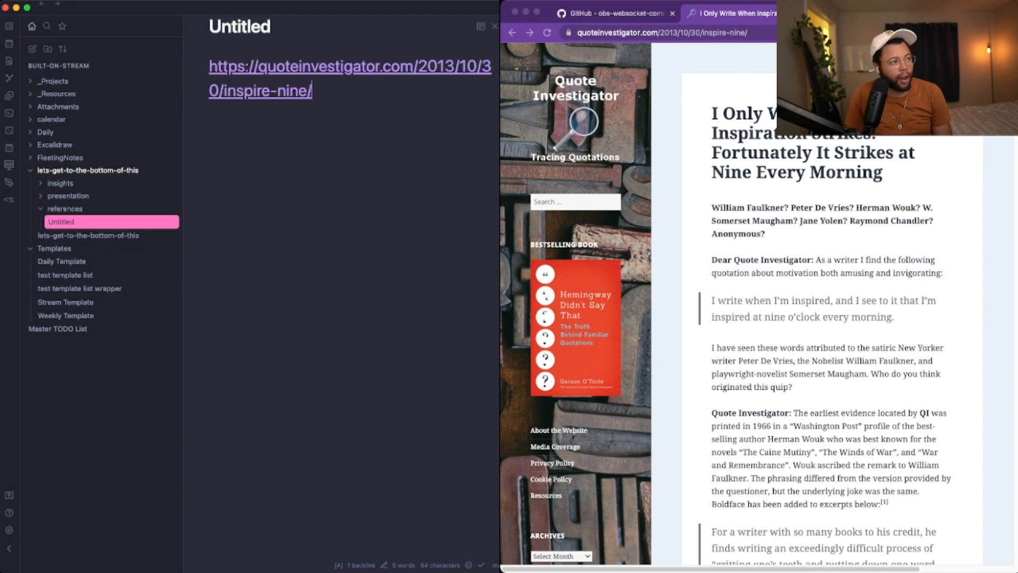
pyautogui.press('super+shift+e')
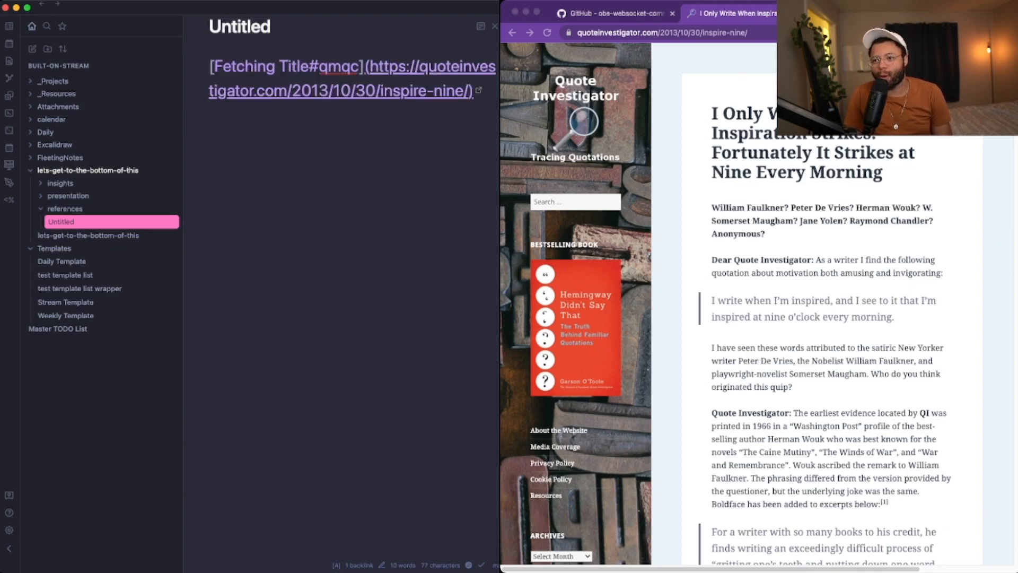
# Rename the new note as "I Only Write When Inspiration Strikes. Fortunately It Strikes at Nine Every Morning – Quote Investigator"
pyautogui.moveTo(413, 116); pyautogui.dragTo(213, 66)
pyautogui.press('super+c')
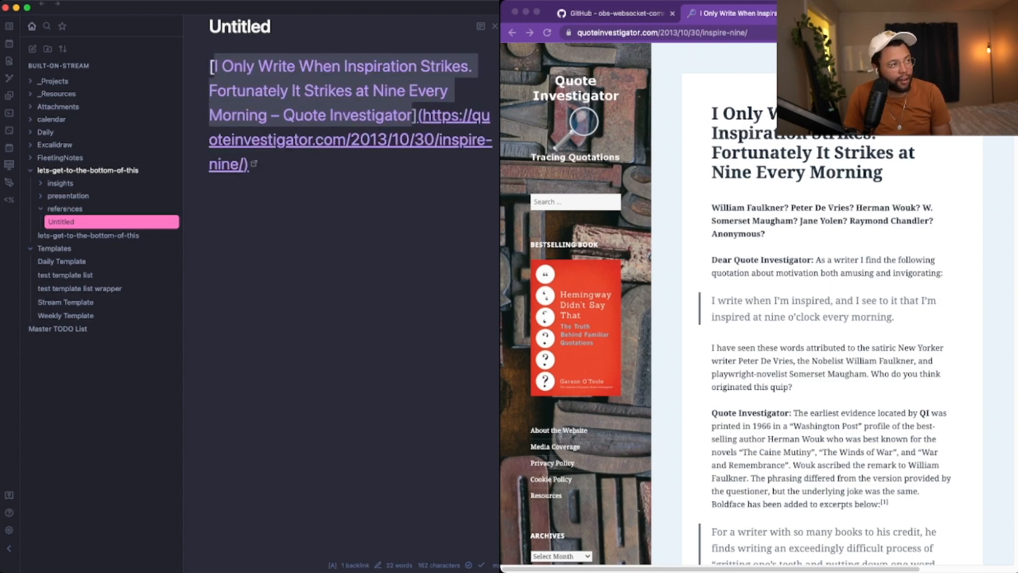
pyautogui.press('F2')
pyautogui.press('super+v')
pyautogui.press('Return')
# Add a top-level heading "Source" above the article link, with blank space before it
pyautogui.press('super+Up')
pyautogui.write('S')
pyautogui.press('BackSpace')
pyautogui.press('Return')
pyautogui.press('Return')
pyautogui.press('Up')
pyautogui.write('# Source')
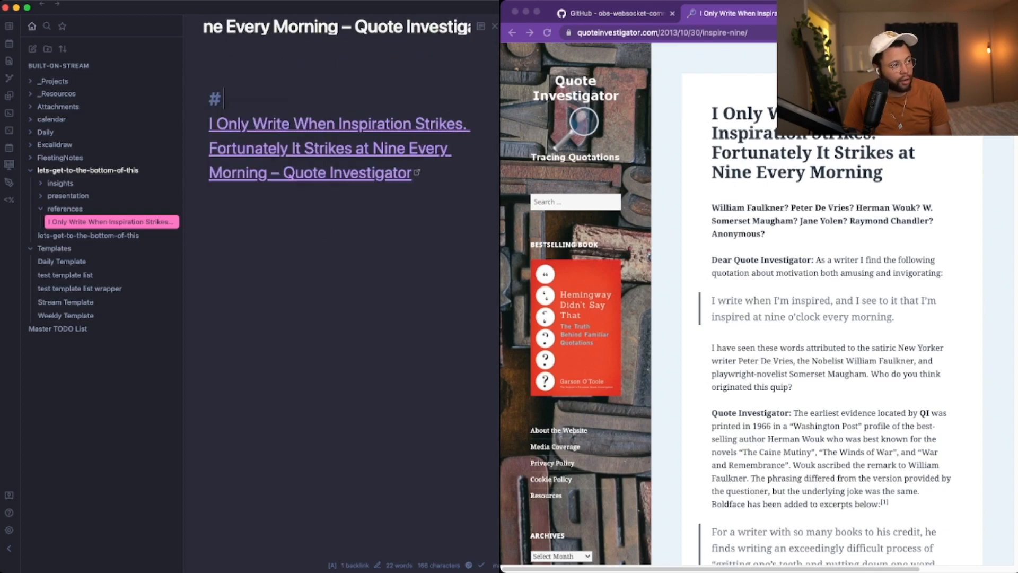
pyautogui.press('Up')
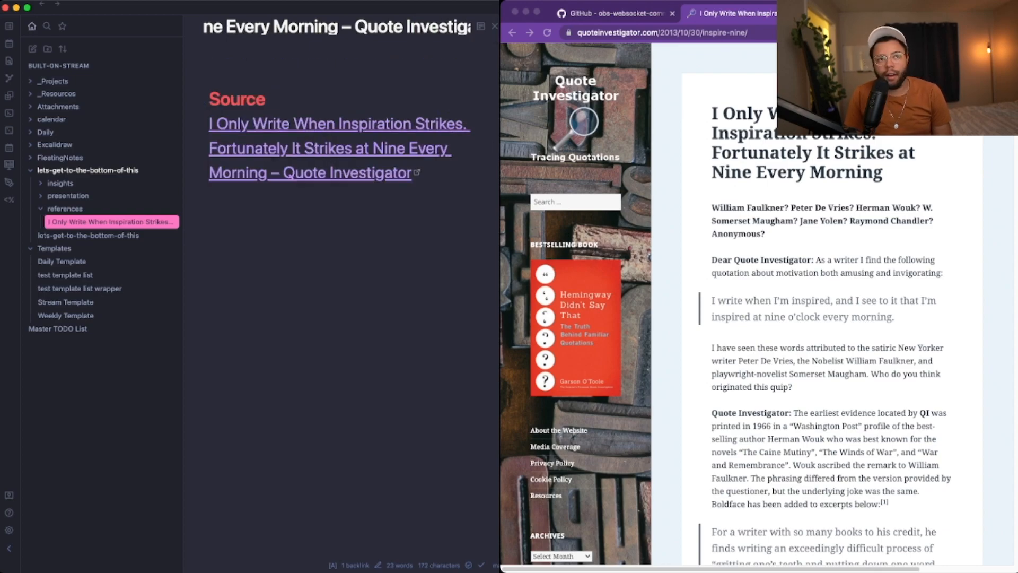
# In the browser, open the Obsidian Forum result "How Do I Create a Template Folder" and look through its replies
pyautogui.click(869, 14)
pyautogui.scroll(-2, 758, 308)
pyautogui.moveTo(741, 381); pyautogui.dragTo(707, 380)
pyautogui.click(706, 380)
pyautogui.scroll(-8, 758, 318)
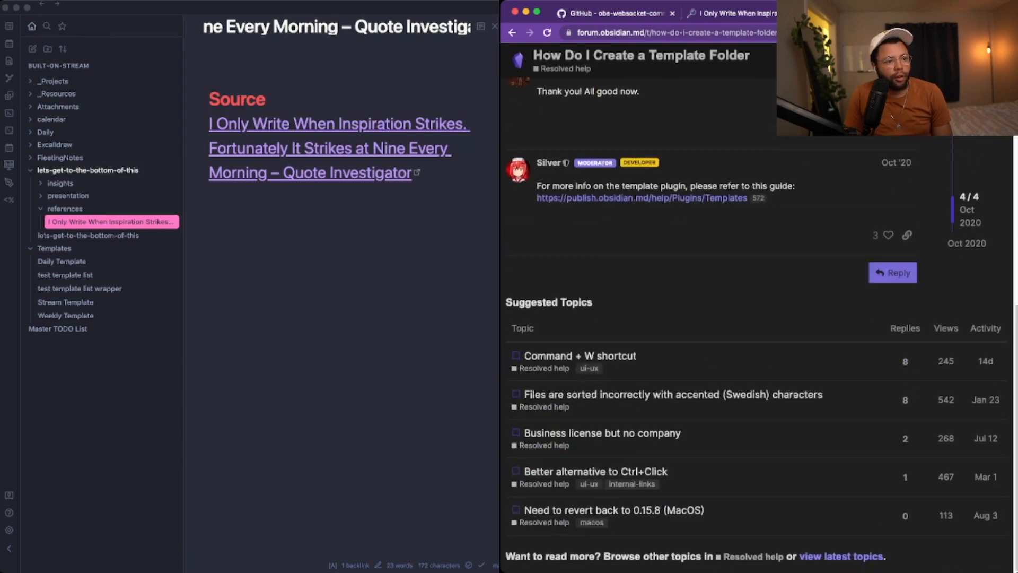
# Open the Reddit result "Use templates for directories" and look through its Python script and the comments below it
pyautogui.click(511, 32)
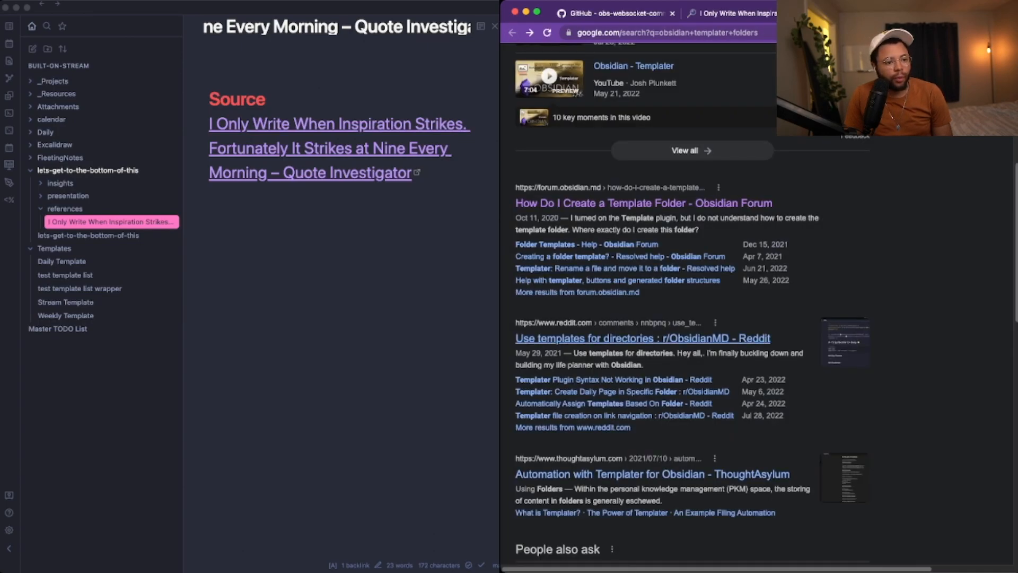
pyautogui.click(642, 338)
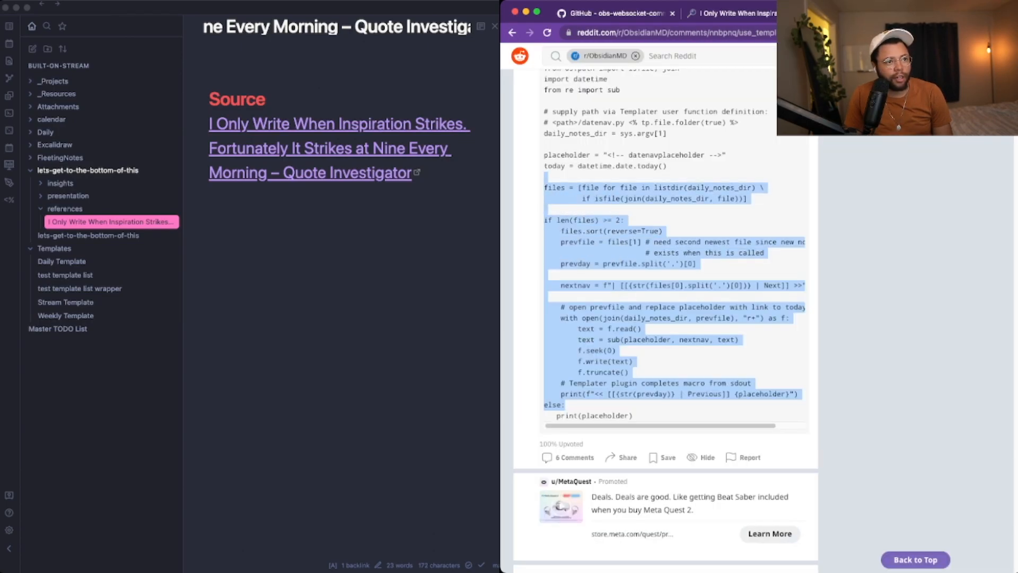
pyautogui.moveTo(543, 198); pyautogui.dragTo(543, 187)
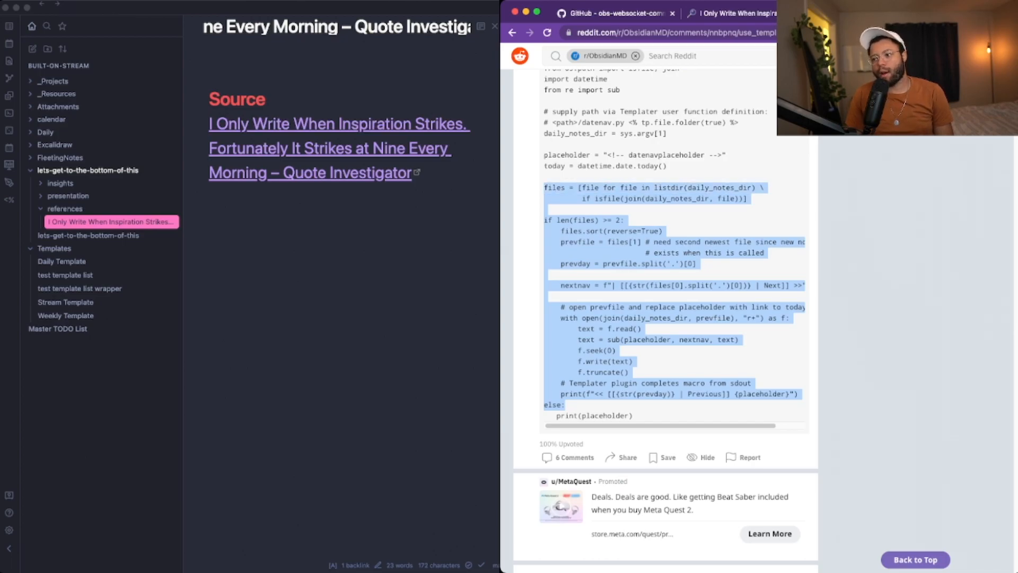
pyautogui.click(543, 188)
pyautogui.scroll(-4, 666, 321)
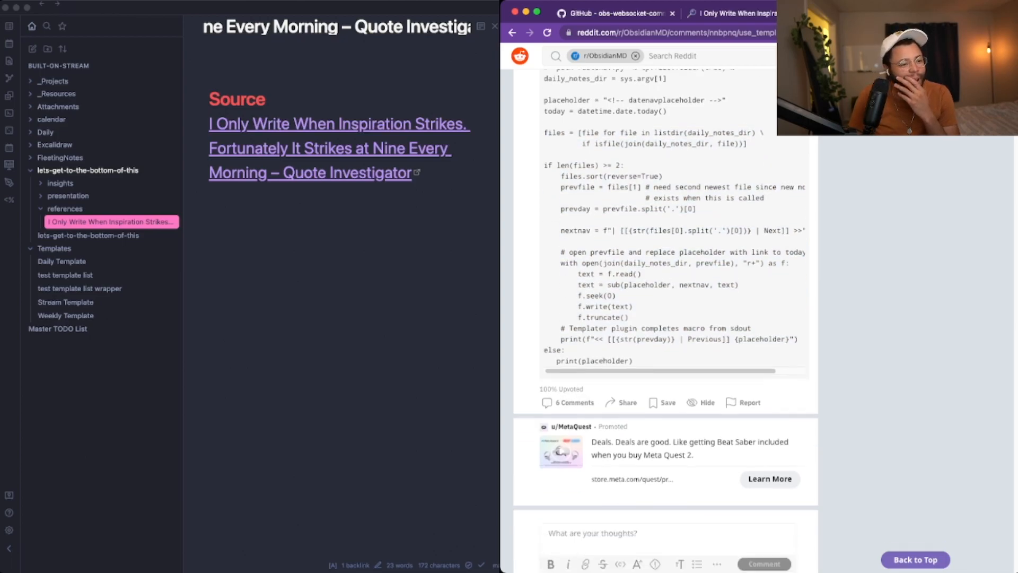
pyautogui.scroll(-6, 665, 321)
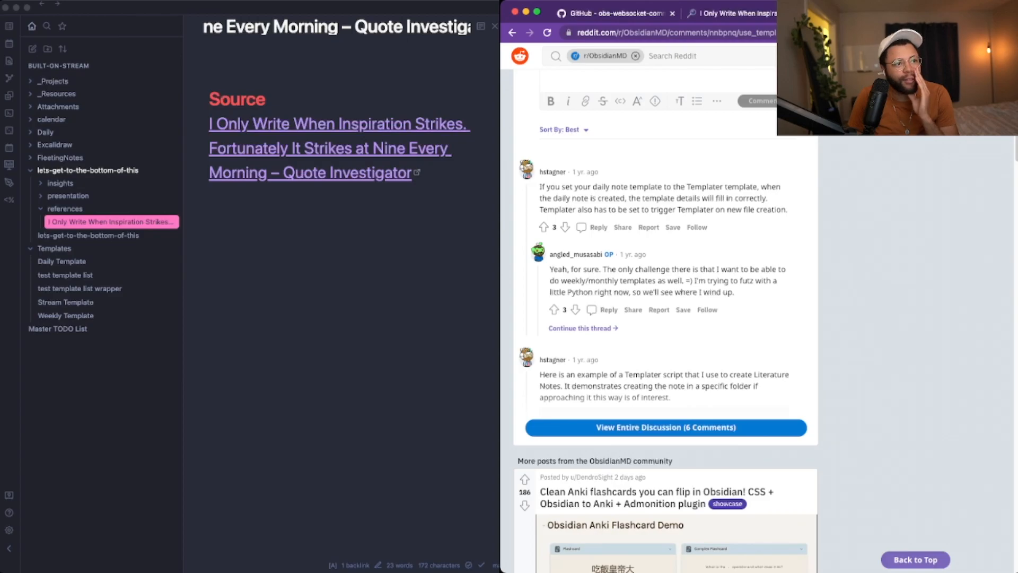
pyautogui.scroll(8, 705, 454)
pyautogui.scroll(2, 669, 297)
pyautogui.moveTo(667, 295); pyautogui.dragTo(545, 263)
pyautogui.click(545, 263)
pyautogui.moveTo(607, 241); pyautogui.dragTo(544, 230)
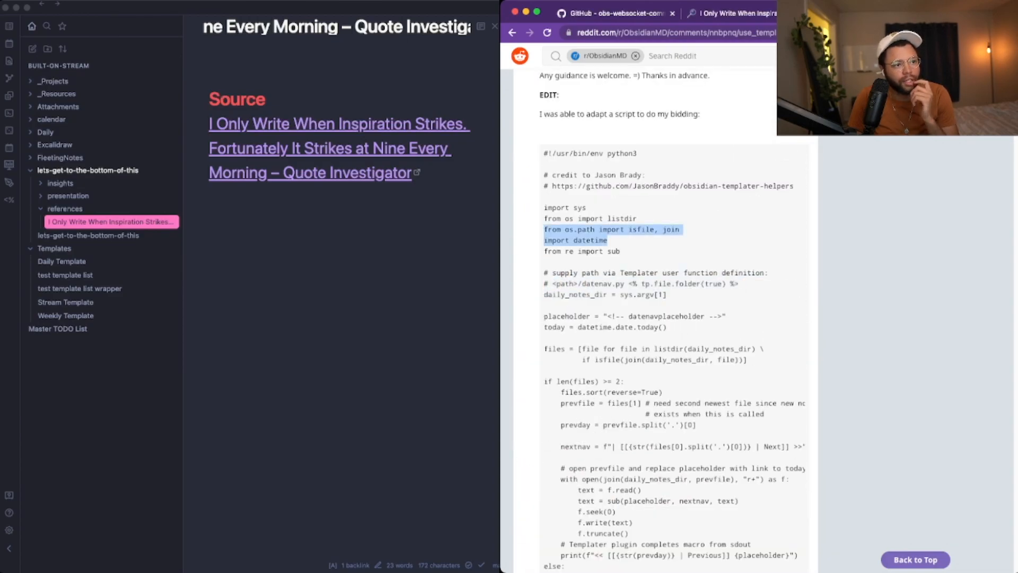
pyautogui.click(545, 230)
# Back in Obsidian, open the lets-get-to-the-bottom-of-this note and add "The desired output is a ~10 minute edutainment style video on a concept." below the question
pyautogui.press('super+Tab')
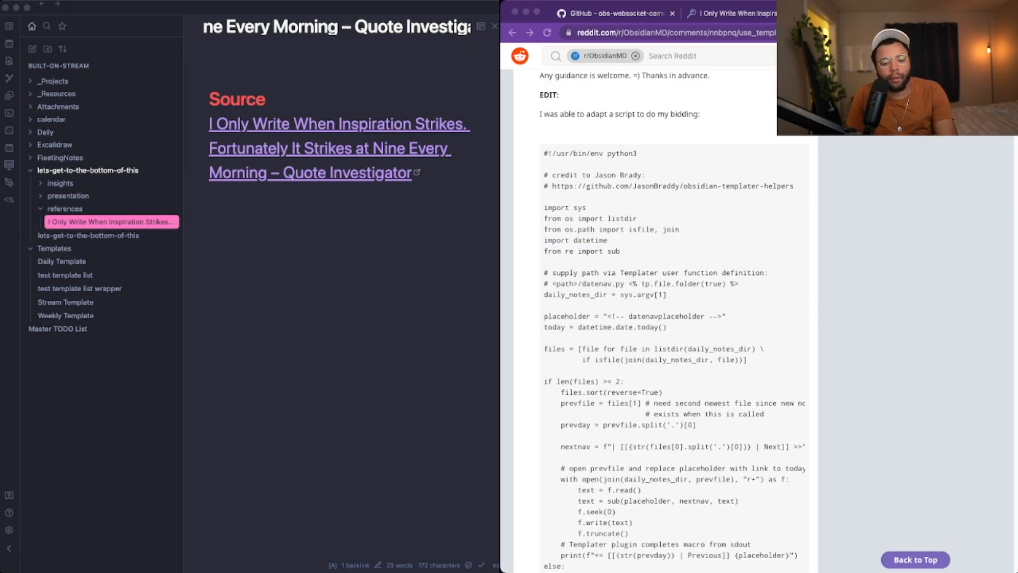
pyautogui.click(88, 235)
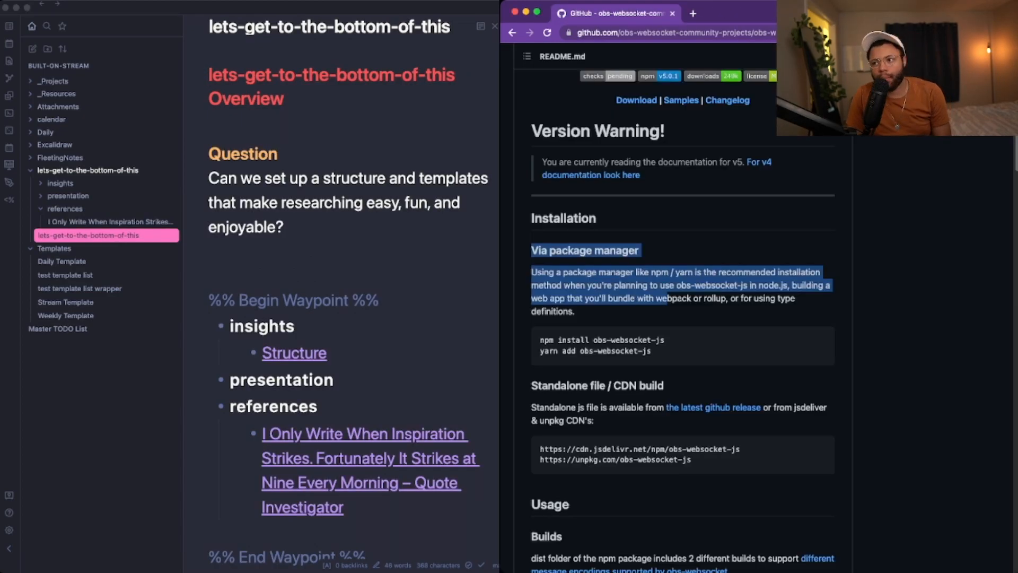
pyautogui.click(667, 299)
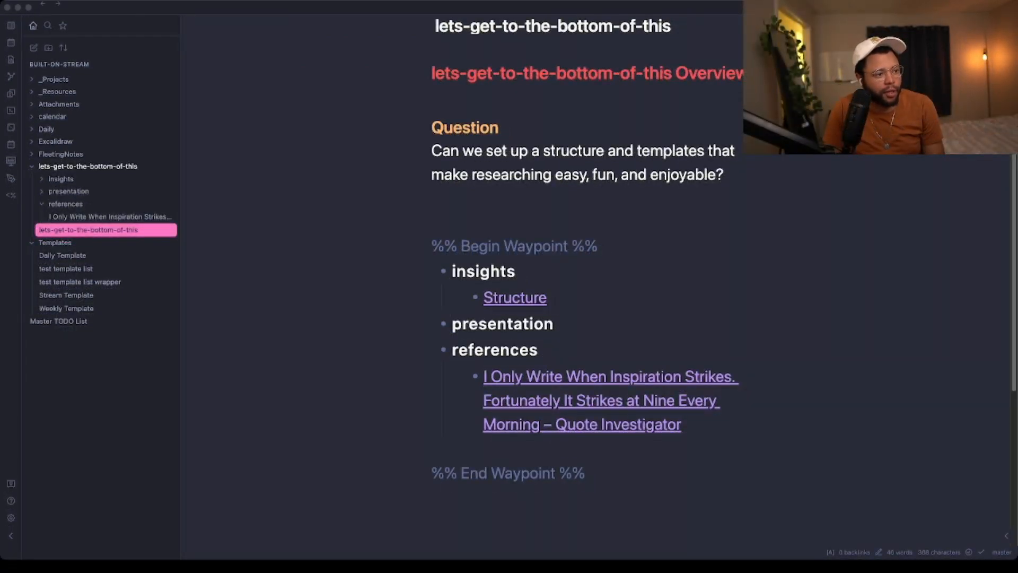
pyautogui.click(432, 73)
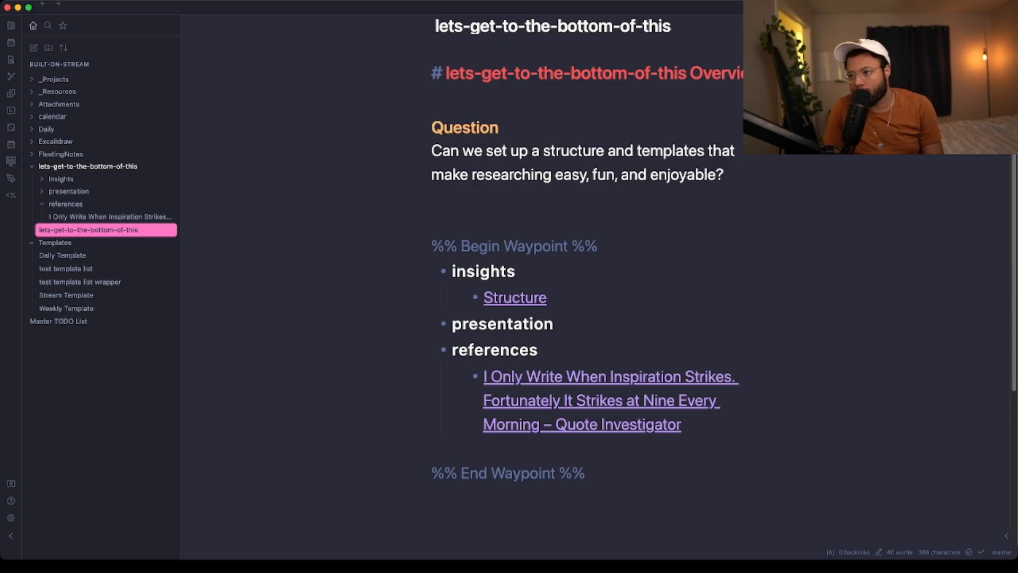
pyautogui.scroll(-1, 602, 371)
pyautogui.moveTo(603, 363)
pyautogui.moveTo(724, 175); pyautogui.dragTo(430, 150)
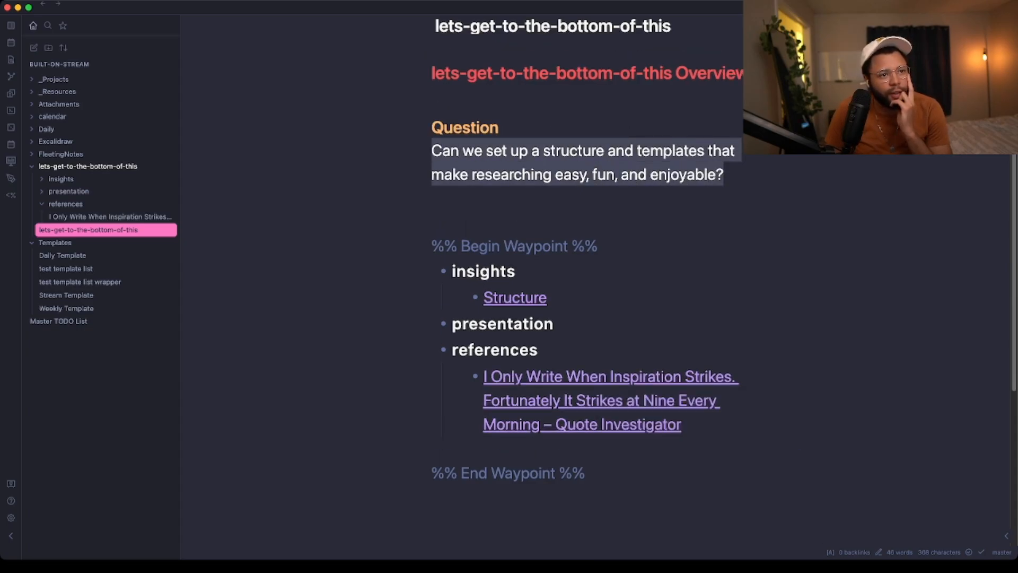
pyautogui.click(432, 198)
pyautogui.press('Return')
pyautogui.write('The')
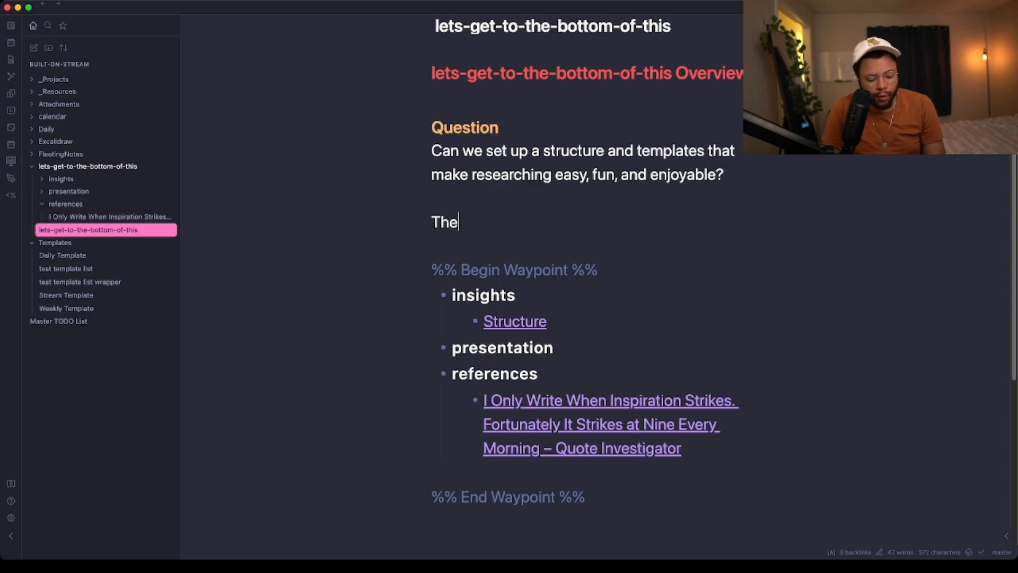
pyautogui.write(' desired output is a ~10 minute edutainment style video on a concept.')
pyautogui.moveTo(590, 222); pyautogui.dragTo(759, 221)
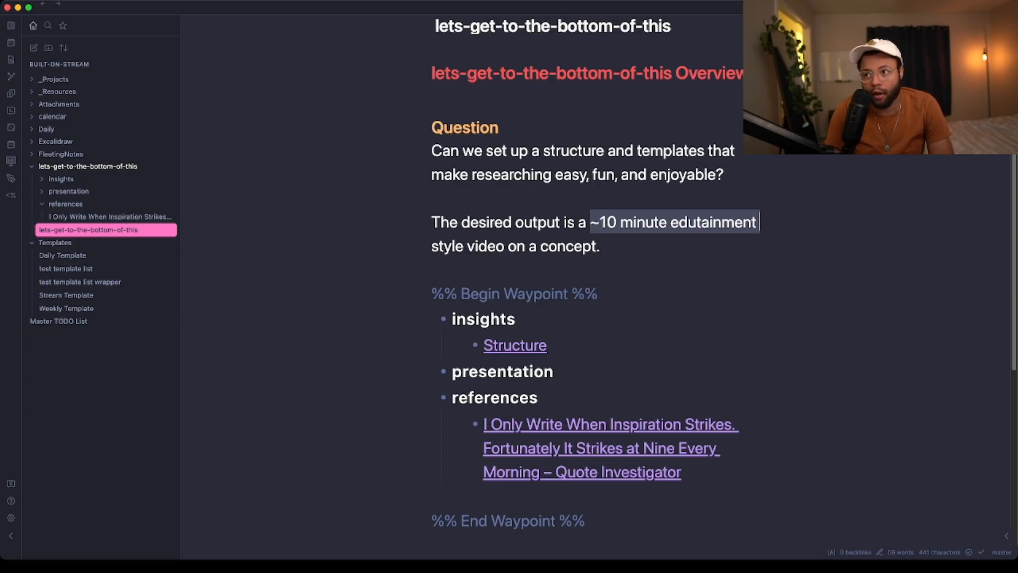
pyautogui.click(508, 245)
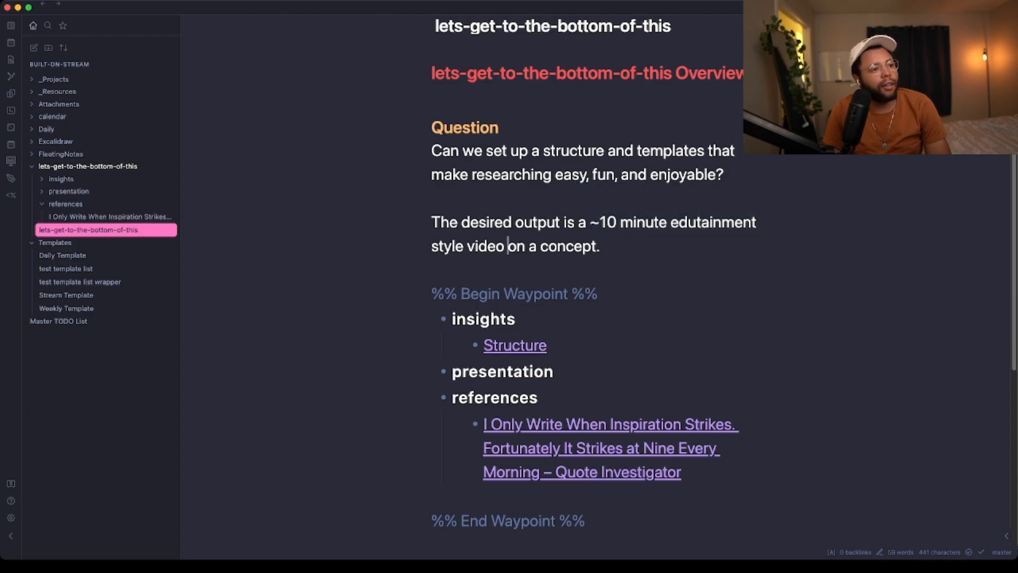
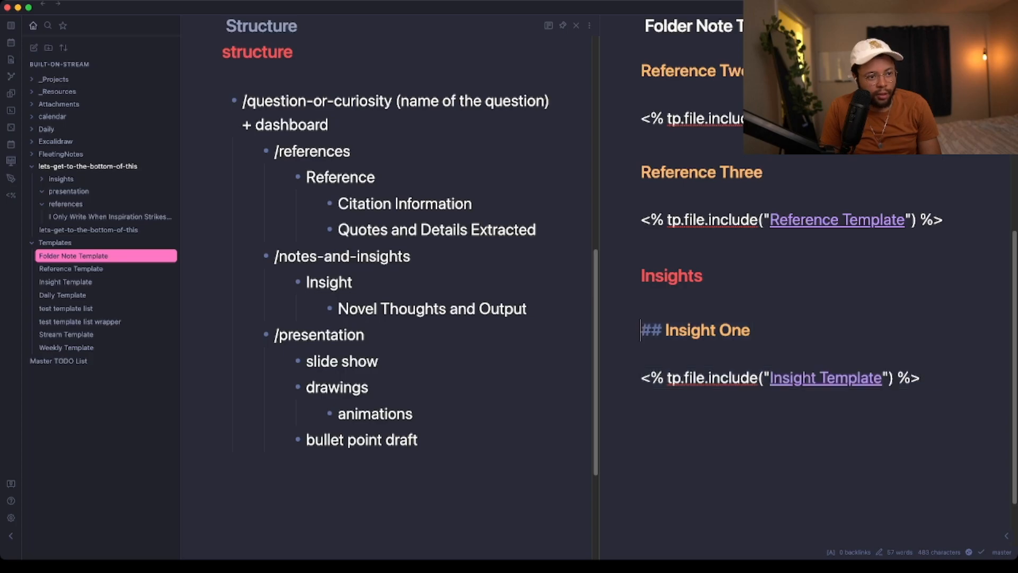
# Add "Insight Two" and "Insight Three" sections to the Folder Note Template, each including the Insight Template
pyautogui.write('## Insight One  <% tp.file.include("[[Insight Template]]") %>')
pyautogui.write('## Insight One  <% tp.file.include("[[Insight Template]]") %>')
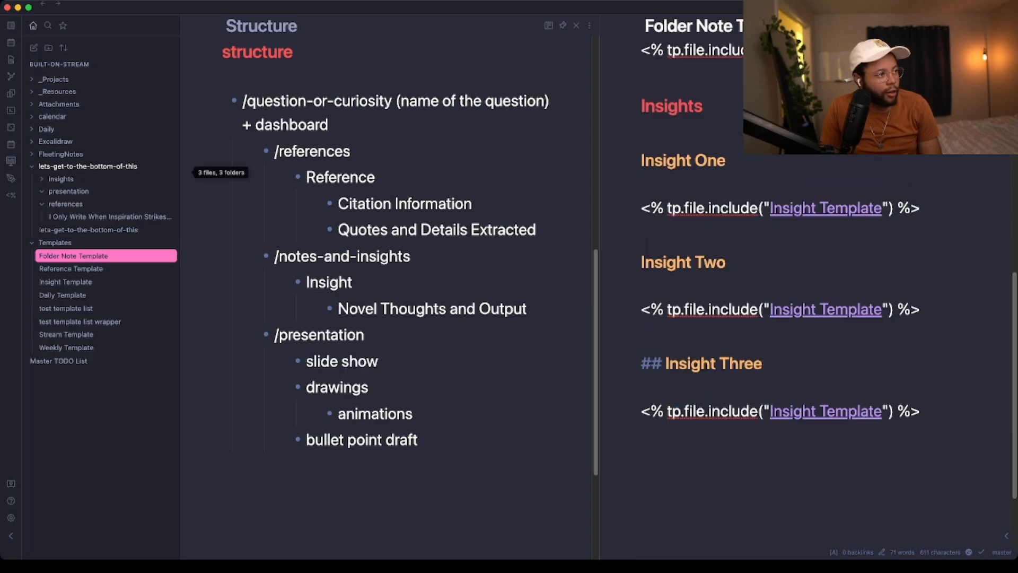
# Copy the question and desired-output text from the lets-get-to-the-bottom-of-this note into today's daily note under "Whats The Plan"
pyautogui.click(88, 166)
pyautogui.click(576, 26)
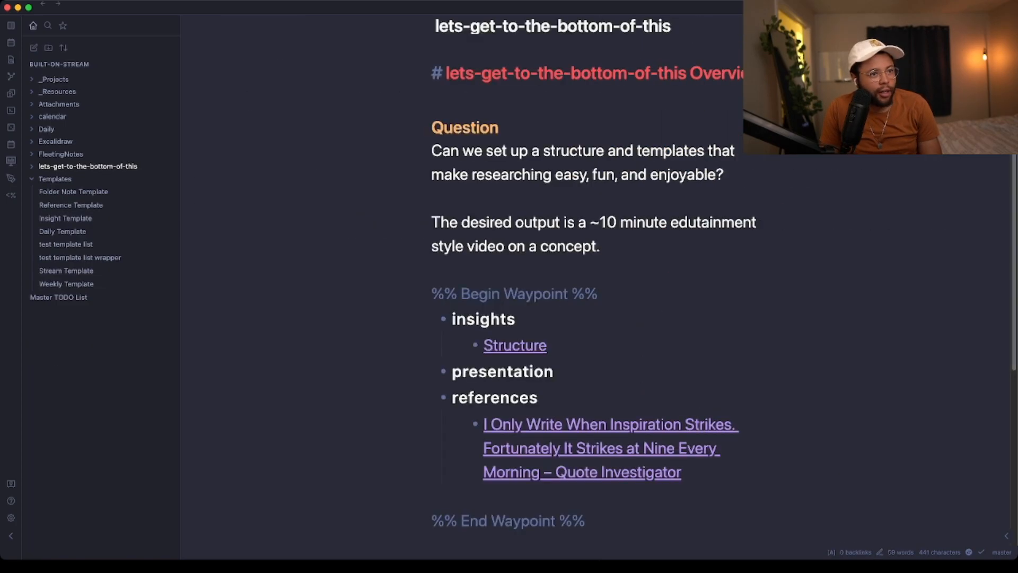
pyautogui.moveTo(602, 247); pyautogui.dragTo(432, 151)
pyautogui.press('super+c')
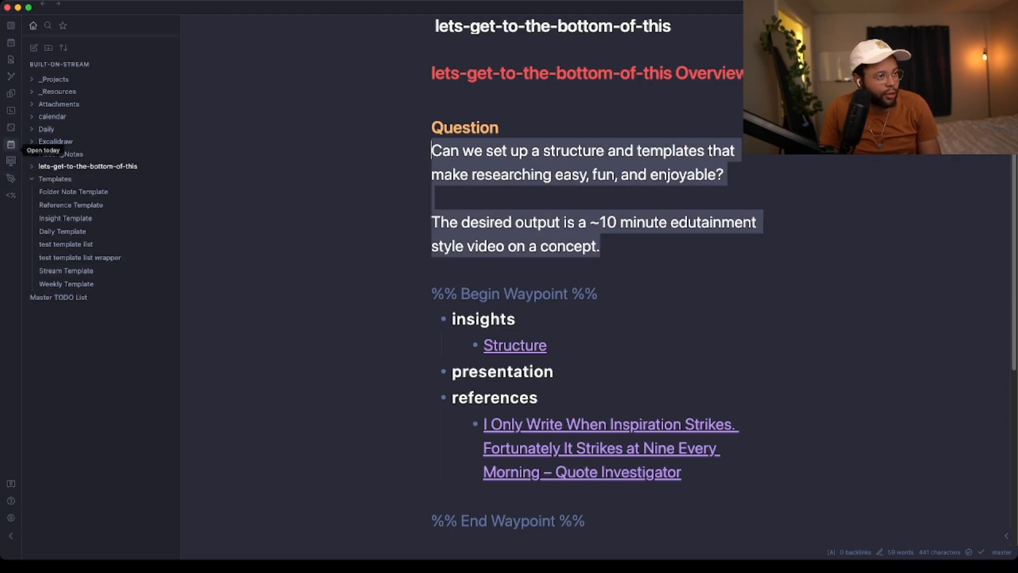
pyautogui.click(11, 144)
pyautogui.scroll(-20, 598, 296)
pyautogui.scroll(20, 598, 297)
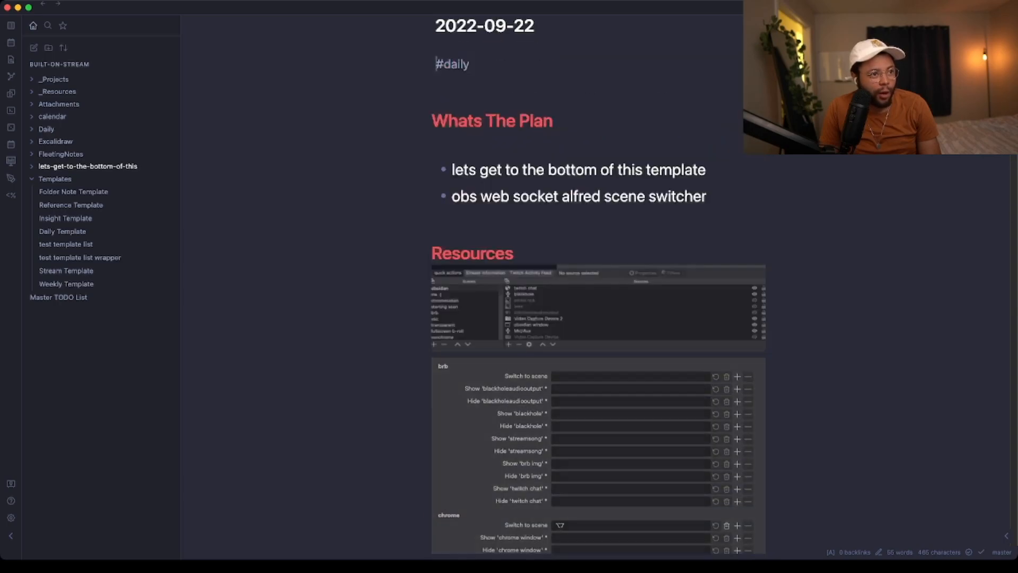
pyautogui.click(562, 121)
pyautogui.press('Return')
pyautogui.press('super+v')
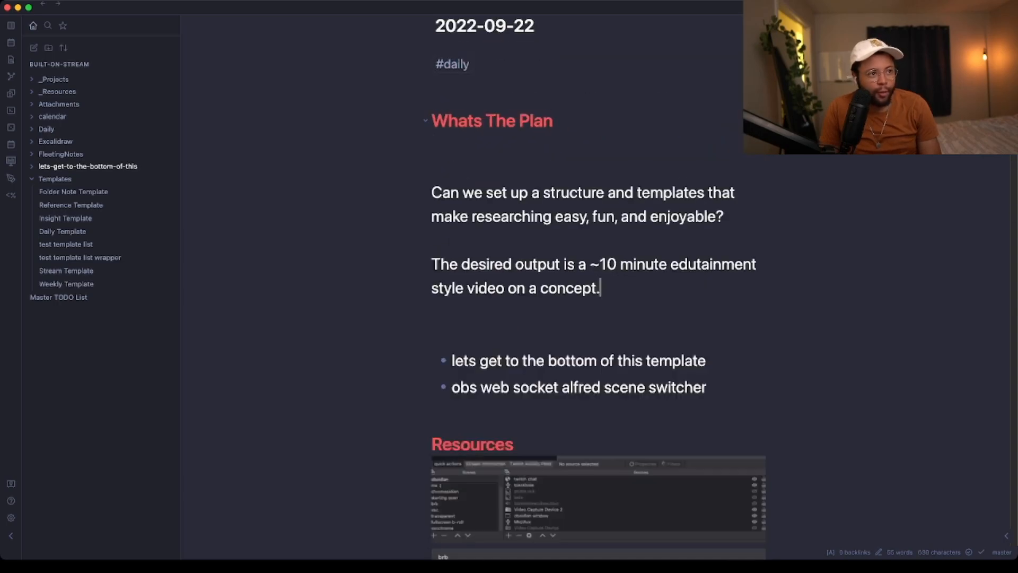
# Return to the lets-get-to-the-bottom-of-this note and delete everything from the Question heading to the end of the note
pyautogui.press('super+alt+Left')
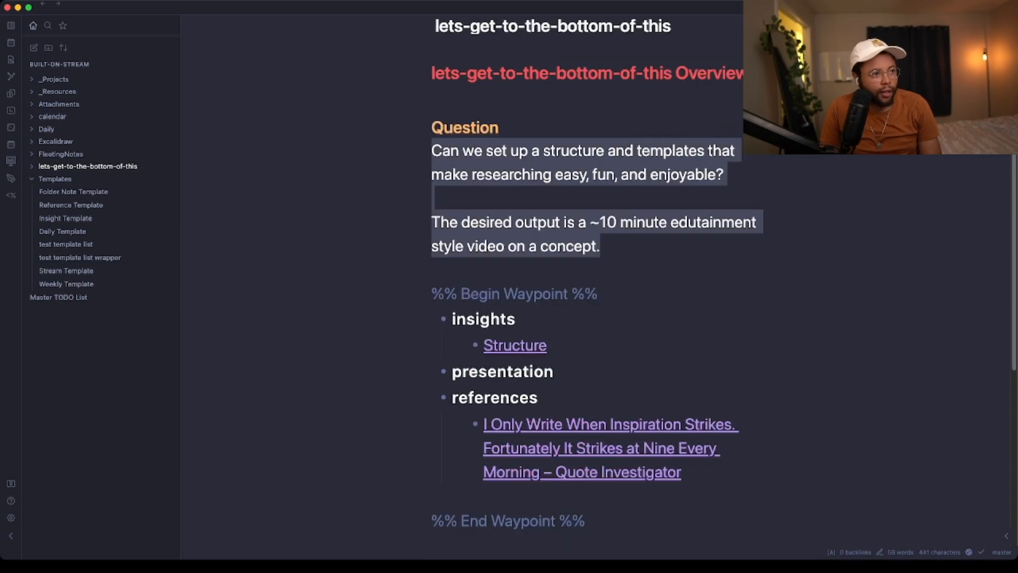
pyautogui.click(445, 127)
pyautogui.press('super+a')
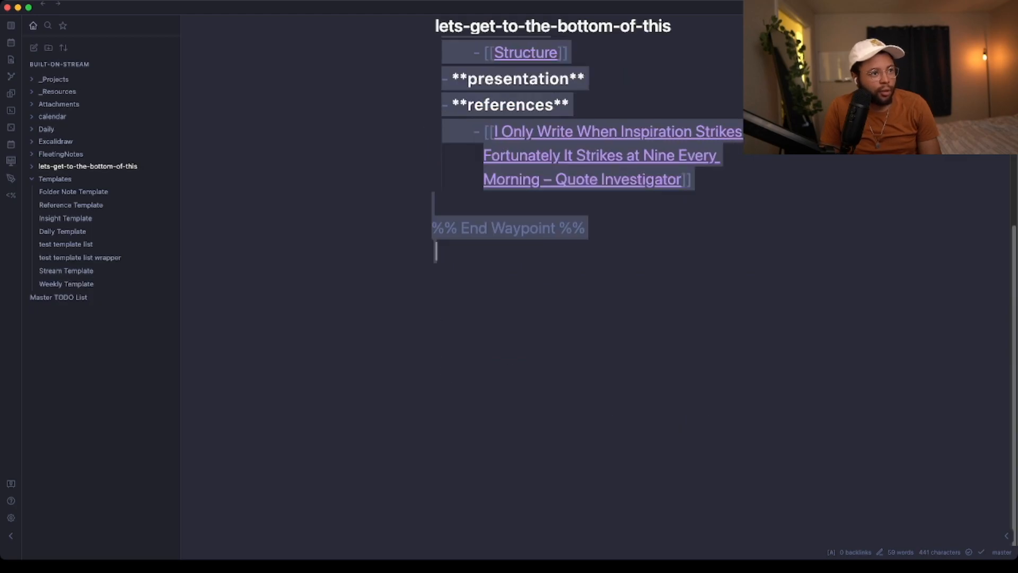
pyautogui.press('BackSpace')
pyautogui.press('super+p')
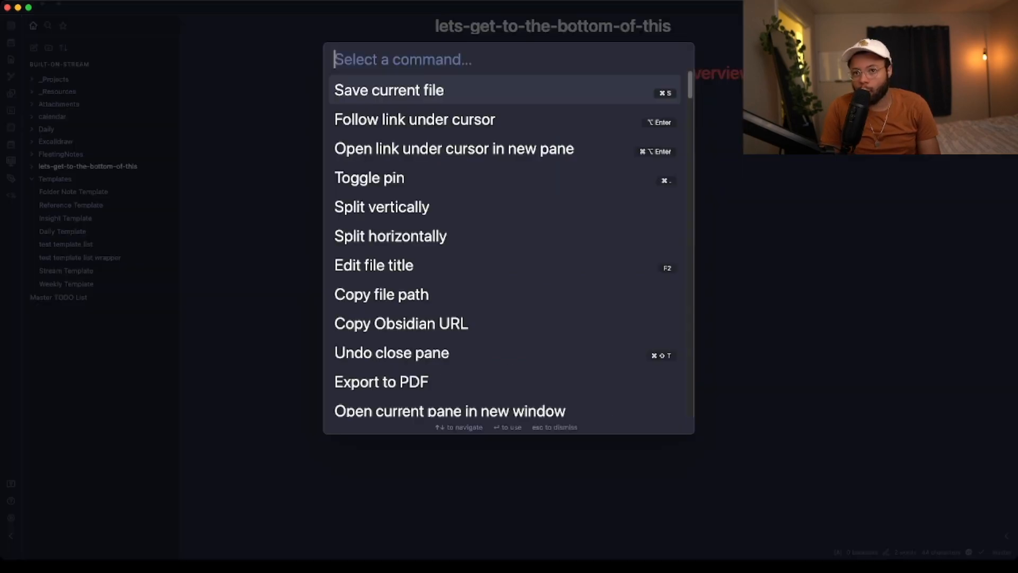
pyautogui.write('tem')
pyautogui.press('Escape')
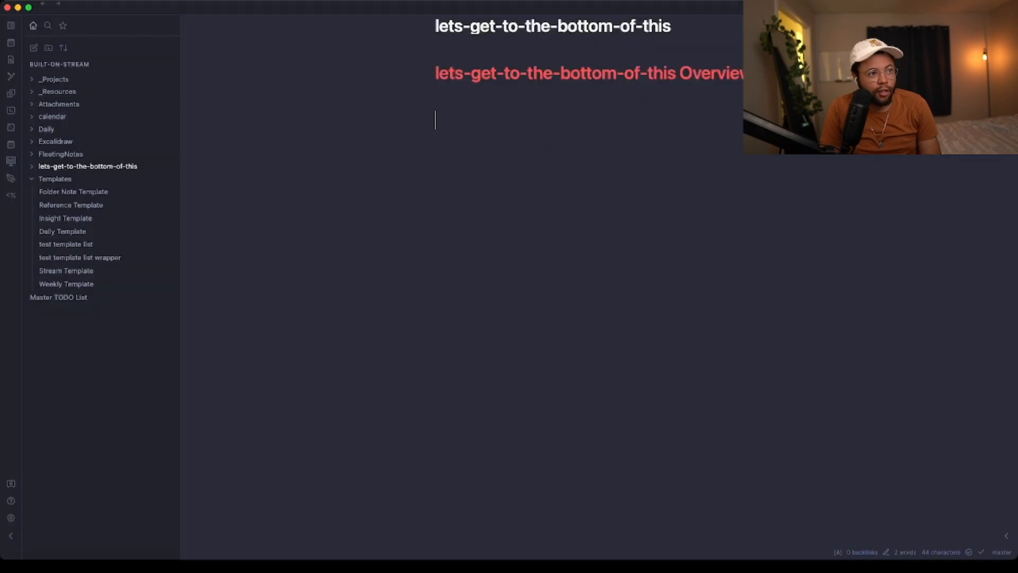
# Insert the Folder Note Template below the Overview heading of the emptied lets-get-to-the-bottom-of-this note
pyautogui.press('super+p')
pyautogui.write('temp')
pyautogui.press('Down')
pyautogui.press('Down')
pyautogui.press('Down')
pyautogui.press('Return')
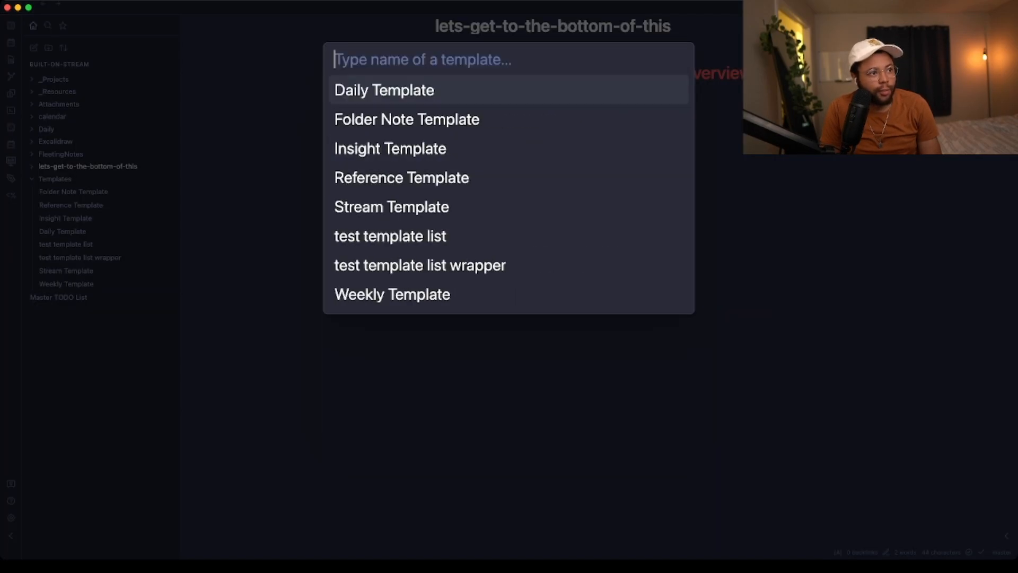
pyautogui.press('Down')
pyautogui.press('Down')
pyautogui.press('Up')
pyautogui.press('Return')
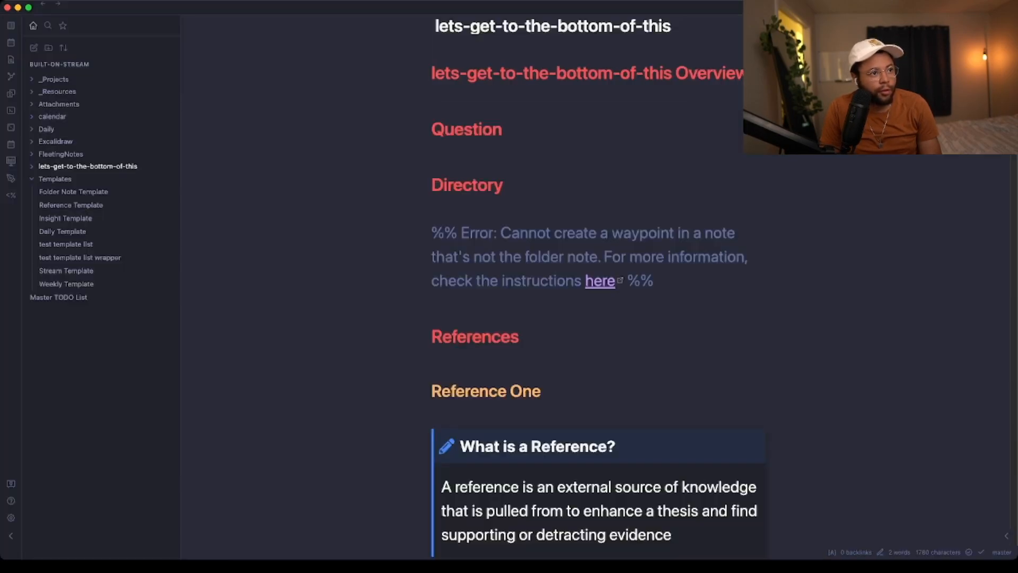
# Review the inserted sections through Insight Three, then undo both the template insertion and the deletion of the note's content
pyautogui.click(431, 208)
pyautogui.click(505, 256)
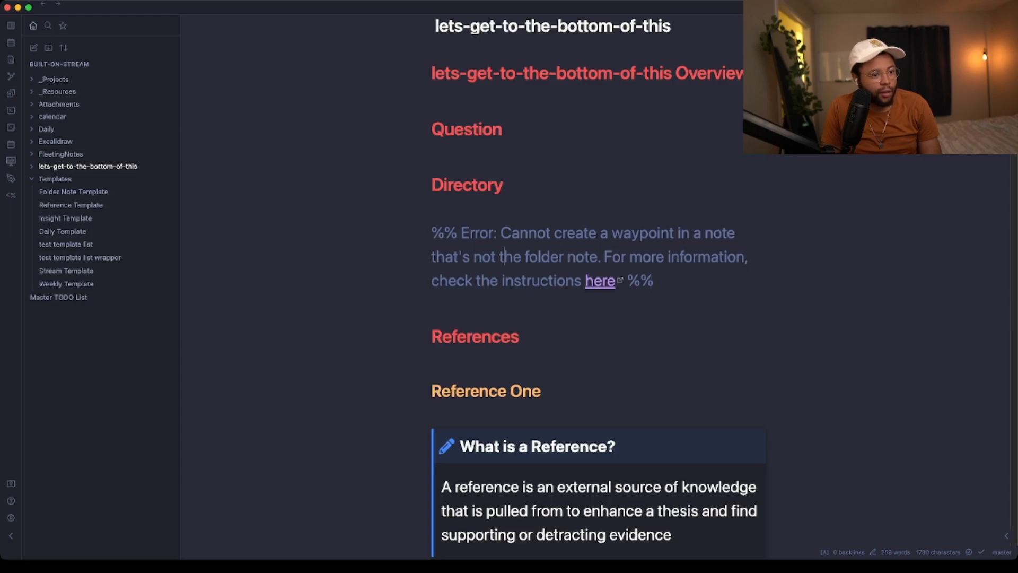
pyautogui.scroll(-20, 505, 256)
pyautogui.scroll(-10, 598, 286)
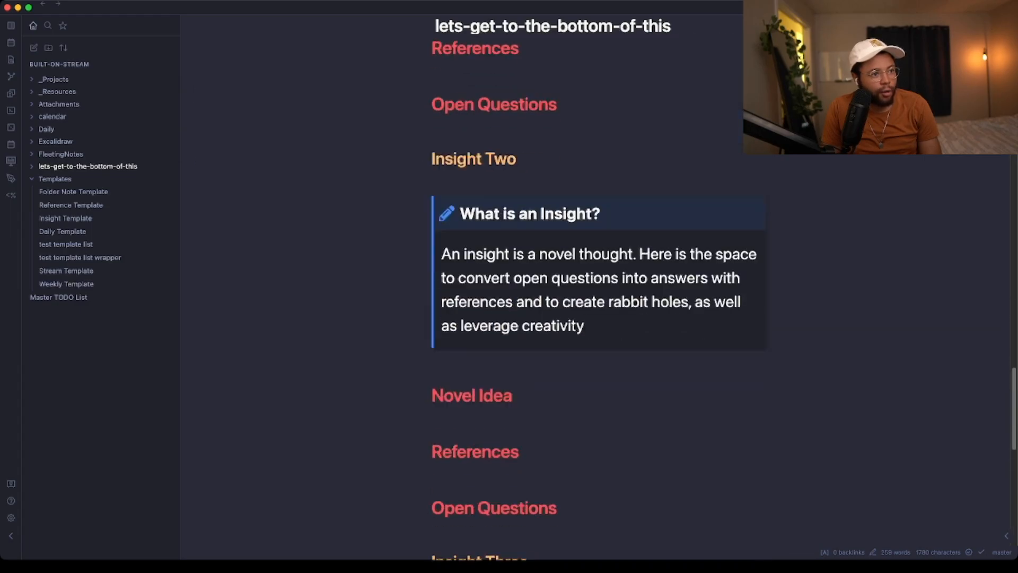
pyautogui.scroll(-9, 598, 287)
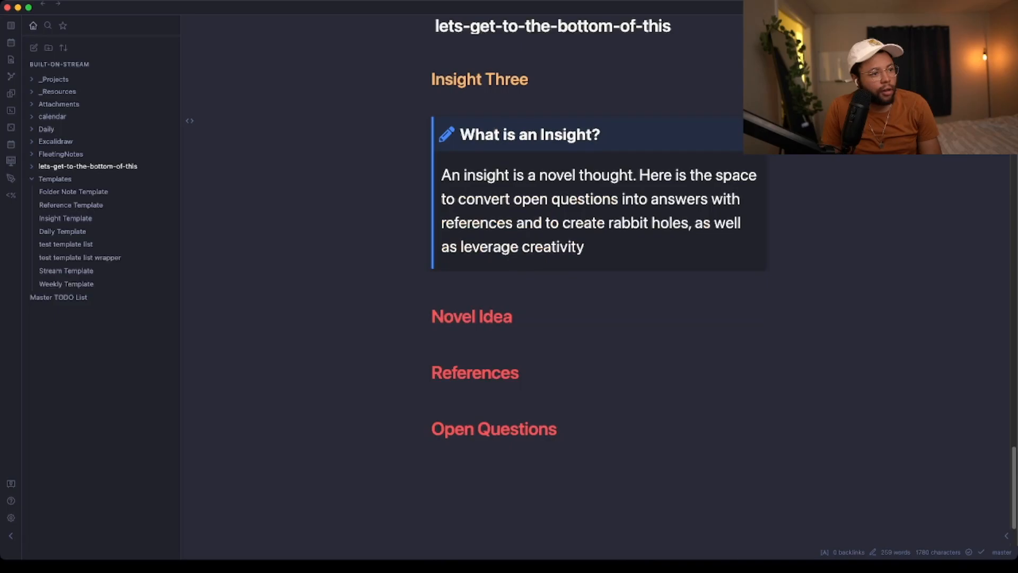
pyautogui.scroll(20, 598, 286)
pyautogui.scroll(8, 598, 287)
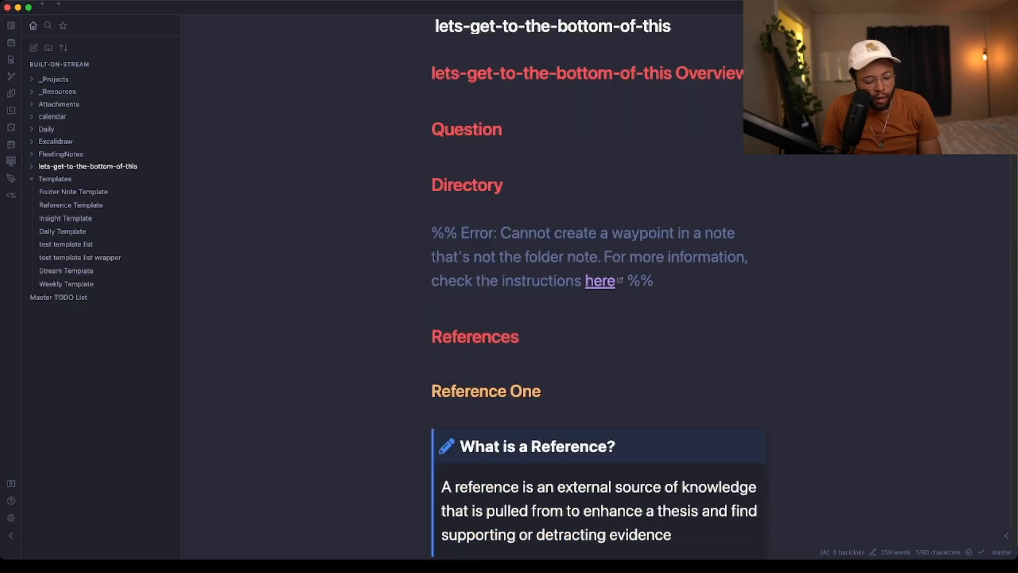
pyautogui.press('super+z')
pyautogui.press('super+z')
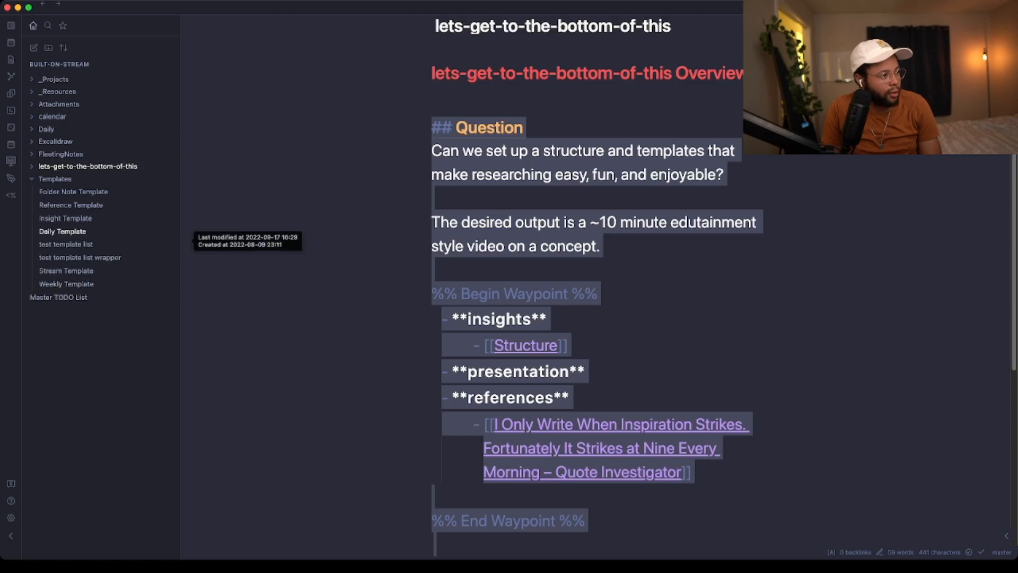
# In the Folder Note Template, replace the waypoint error text under Directory with "% Waypoint %"
pyautogui.click(73, 192)
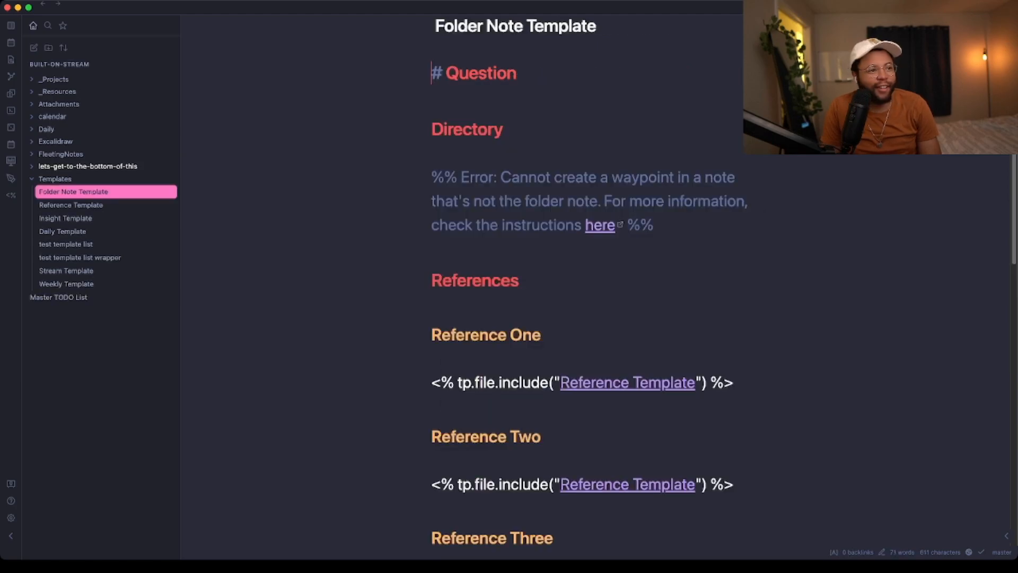
pyautogui.click(655, 224)
pyautogui.tripleClick(641, 224)
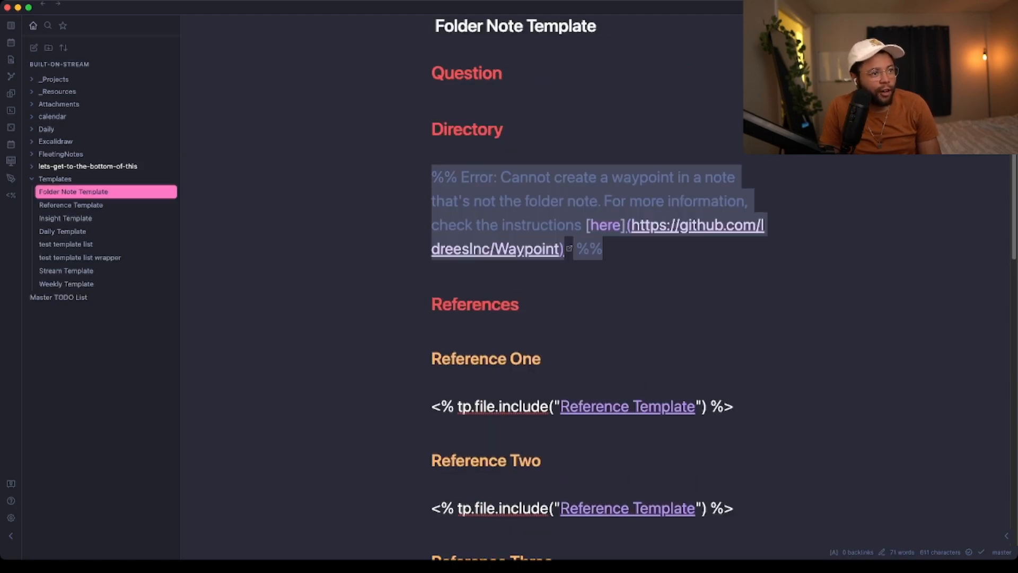
pyautogui.press('BackSpace')
pyautogui.write('% Waypoint %')
# Add an ad-warning block under the Directory heading of the Folder Note Template reading "Add a pervent sign to either side of 'Waypoint'"
pyautogui.press('Up')
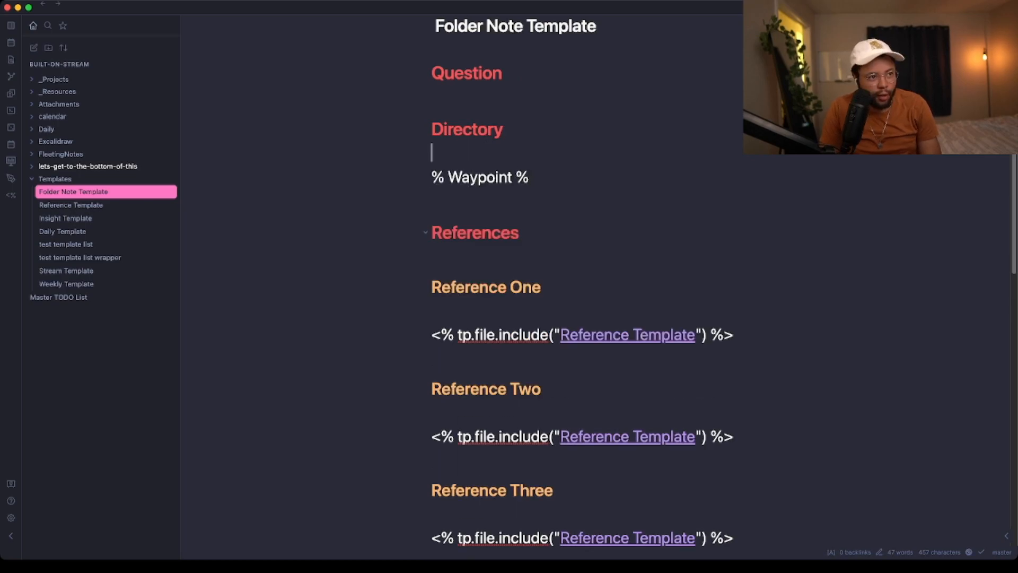
pyautogui.press('Return')
pyautogui.write('```a')
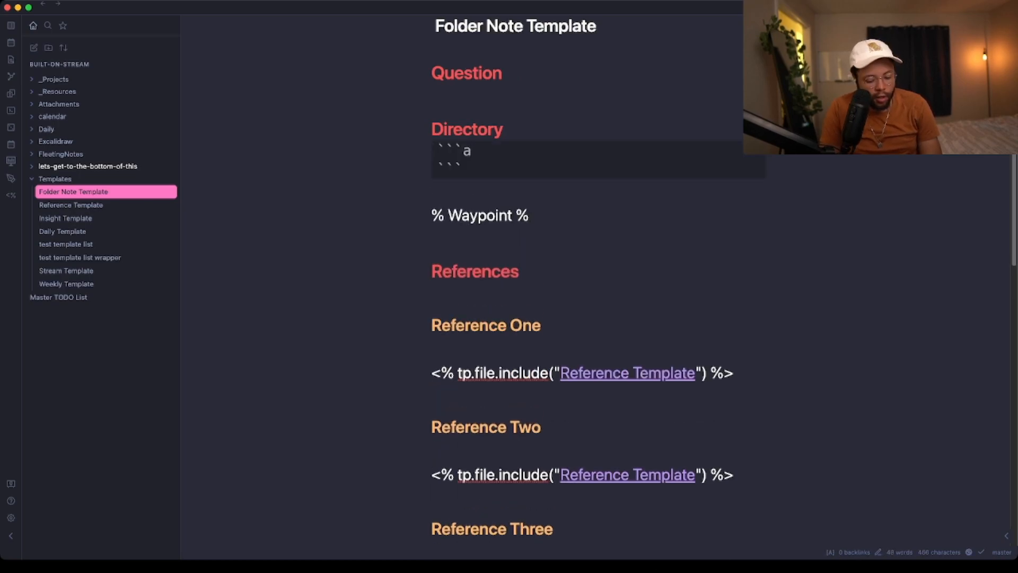
pyautogui.write('d-warn')
pyautogui.press('Return')
pyautogui.write('A')
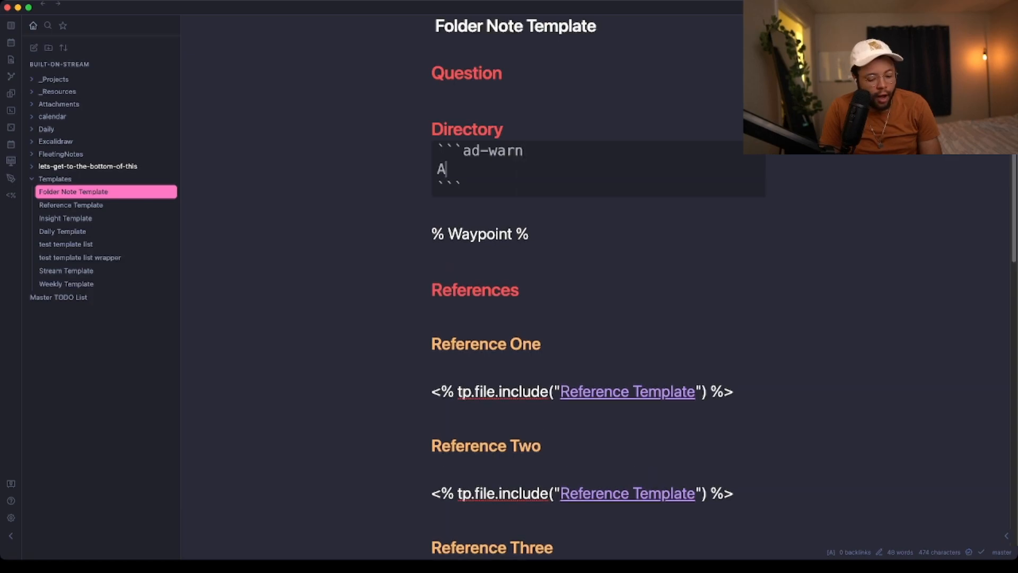
pyautogui.write('dd a pervent ')
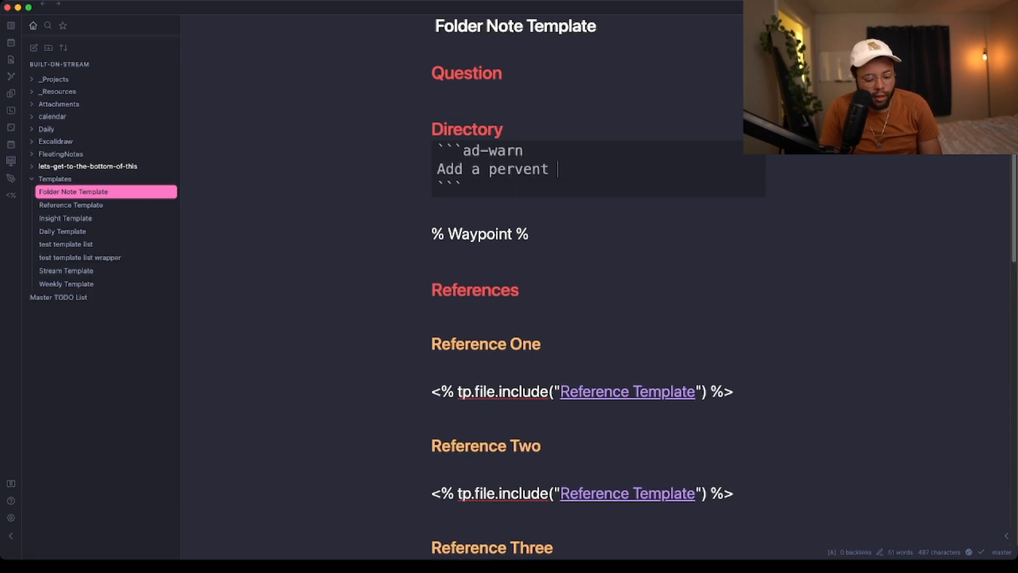
pyautogui.write("sign to eigher side of 'W")
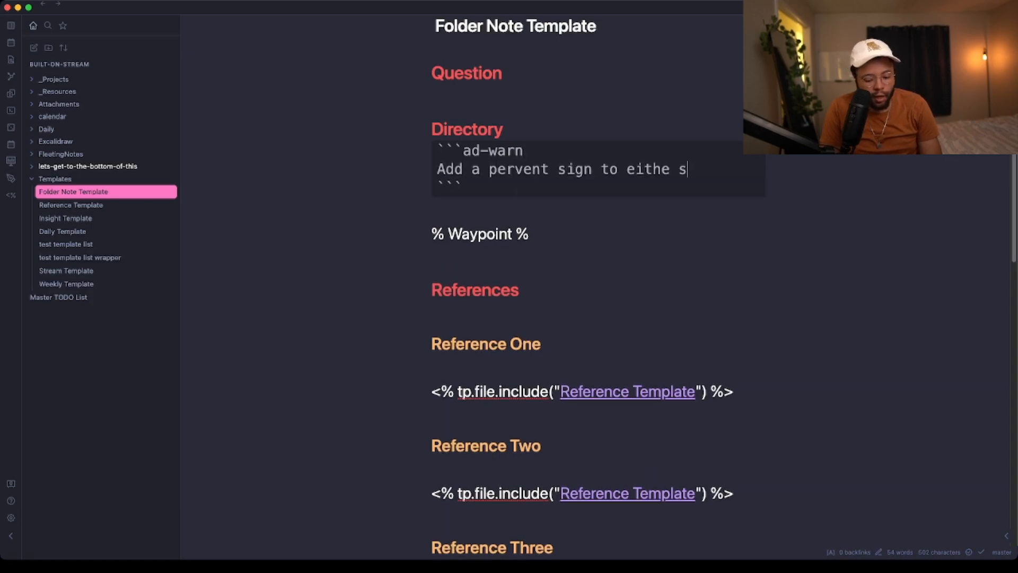
pyautogui.write('aypoint')
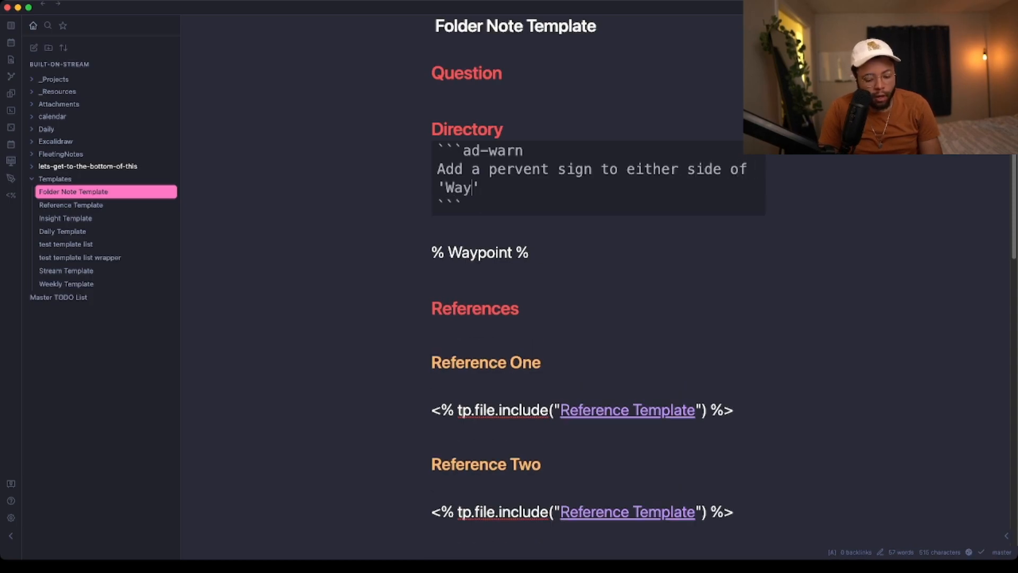
pyautogui.press('Up')
pyautogui.press('Up')
pyautogui.press('End')
pyautogui.write('ing')
pyautogui.click(431, 276)
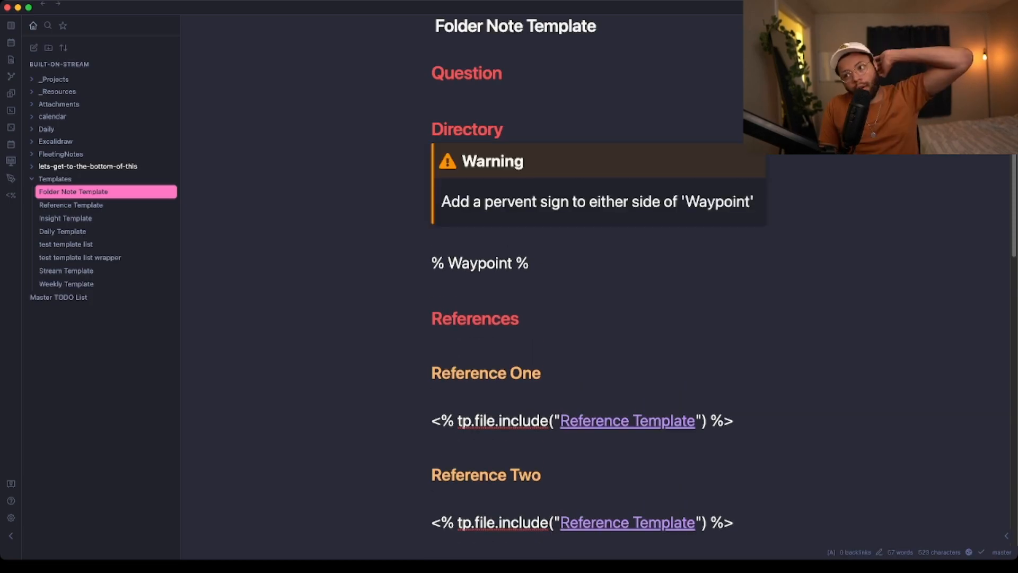
# Clear the entire lets-get-to-the-bottom-of-this note and insert the Folder Note Template in its place
pyautogui.click(87, 166)
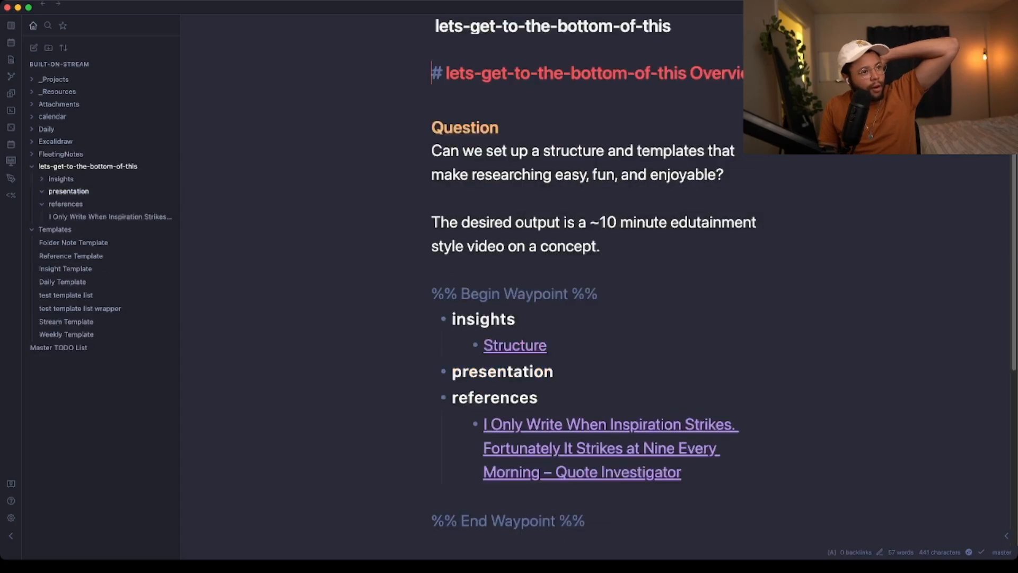
pyautogui.click(598, 294)
pyautogui.press('super+a')
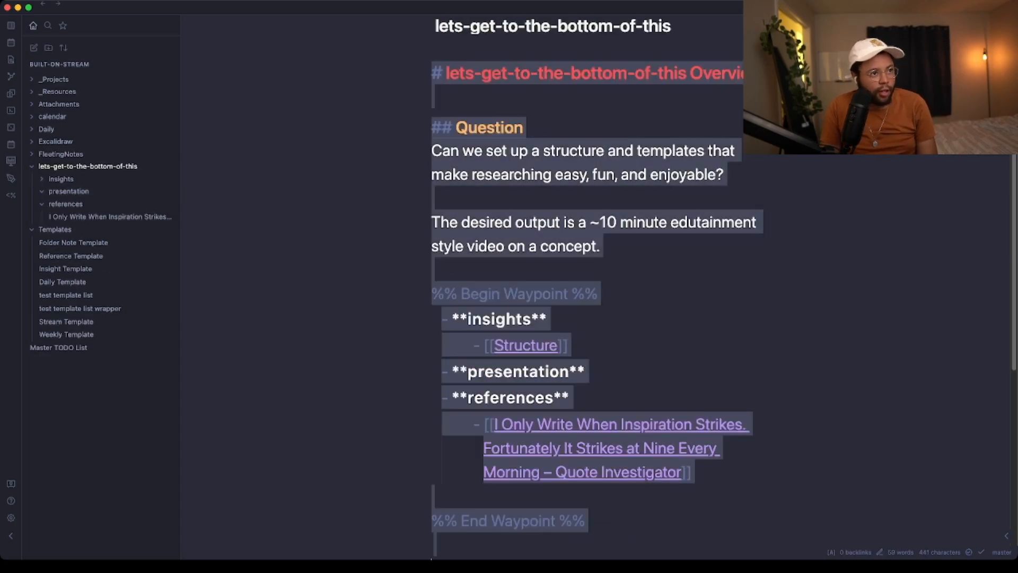
pyautogui.press('BackSpace')
pyautogui.press('super+p')
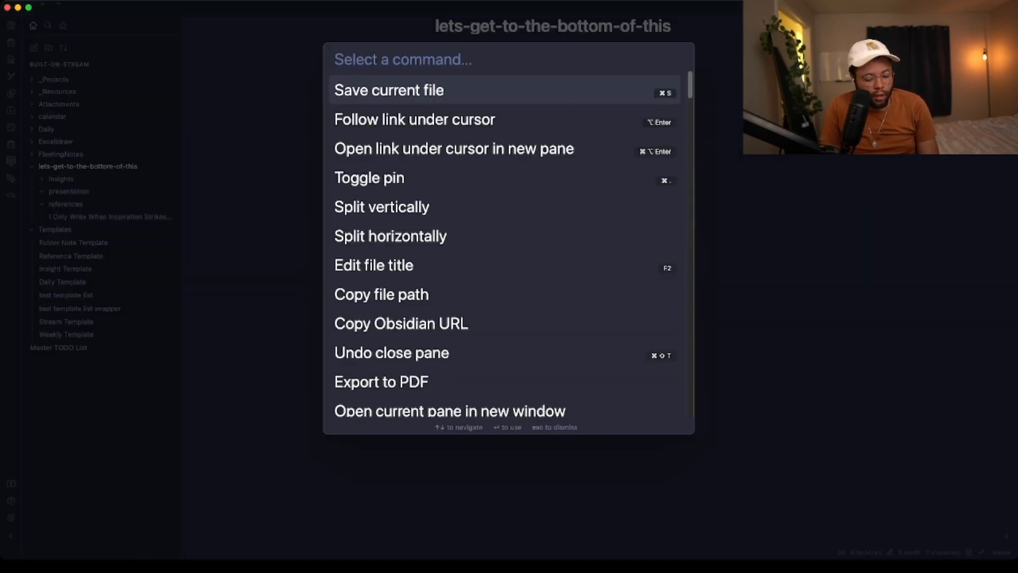
pyautogui.write('temp')
pyautogui.press('Return')
pyautogui.press('Up')
pyautogui.press('Return')
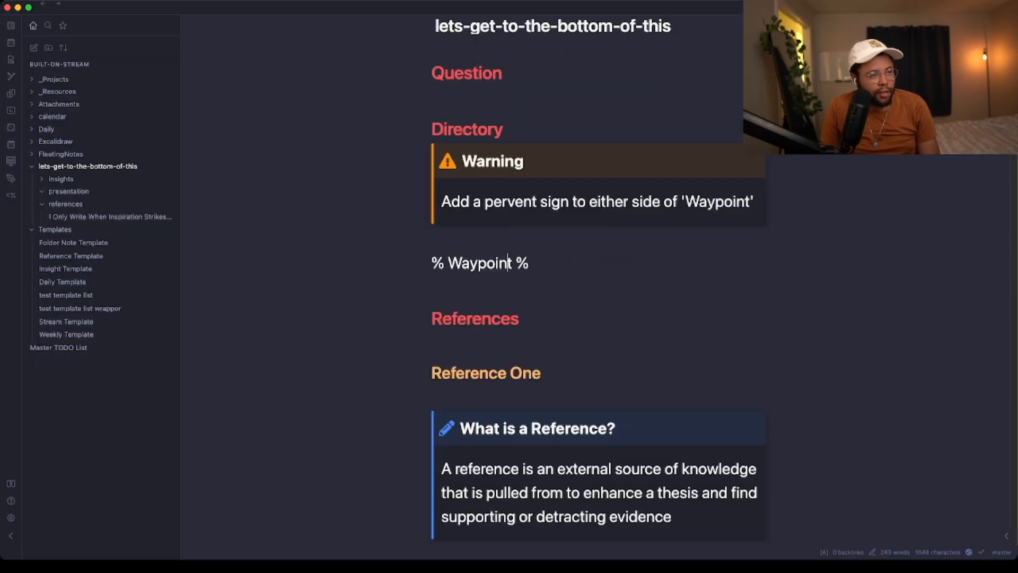
# Add the missing percent signs around Waypoint under Directory so the marker reads "%% Waypoint %%"
pyautogui.click(432, 97)
pyautogui.click(445, 263)
pyautogui.write('%')
pyautogui.press('Right')
pyautogui.press('Right')
pyautogui.press('Right')
pyautogui.press('Right')
pyautogui.press('Right')
pyautogui.press('Right')
pyautogui.press('Right')
pyautogui.press('Right')
pyautogui.press('Right')
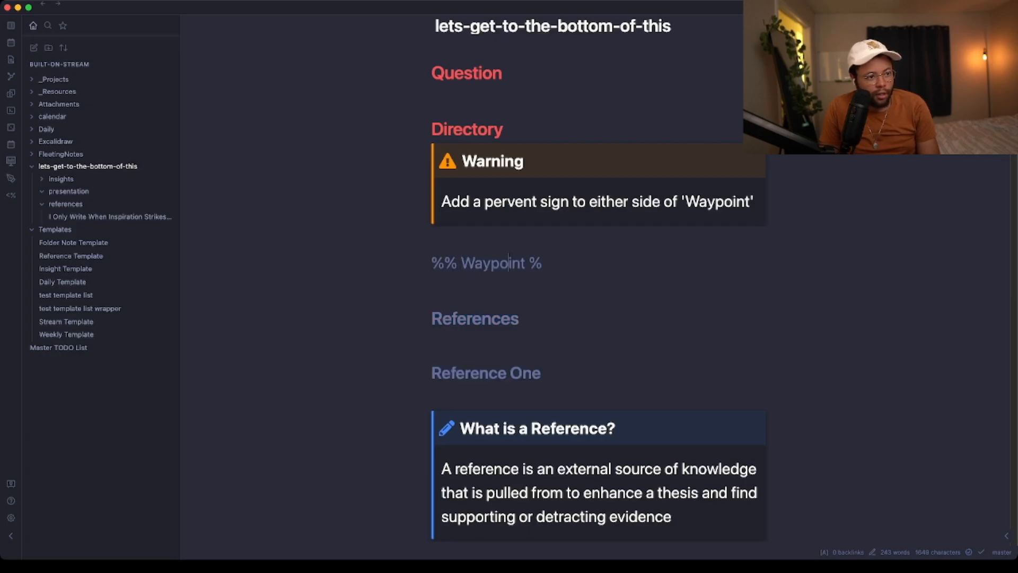
pyautogui.write('%')
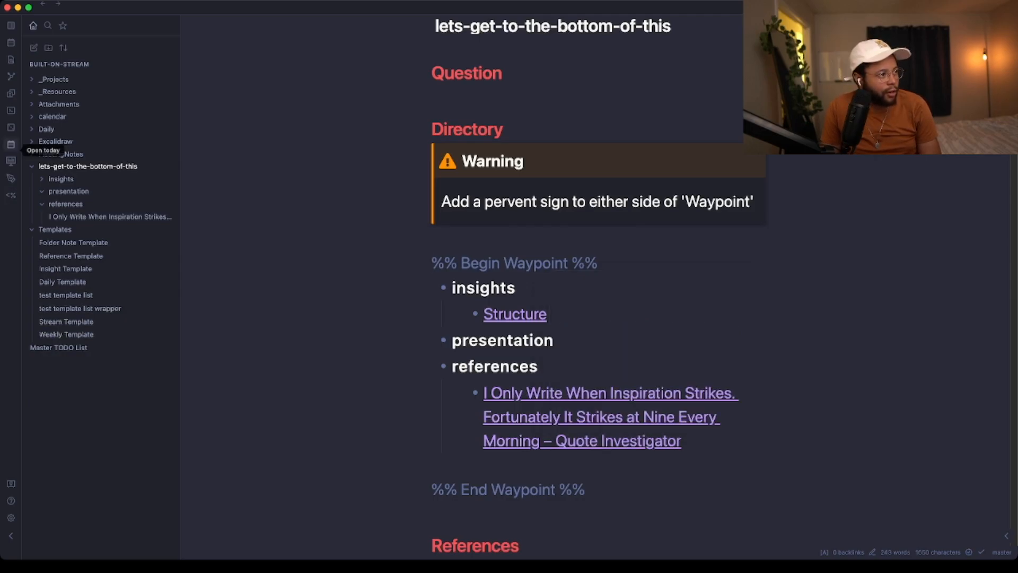
# Cut the two research question paragraphs from today's daily note and remove the leftover blank lines
pyautogui.click(10, 144)
pyautogui.moveTo(600, 288); pyautogui.dragTo(432, 192)
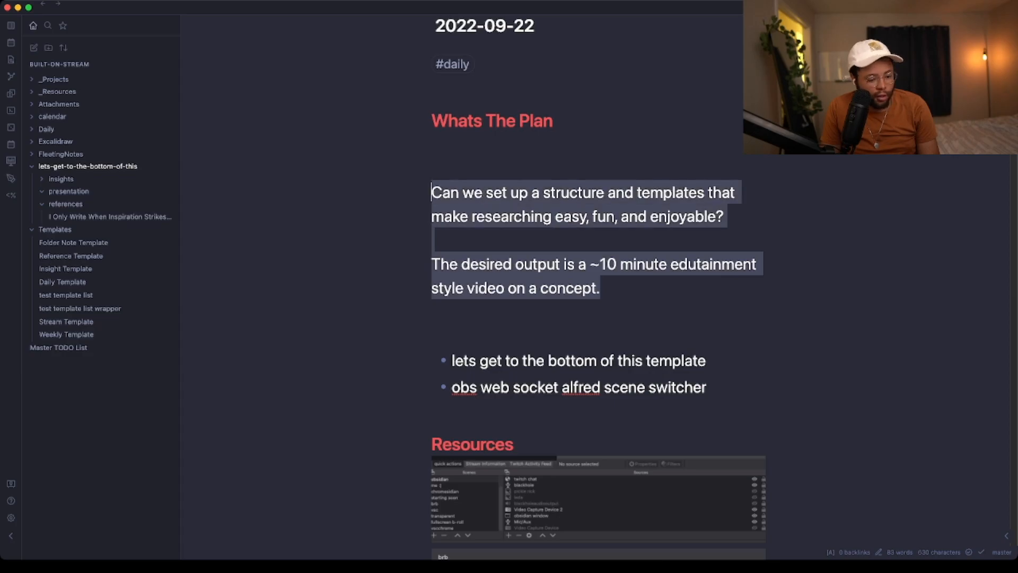
pyautogui.press('super+x')
pyautogui.press('BackSpace')
pyautogui.press('BackSpace')
pyautogui.press('Delete')
pyautogui.press('Delete')
pyautogui.press('alt+super+Left')
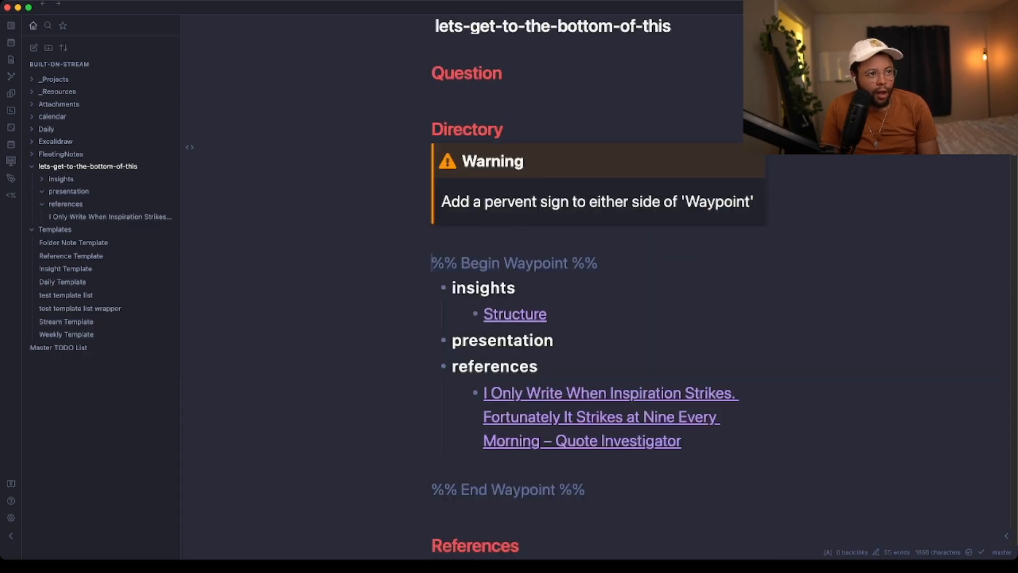
# Paste the cut research question paragraphs beneath the Question heading of the lets-get-to-the-bottom-of-this note
pyautogui.click(510, 74)
pyautogui.press('Return')
pyautogui.press('Return')
pyautogui.press('super+v')
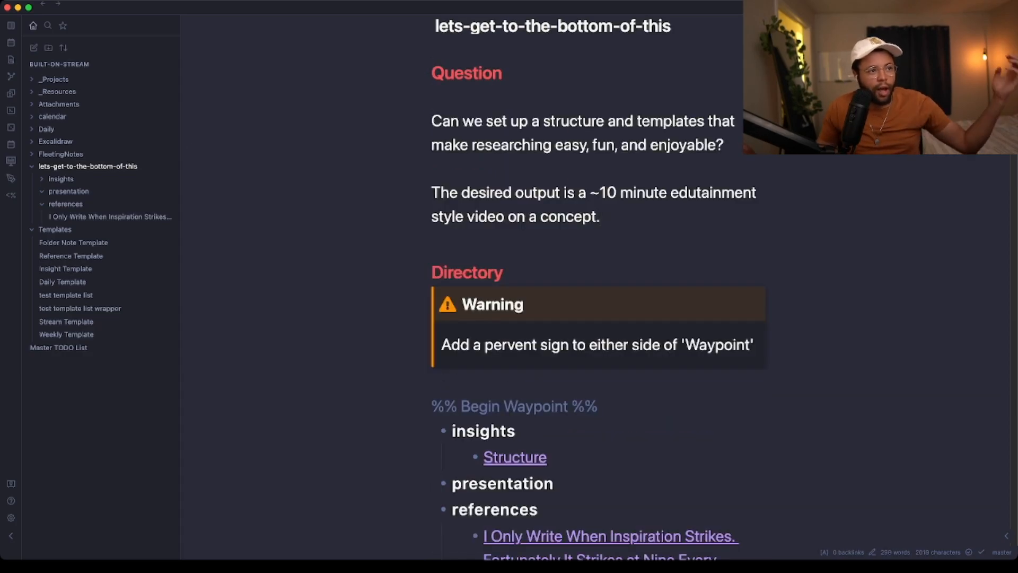
# Paste the link to Templater GitHub issue #270 beneath the Source heading of Reference One
pyautogui.scroll(-6, 598, 318)
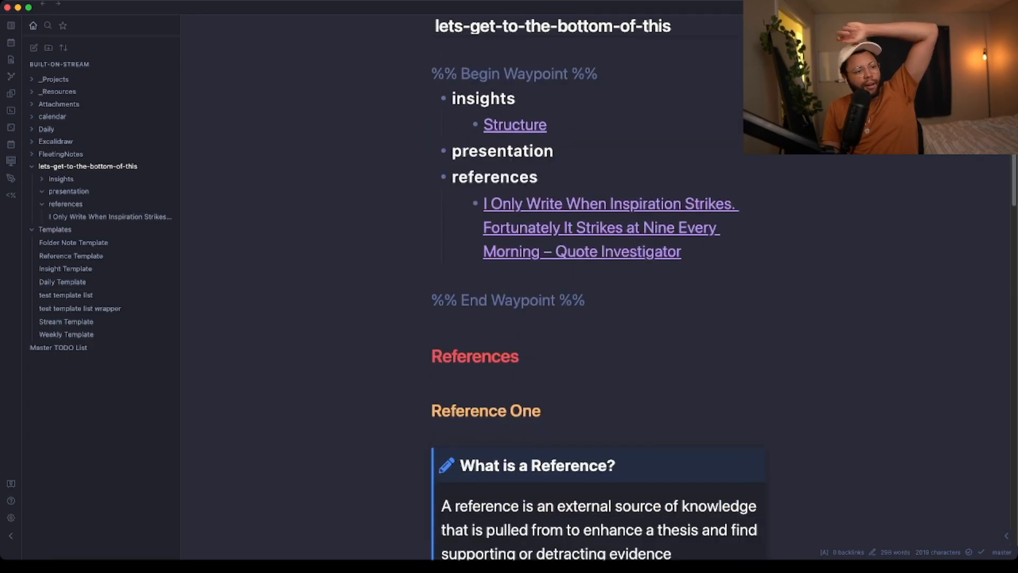
pyautogui.scroll(-2, 483, 307)
pyautogui.click(483, 256)
pyautogui.click(432, 311)
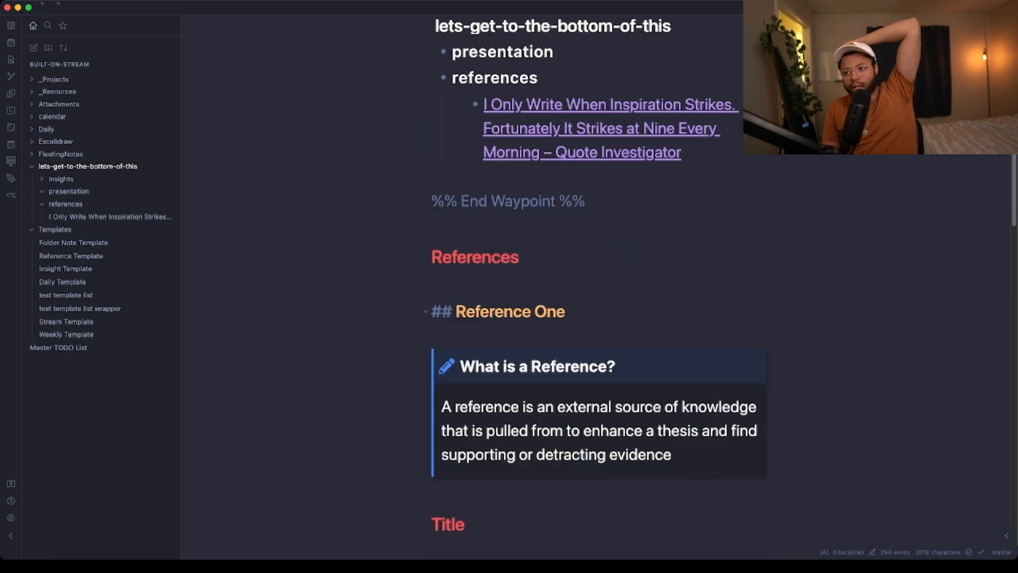
pyautogui.scroll(-5, 189, 523)
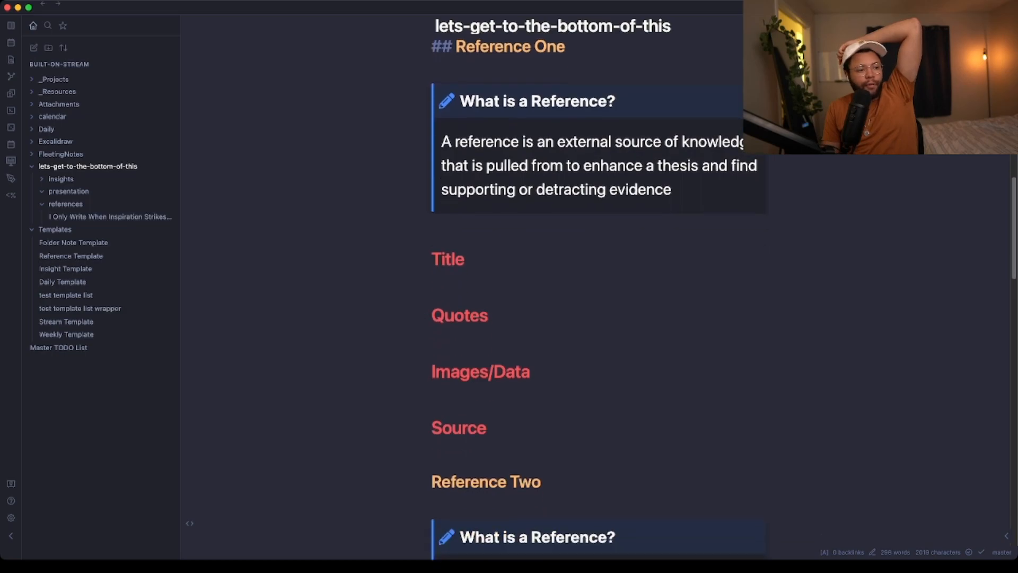
pyautogui.press('super+Tab')
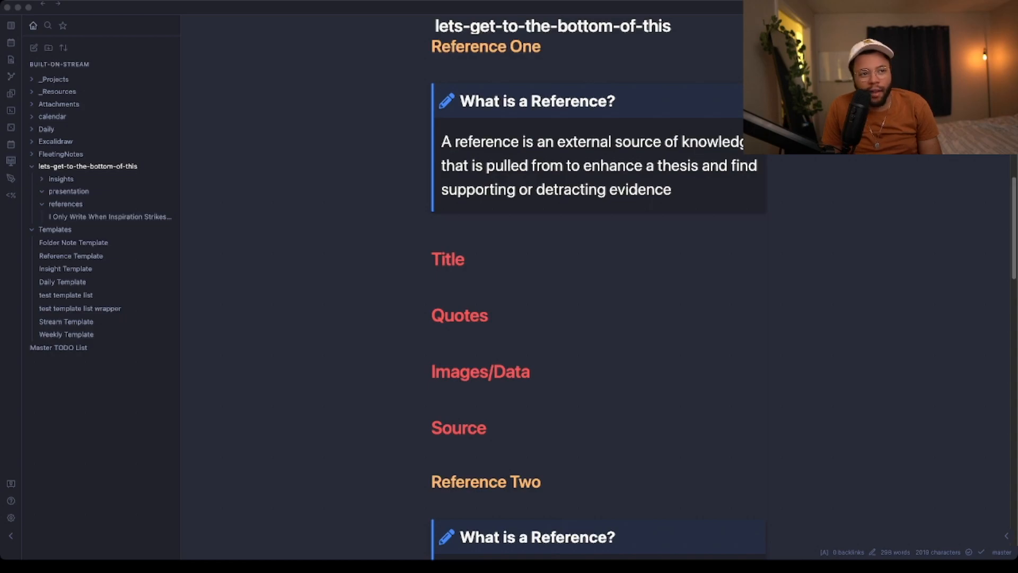
pyautogui.press('super+Tab')
pyautogui.click(432, 315)
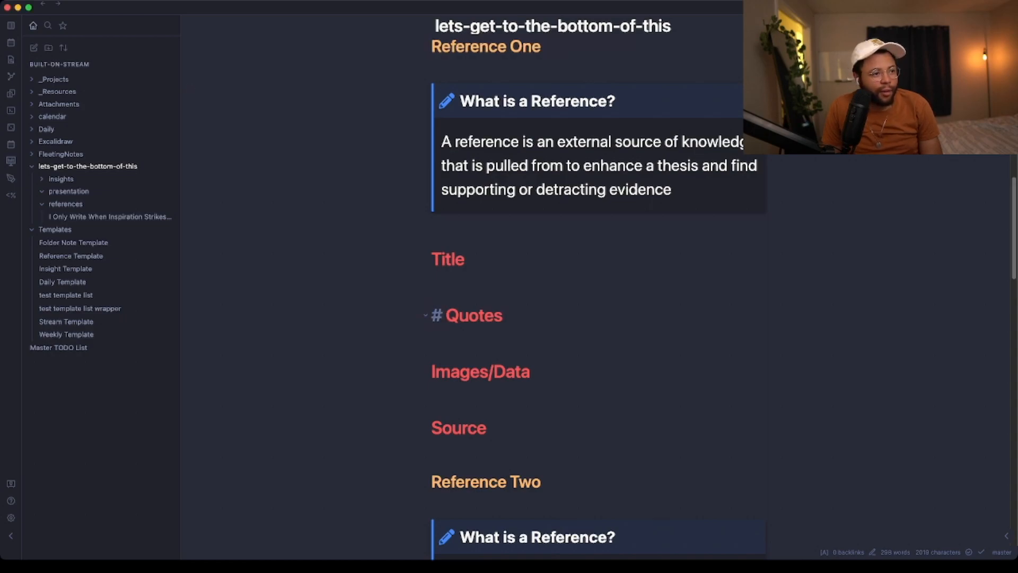
pyautogui.click(432, 283)
pyautogui.click(502, 427)
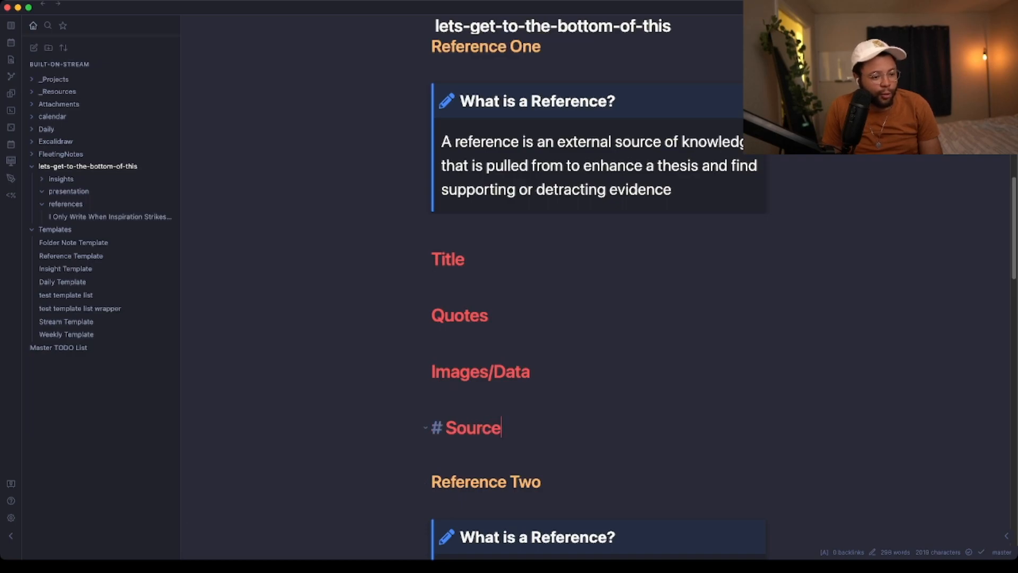
pyautogui.press('Return')
pyautogui.press('Return')
pyautogui.press('super+v')
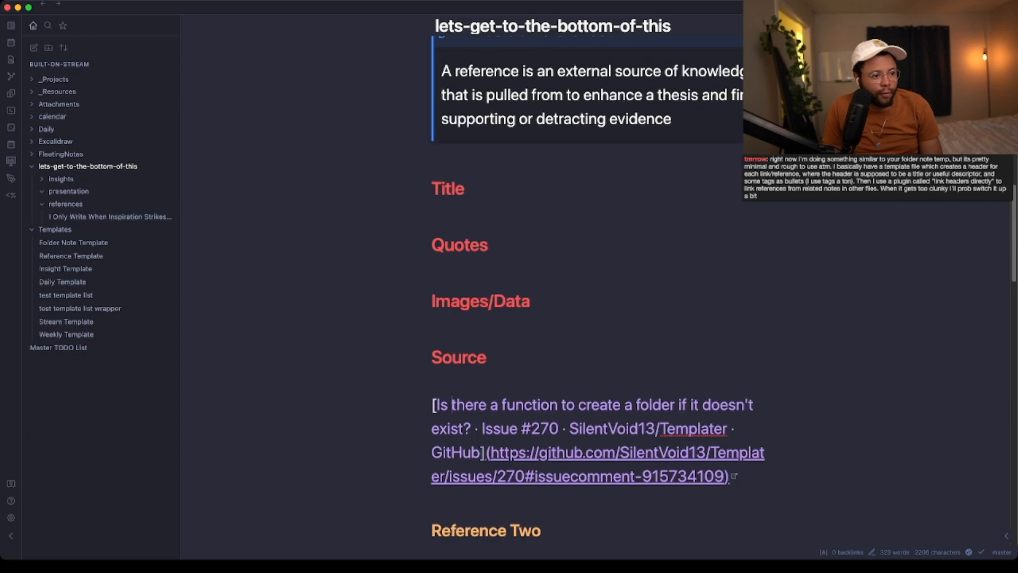
# Copy "Is there a function to create a folder if it doesn't exist?" from the source link and paste it beneath Reference One's Title heading
pyautogui.moveTo(436, 405); pyautogui.dragTo(471, 428)
pyautogui.click(480, 189)
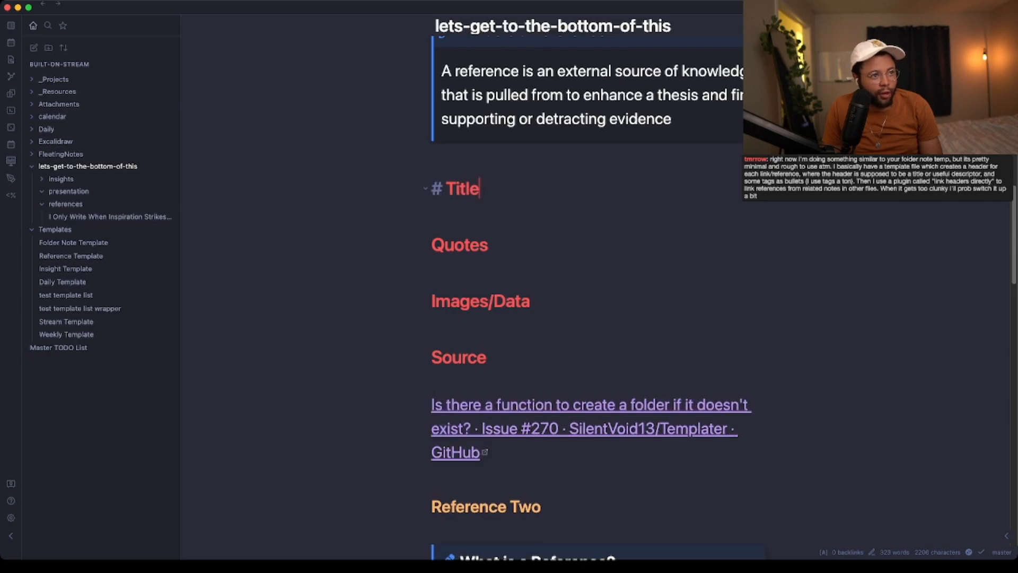
pyautogui.scroll(3, 480, 189)
pyautogui.press('Return')
pyautogui.press('Return')
pyautogui.press('super+v')
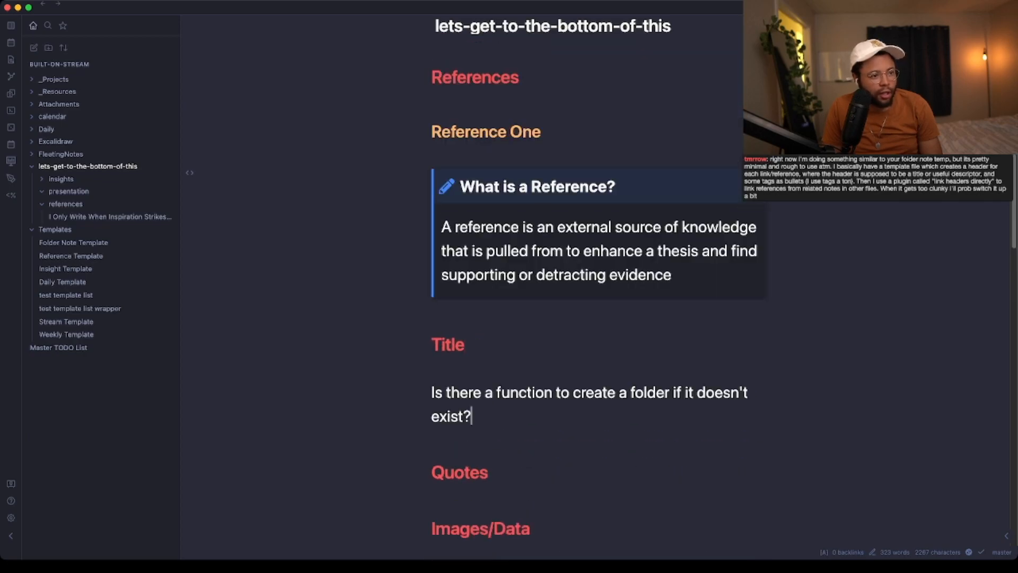
# Remove the Title section and rename the Reference One heading "Is there a function to create a folder if it doesn't exist?"
pyautogui.hotkey('shift', 'Up')
pyautogui.hotkey('shift', 'Up')
pyautogui.hotkey('shift', 'Up')
pyautogui.hotkey('shift', 'Up')
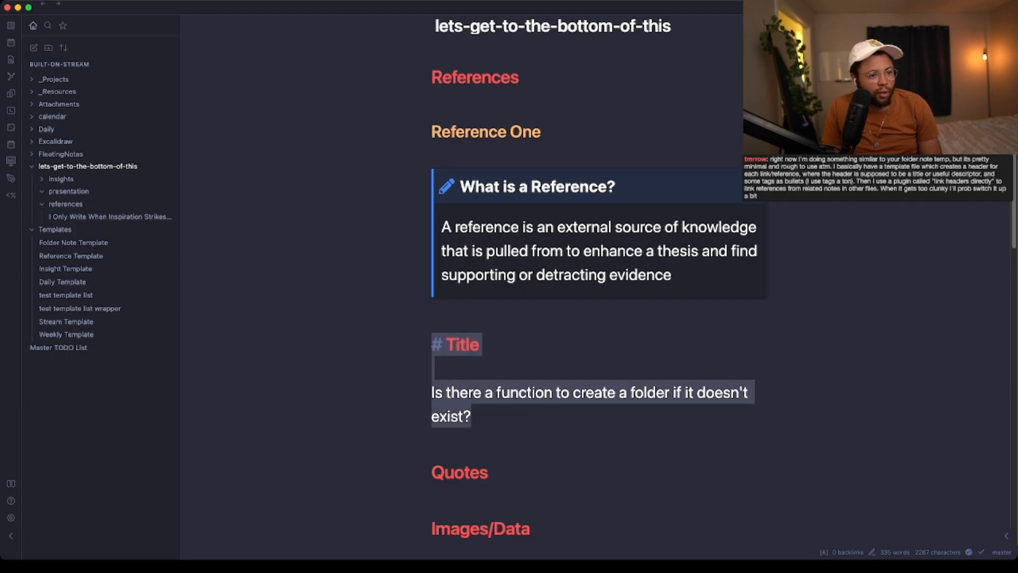
pyautogui.press('BackSpace')
pyautogui.press('BackSpace')
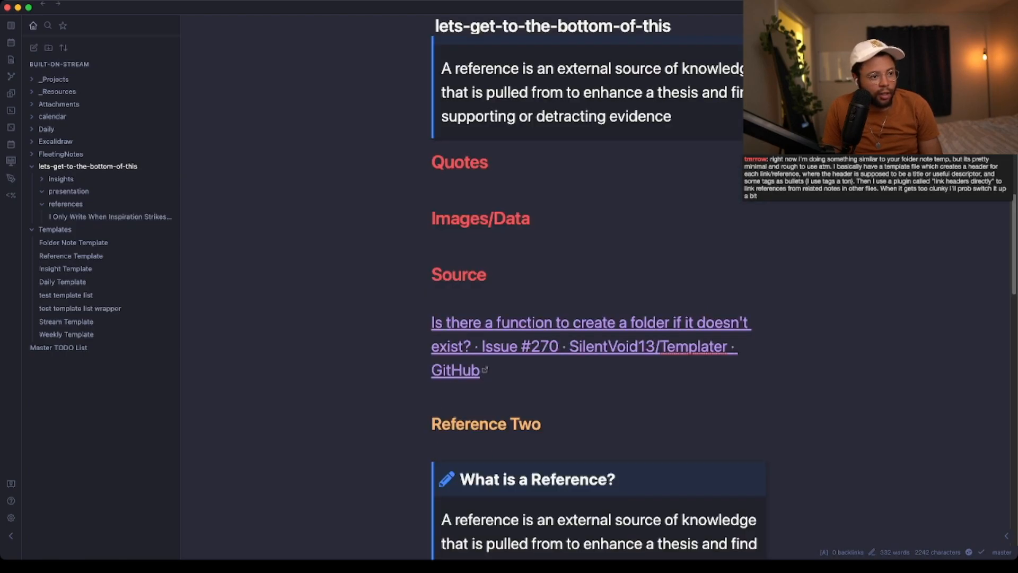
# Extract the section from the renamed reference heading through its source link into a separate note
pyautogui.click(488, 369)
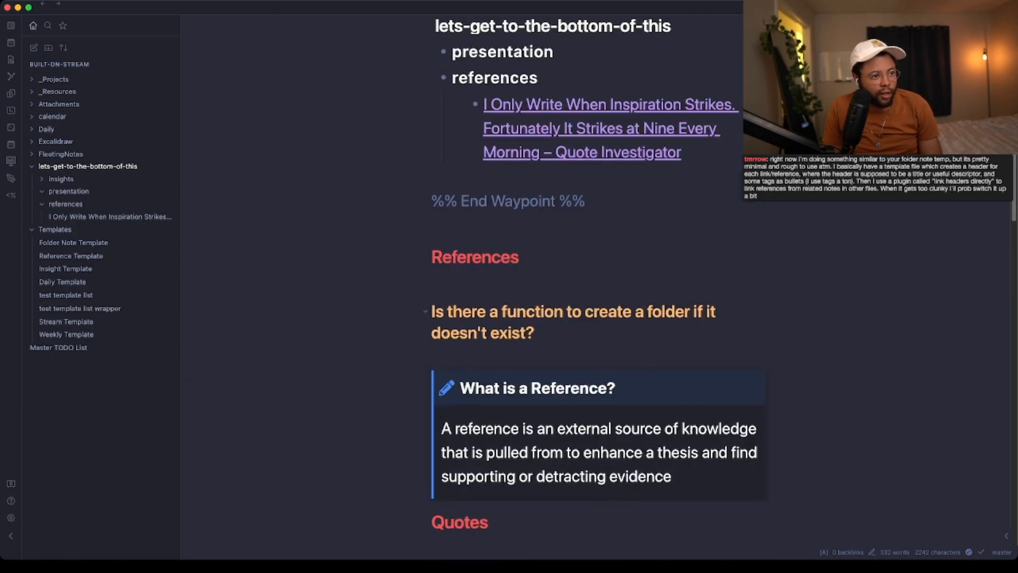
pyautogui.moveTo(446, 549); pyautogui.dragTo(430, 311)
pyautogui.rightClick(465, 307)
pyautogui.click(432, 311)
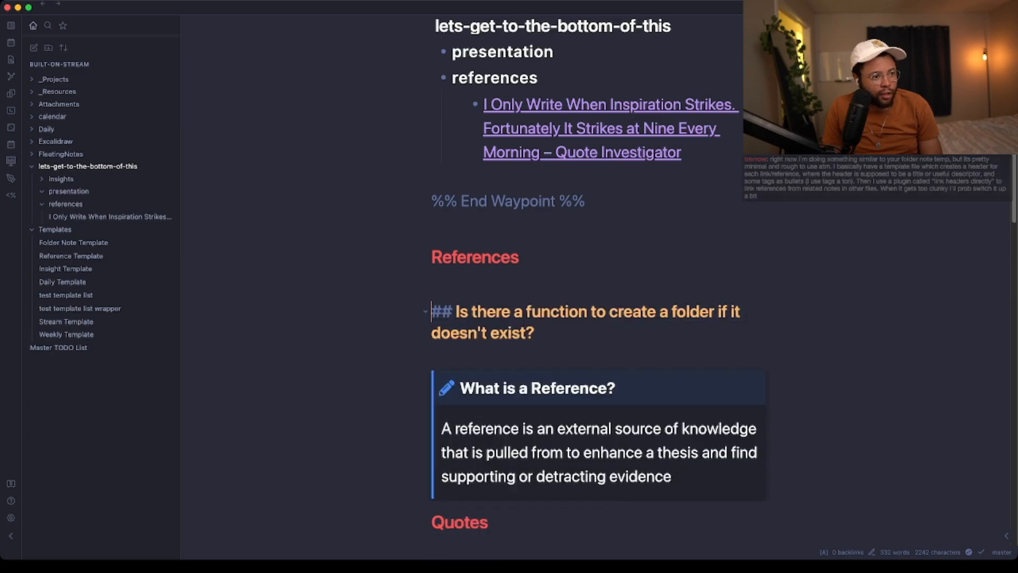
pyautogui.scroll(-7, 486, 339)
pyautogui.keyDown('shift'); pyautogui.click(485, 352); pyautogui.keyUp('shift')
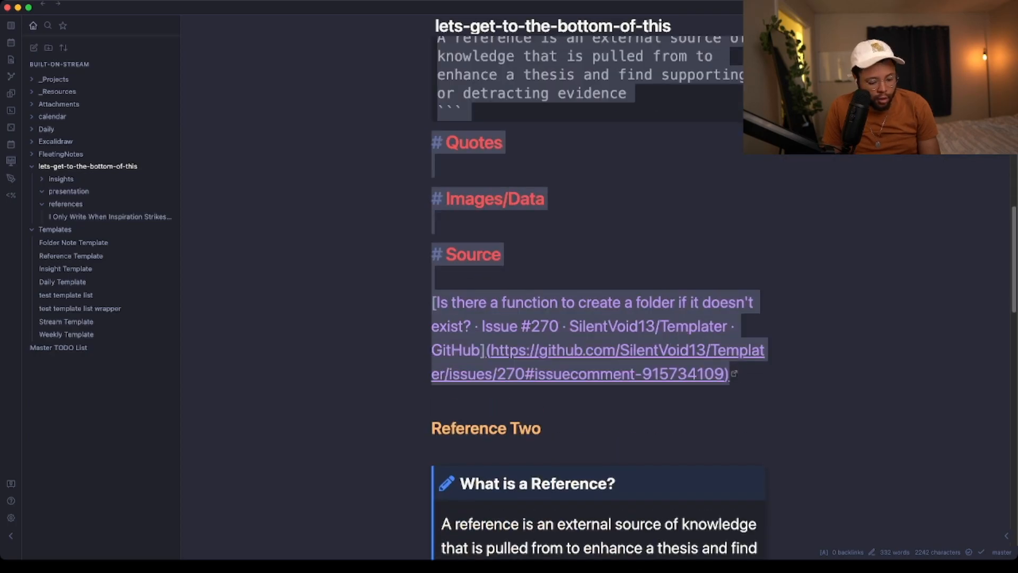
pyautogui.press('super+shift+n')
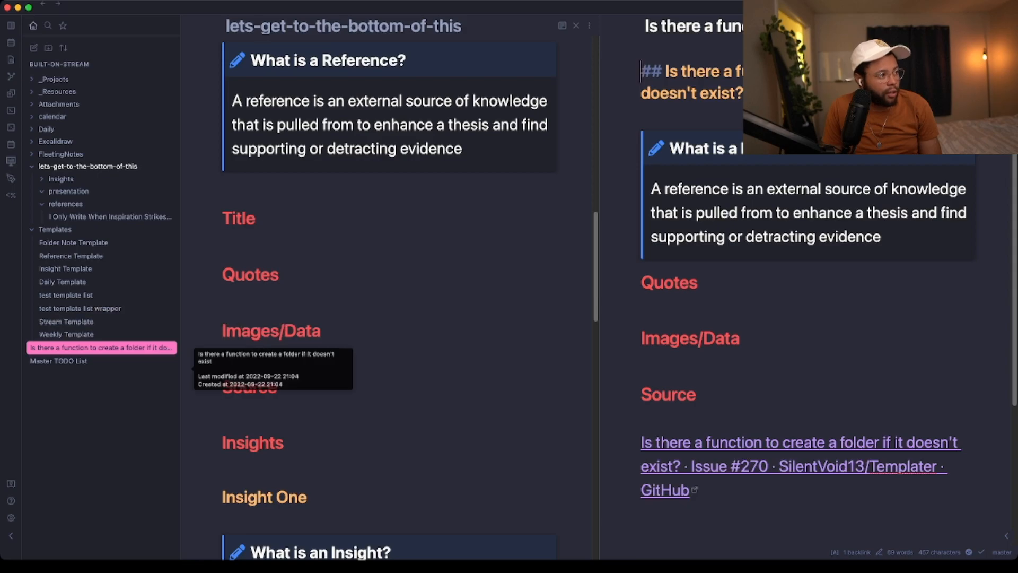
# Move the extracted reference note into the references folder of lets-get-to-the-bottom-of-this
pyautogui.moveTo(100, 347); pyautogui.dragTo(87, 205)
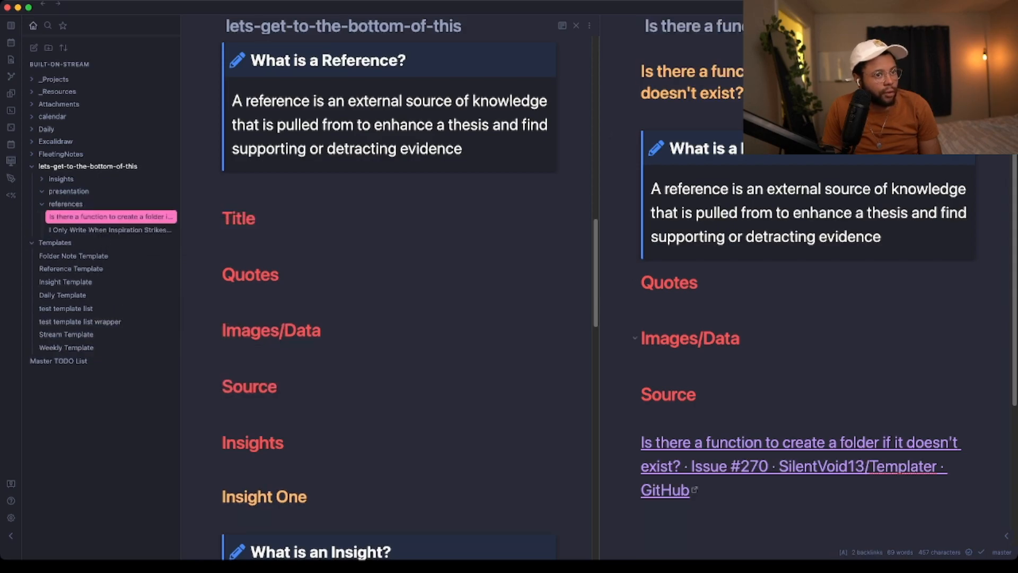
pyautogui.click(785, 350)
pyautogui.scroll(-4, 785, 350)
pyautogui.scroll(4, 785, 349)
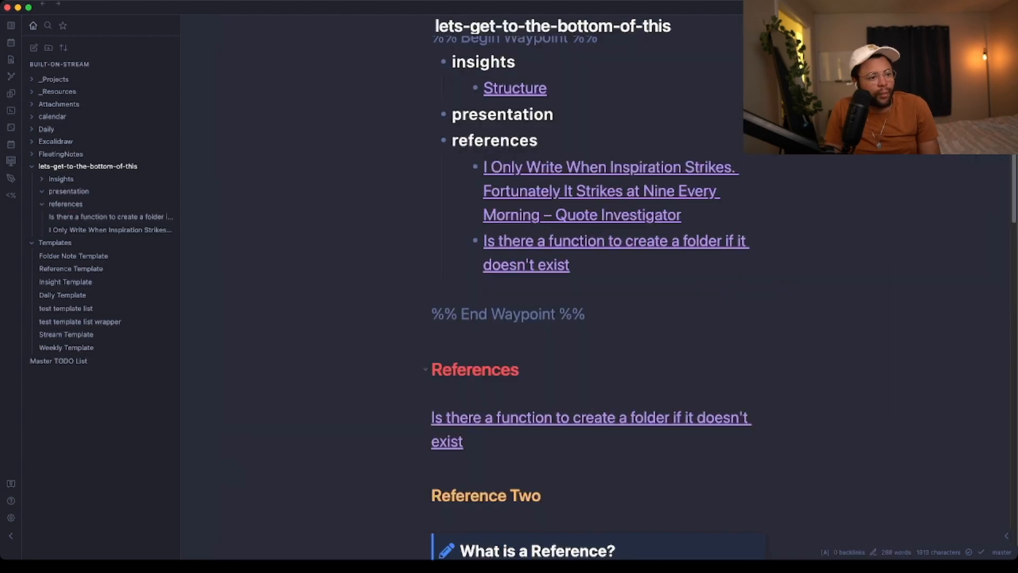
# Open the Insight Template from the Templates folder
pyautogui.scroll(-6, 589, 318)
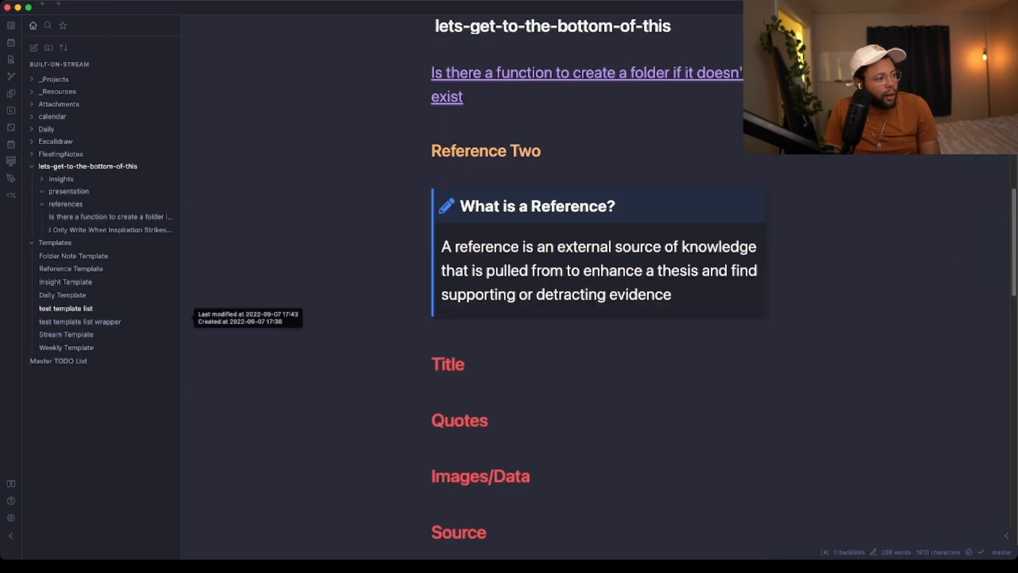
pyautogui.click(69, 282)
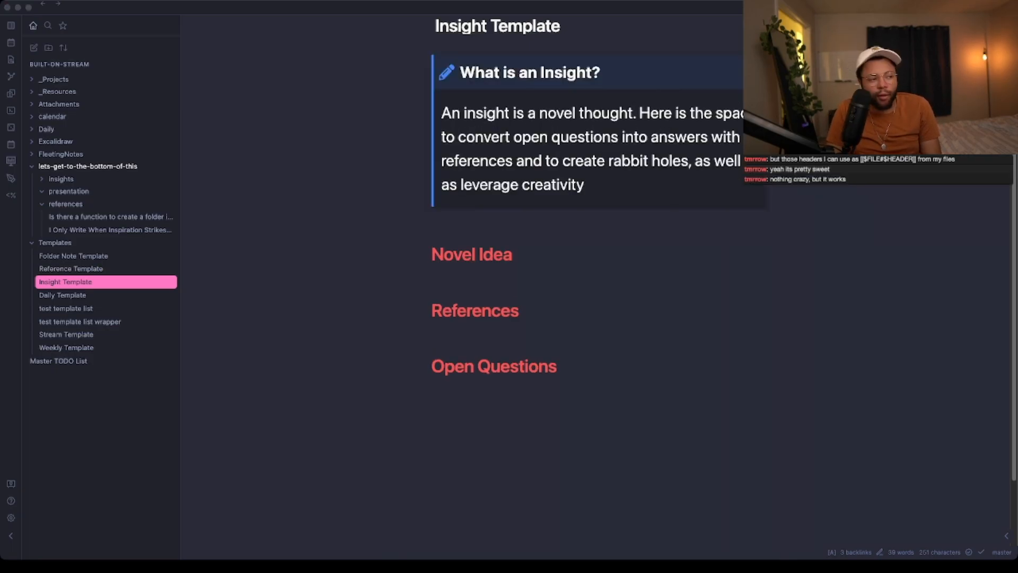
pyautogui.click(738, 119)
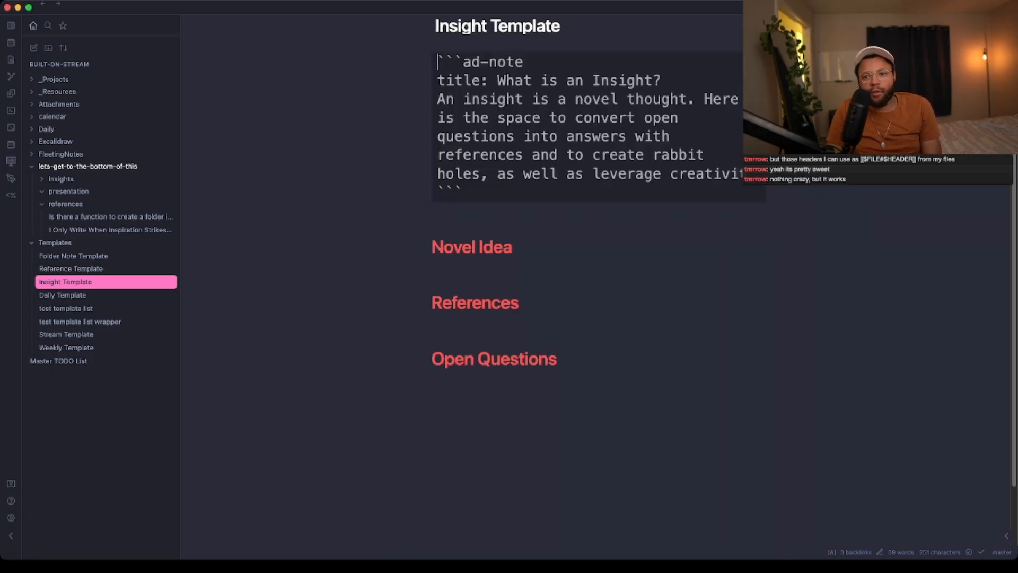
pyautogui.press('super+Tab')
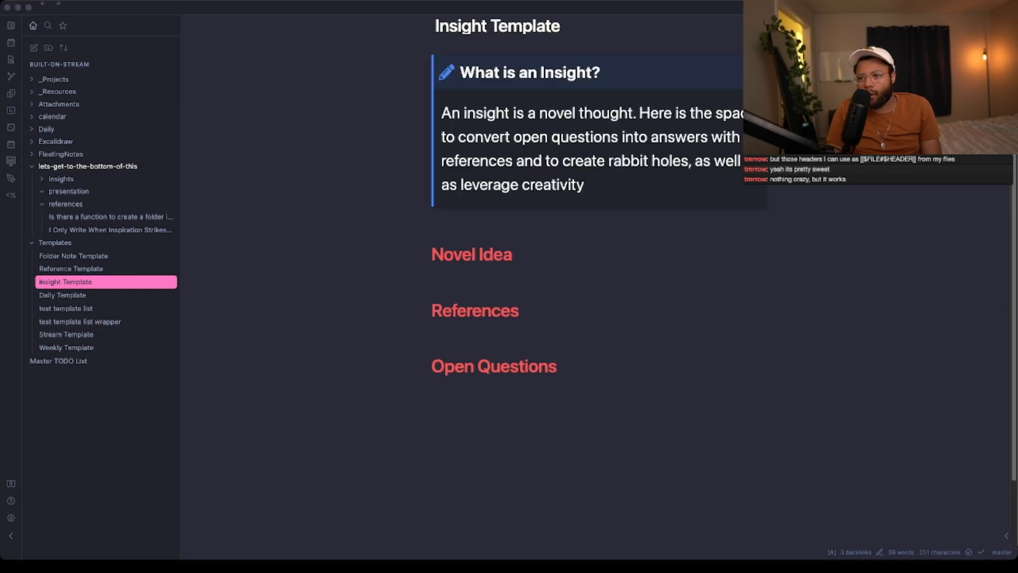
pyautogui.press('super+Tab')
pyautogui.click(431, 221)
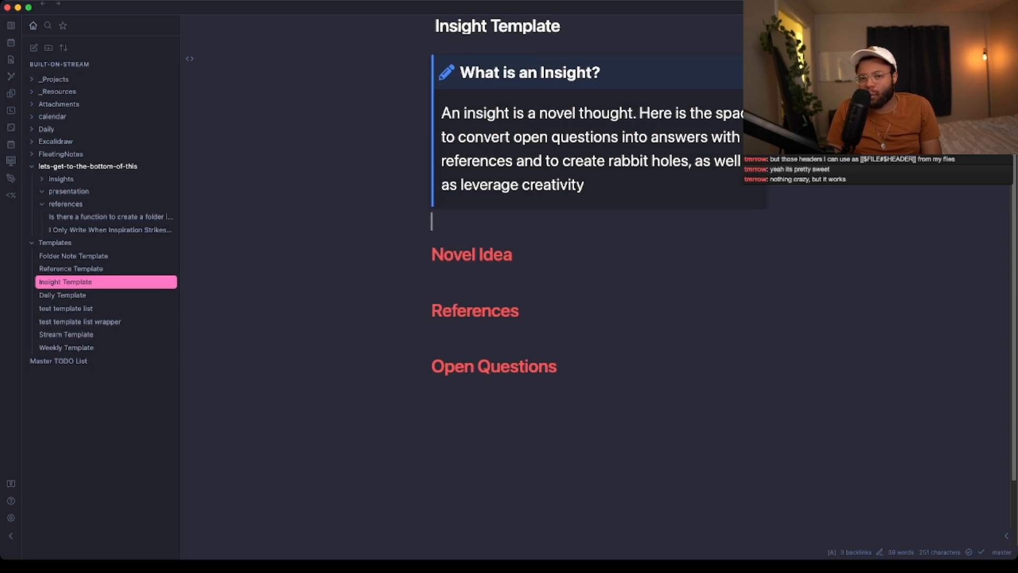
pyautogui.press('super+Tab')
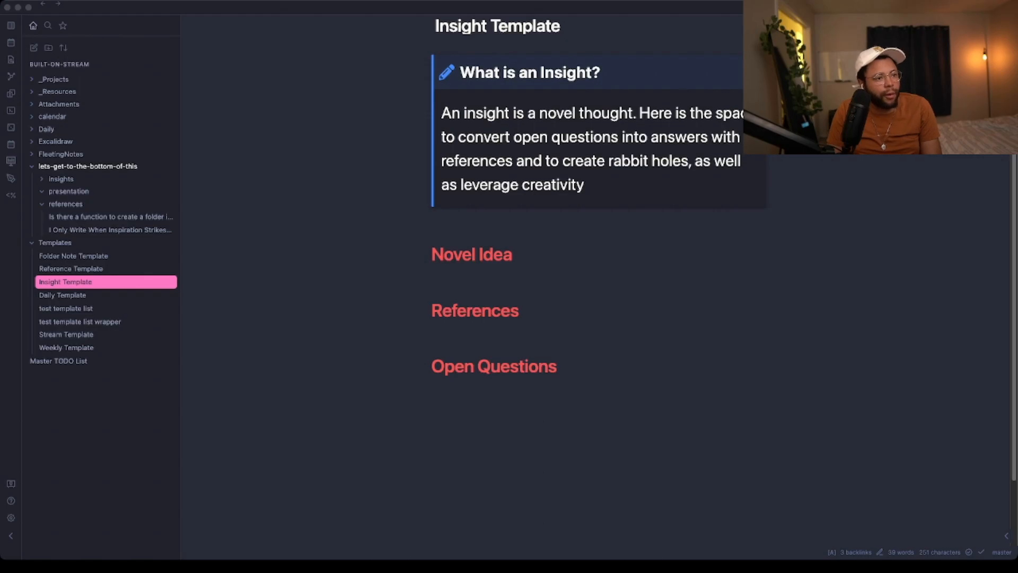
pyautogui.click(432, 221)
# Remove the Title heading from the Reference Template
pyautogui.click(71, 269)
pyautogui.moveTo(466, 228); pyautogui.dragTo(430, 229)
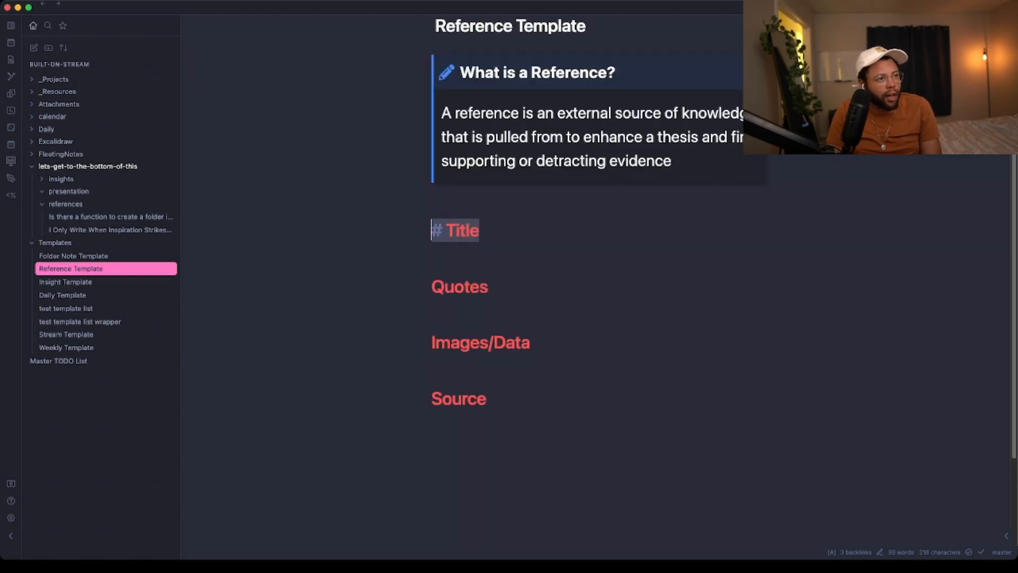
pyautogui.press('BackSpace')
pyautogui.press('Delete')
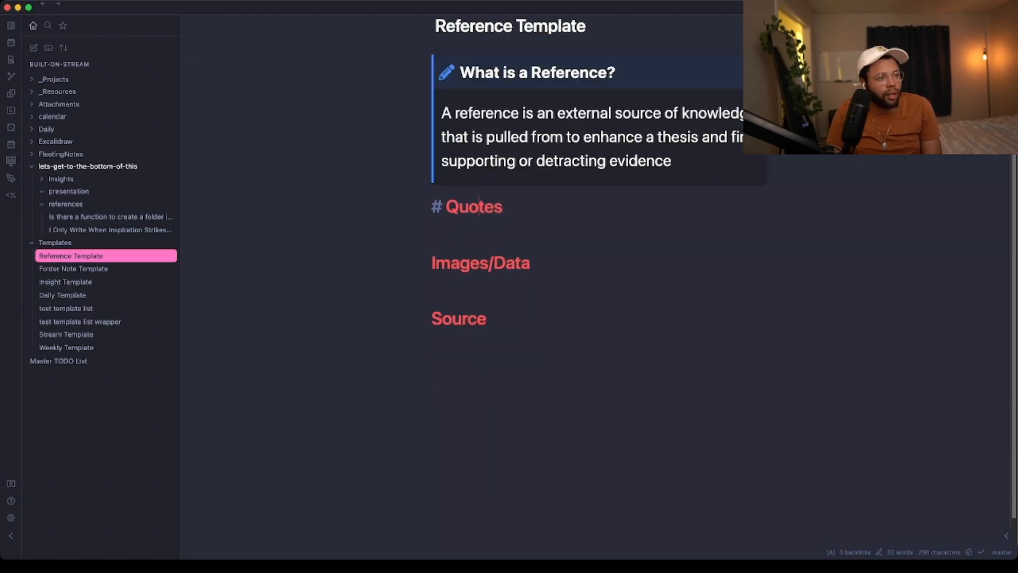
# Delete the Title heading under Reference Three in the lets-get-to-the-bottom-of-this note
pyautogui.click(106, 229)
pyautogui.click(107, 217)
pyautogui.click(88, 166)
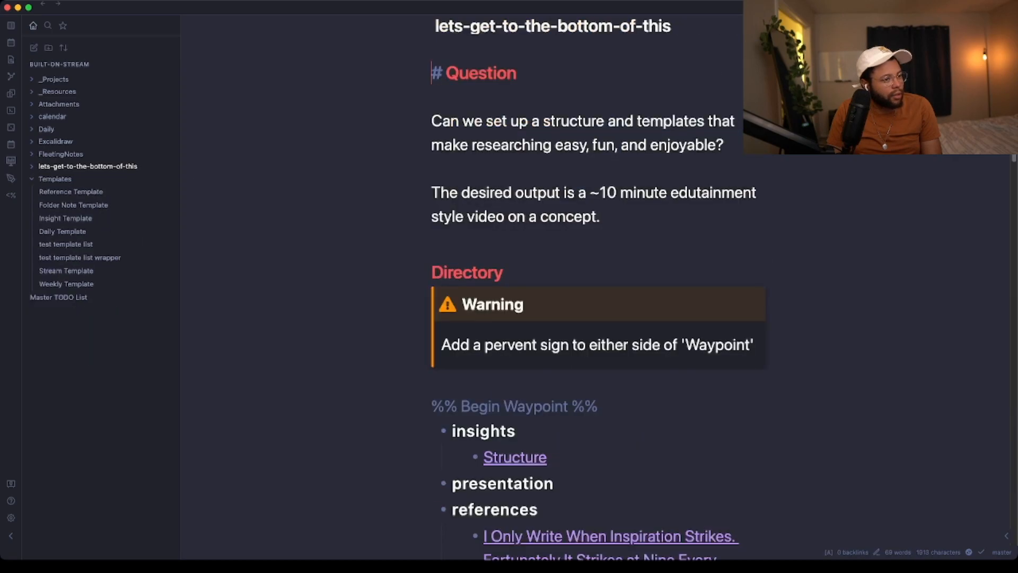
pyautogui.scroll(-20, 455, 344)
pyautogui.tripleClick(450, 379)
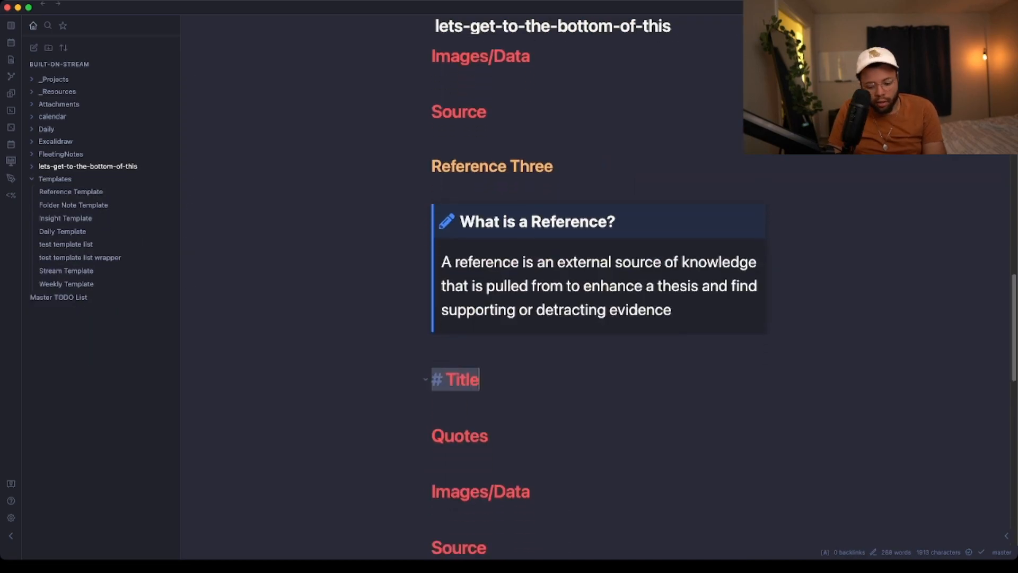
pyautogui.press('BackSpace')
pyautogui.press('BackSpace')
pyautogui.press('BackSpace')
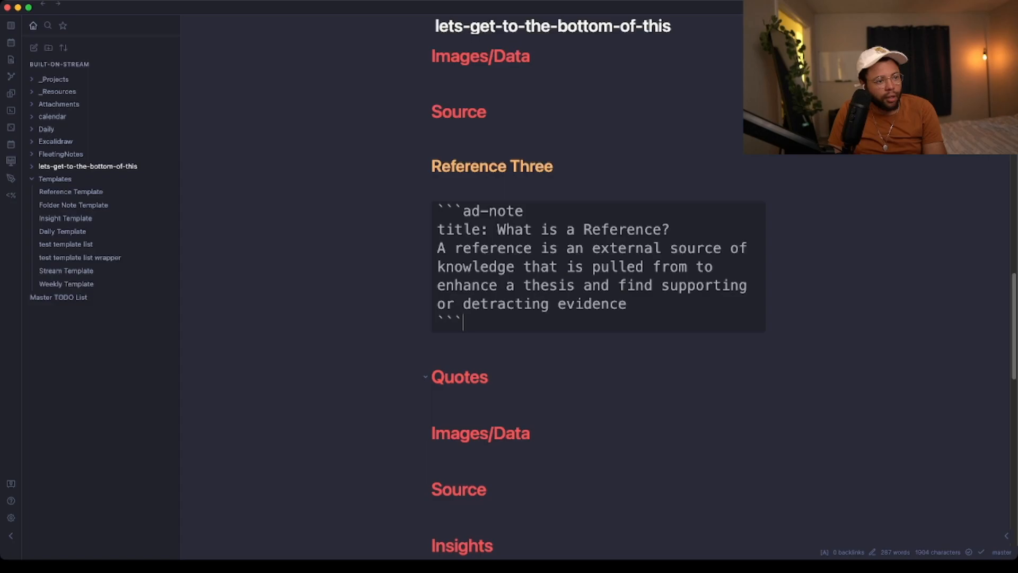
# Look through the Reference Three and Insights sections of the lets-get-to-the-bottom-of-this note
pyautogui.scroll(-3, 450, 379)
pyautogui.click(486, 351)
pyautogui.scroll(-6, 487, 352)
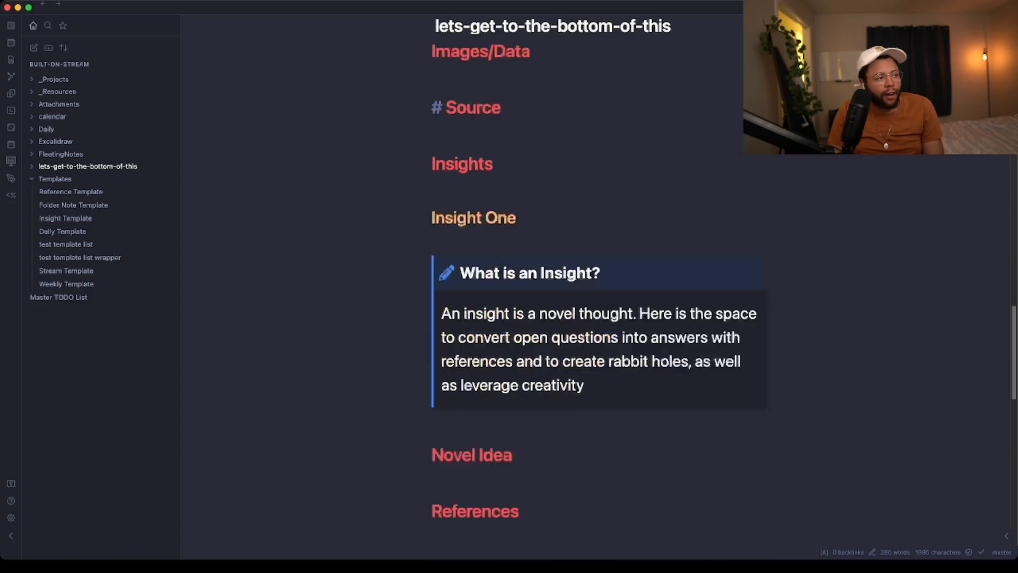
pyautogui.scroll(-10, 599, 296)
pyautogui.scroll(15, 599, 297)
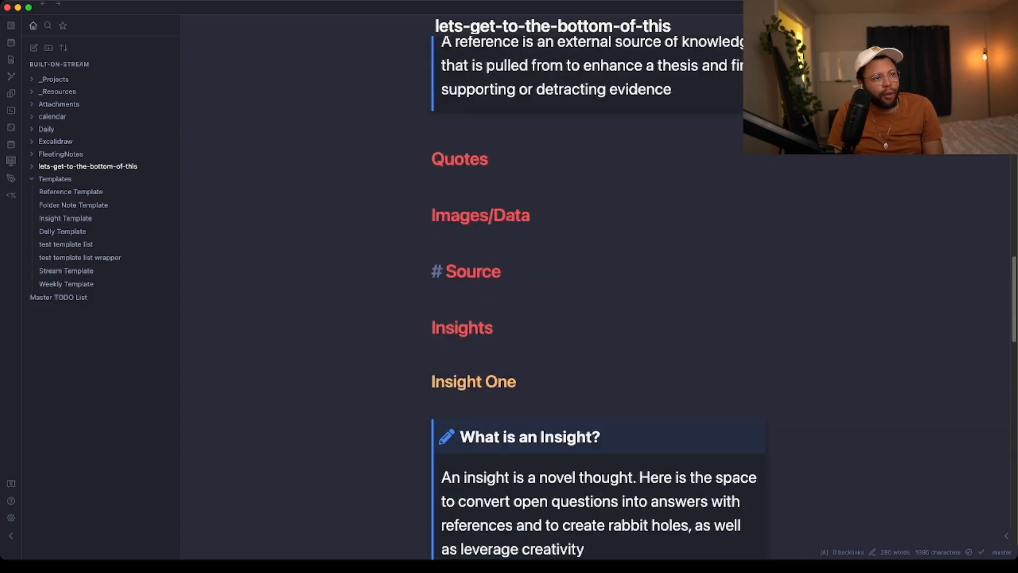
pyautogui.scroll(-3, 599, 297)
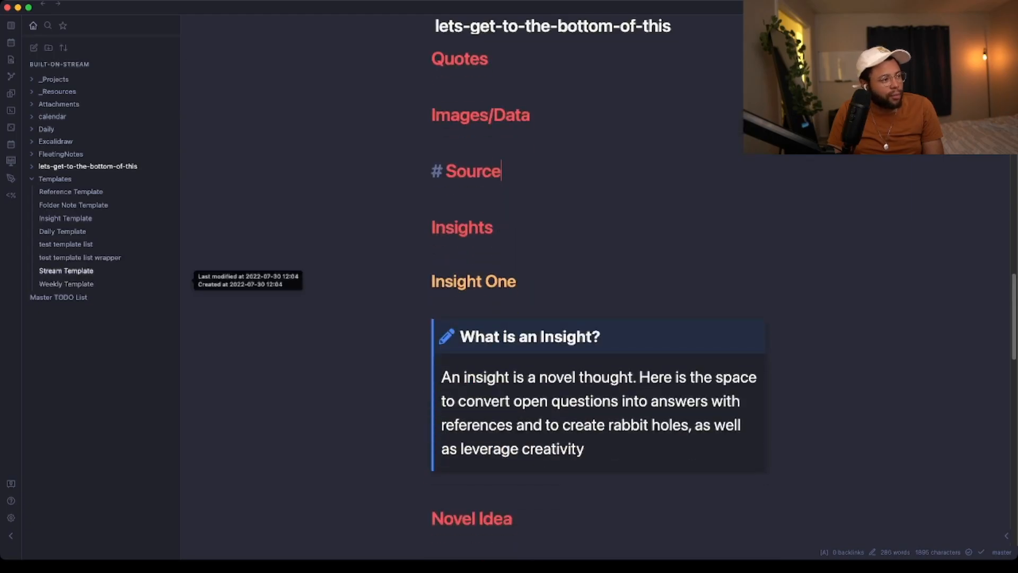
# Open the Folder Note Template and add a horizontal divider between Reference One and Reference Two
pyautogui.click(73, 205)
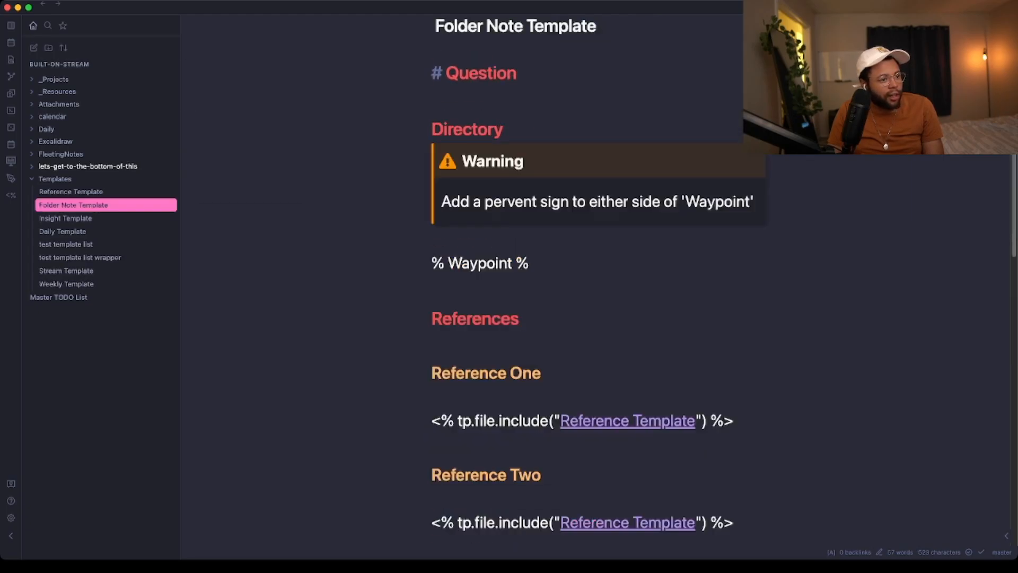
pyautogui.scroll(-1, 599, 296)
pyautogui.click(432, 375)
pyautogui.press('Up')
pyautogui.press('Down')
pyautogui.press('Return')
pyautogui.write('---')
# Add horizontal dividers after the Reference Two and Reference Three template includes in the Folder Note Template
pyautogui.press('Down')
pyautogui.press('Down')
pyautogui.press('Down')
pyautogui.press('Down')
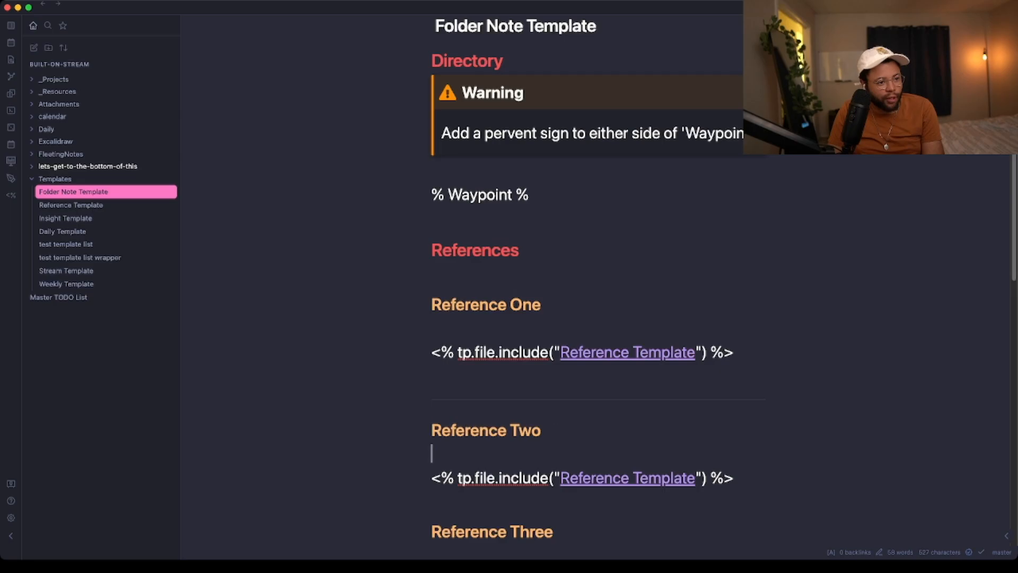
pyautogui.press('Return')
pyautogui.write('---')
pyautogui.press('Down')
pyautogui.press('Down')
pyautogui.press('Down')
pyautogui.press('Down')
pyautogui.press('Return')
pyautogui.write('---')
# Add horizontal dividers after the Insight One and Insight Two template includes in the Folder Note Template
pyautogui.press('Down')
pyautogui.press('Down')
pyautogui.press('Down')
pyautogui.press('Down')
pyautogui.press('Down')
pyautogui.press('Down')
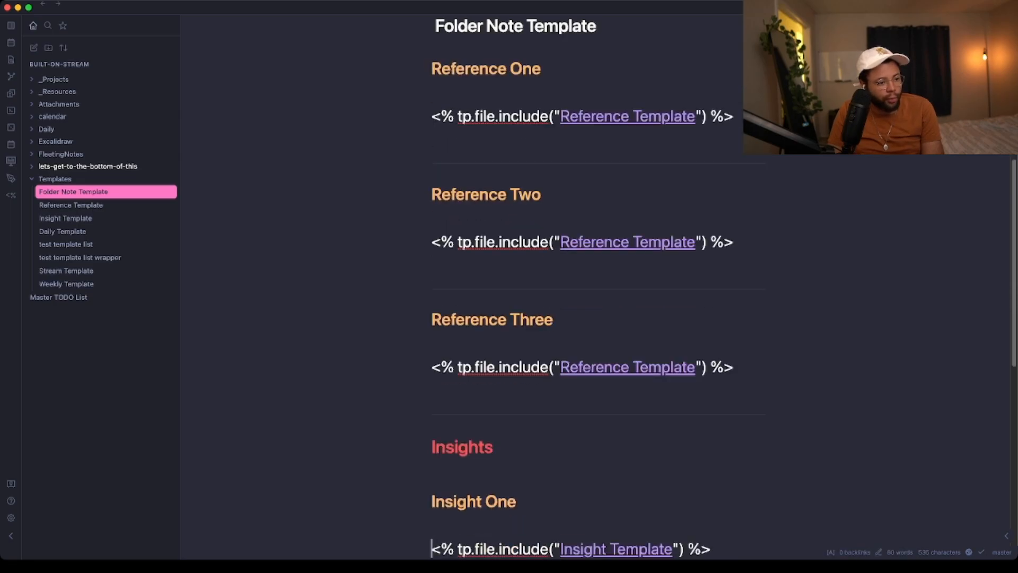
pyautogui.press('Return')
pyautogui.write('---')
pyautogui.press('Down')
pyautogui.press('Down')
pyautogui.press('Down')
pyautogui.press('Down')
pyautogui.press('Down')
pyautogui.press('Return')
pyautogui.write('---')
pyautogui.press('Down')
pyautogui.press('Down')
pyautogui.press('Down')
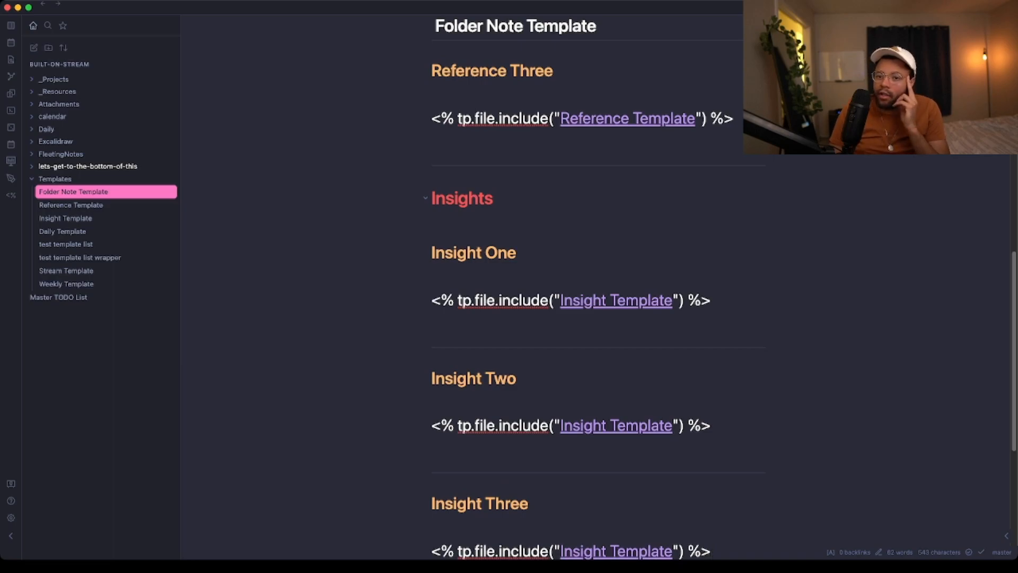
# Examine the Advanced Slides community plugin's description, feature list and getting-started links, and close the settings
pyautogui.press('super+Tab')
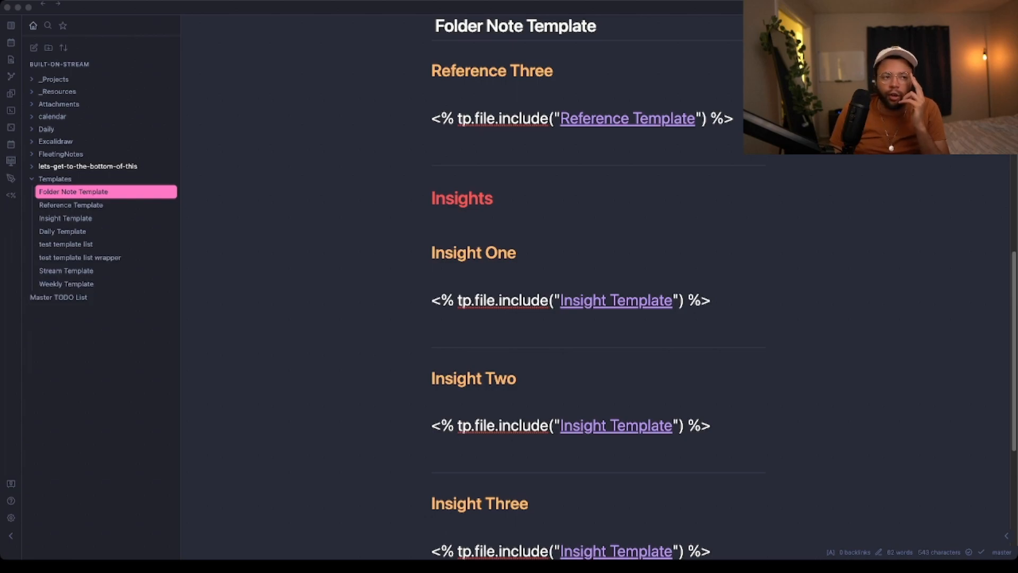
pyautogui.click(11, 517)
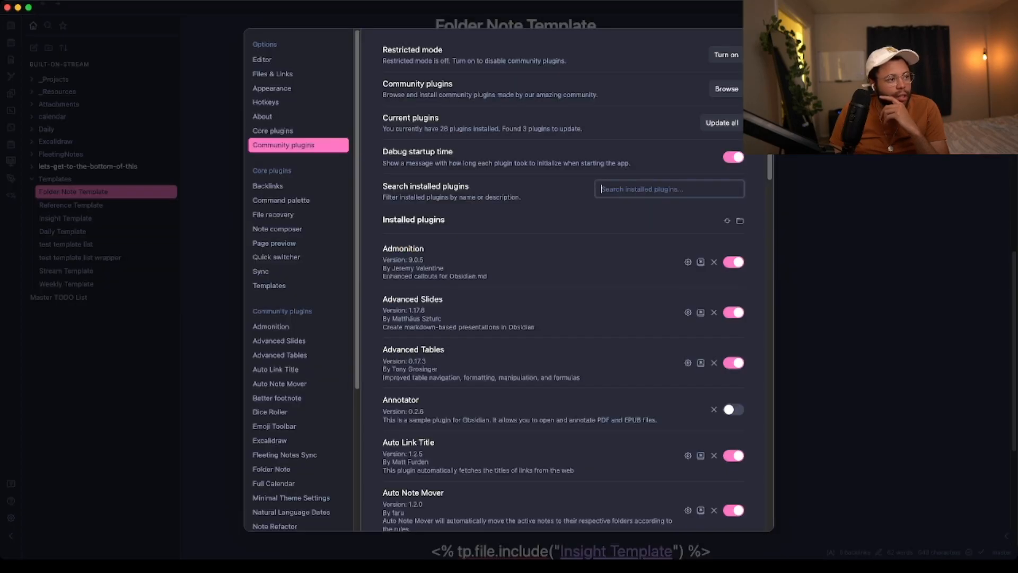
pyautogui.scroll(-1, 562, 281)
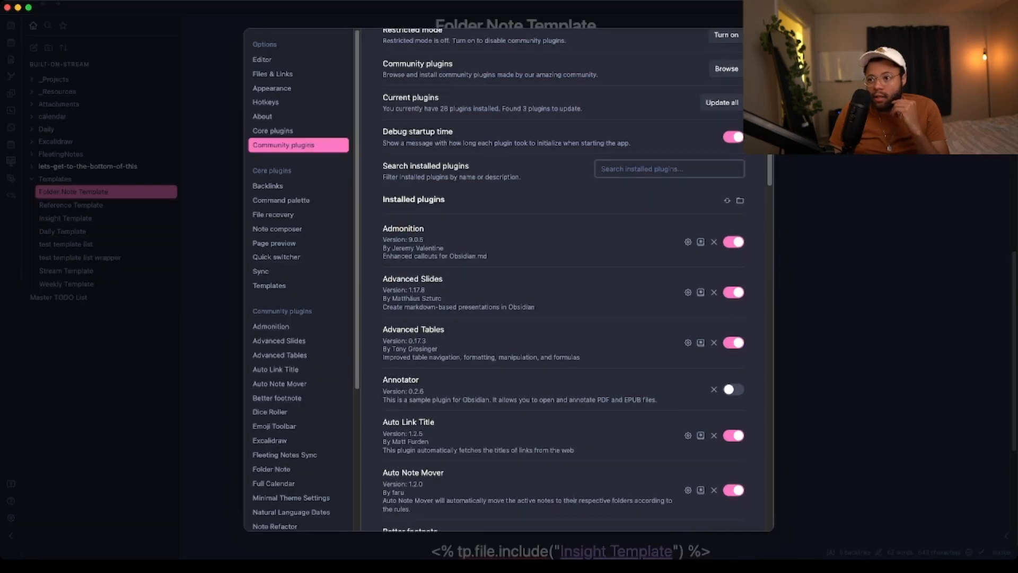
pyautogui.click(530, 283)
pyautogui.scroll(-8, 530, 281)
pyautogui.scroll(-4, 530, 281)
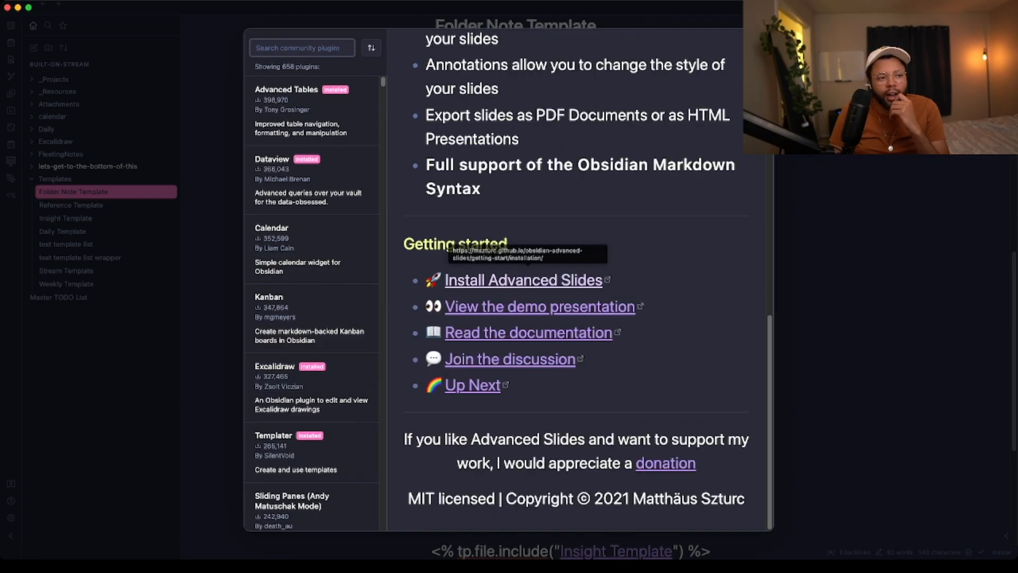
pyautogui.scroll(12, 530, 280)
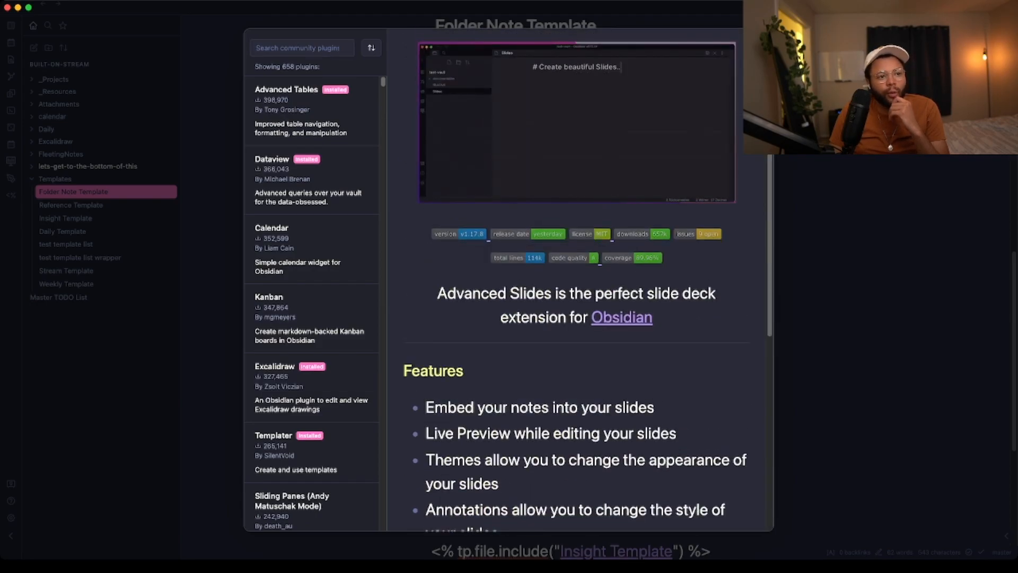
pyautogui.moveTo(640, 407); pyautogui.dragTo(425, 407)
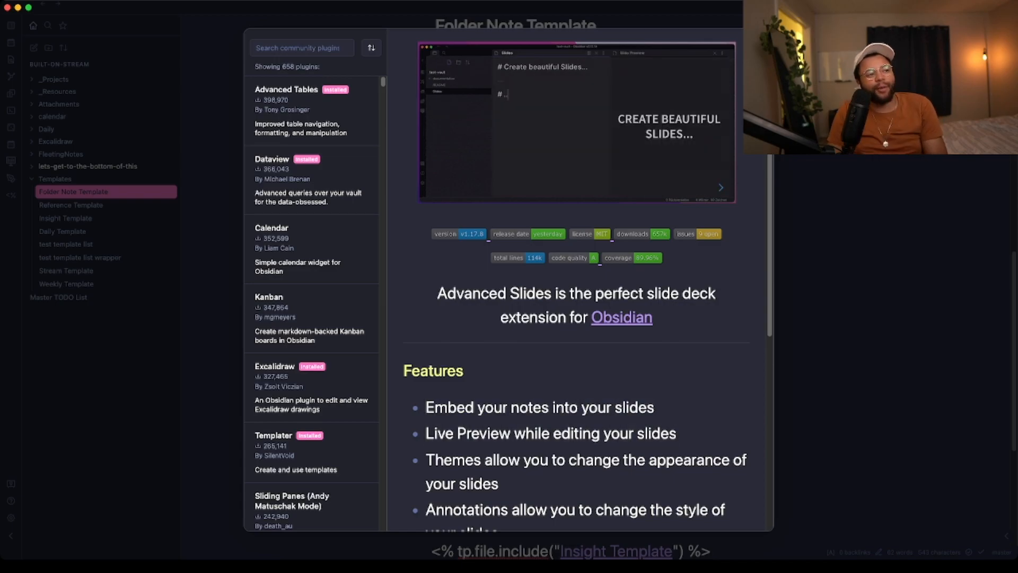
pyautogui.scroll(4, 576, 286)
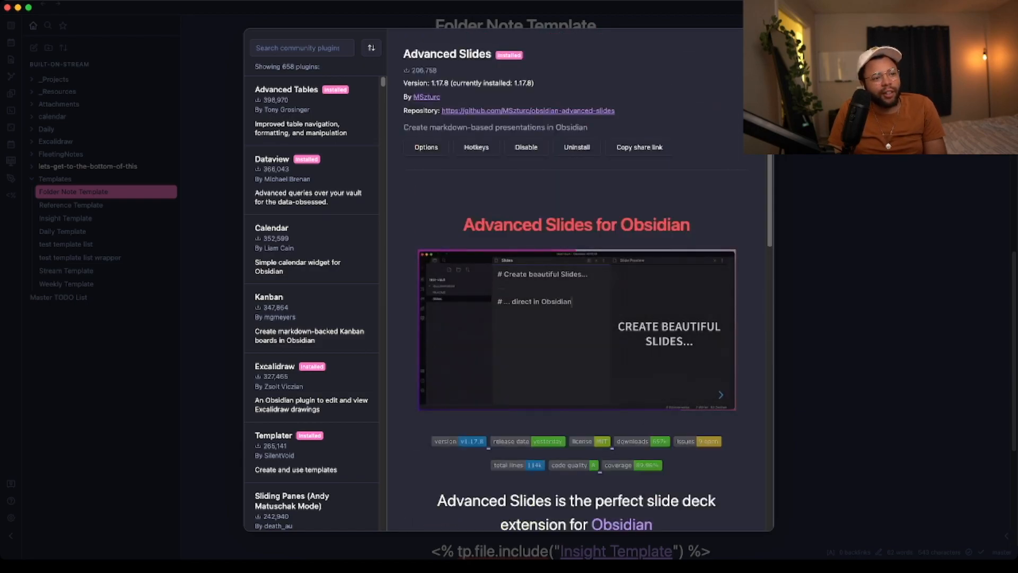
pyautogui.press('Escape')
pyautogui.press('Escape')
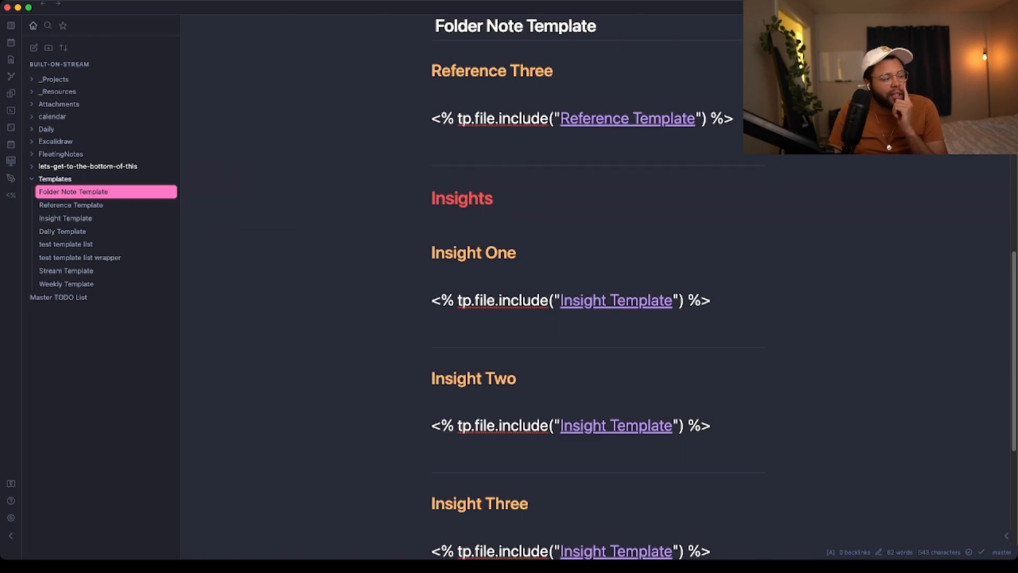
# Open the Structure note in the insights folder of lets-get-to-the-bottom-of-this
pyautogui.click(54, 179)
pyautogui.click(87, 166)
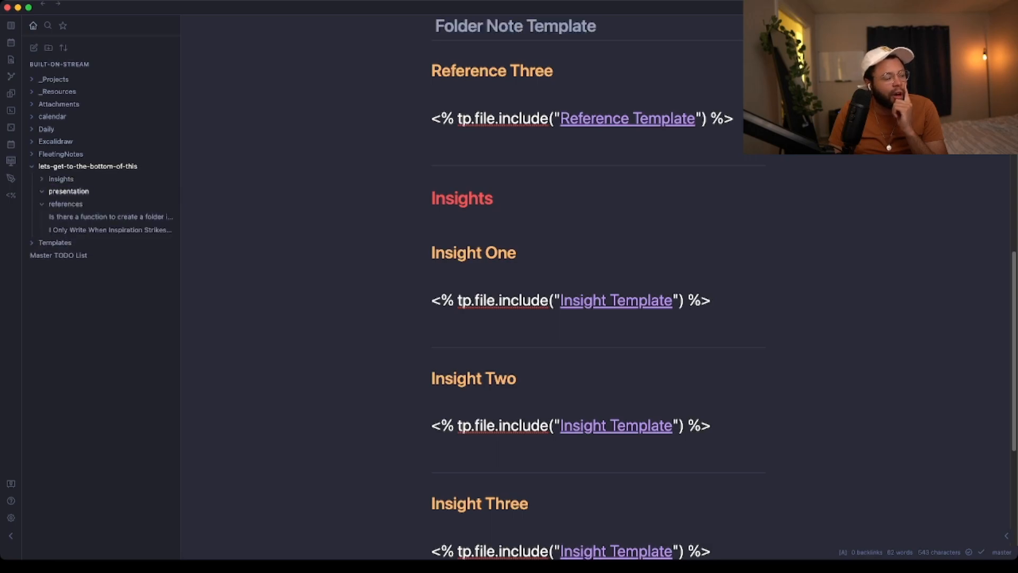
pyautogui.click(65, 204)
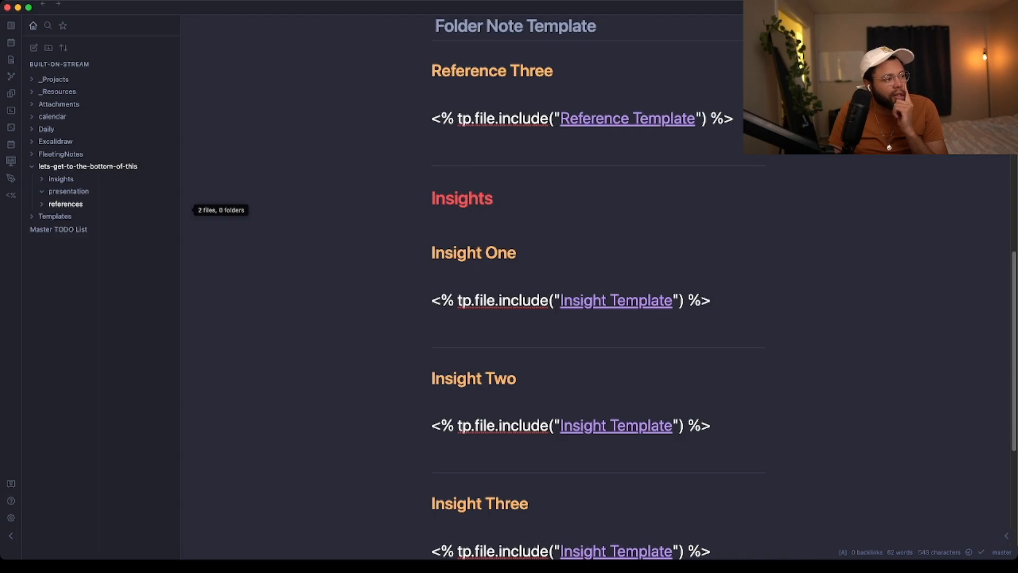
pyautogui.click(61, 179)
pyautogui.click(63, 191)
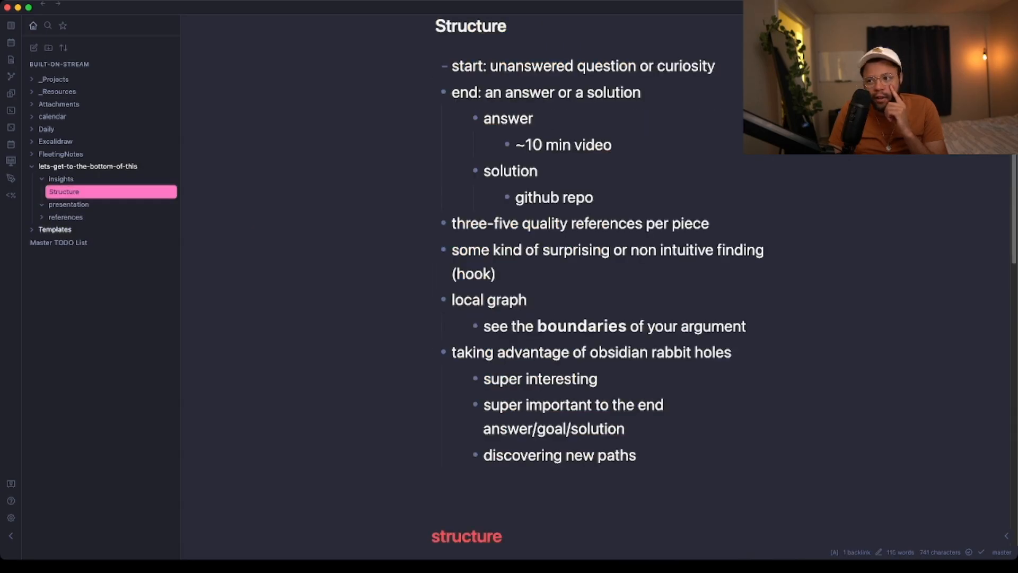
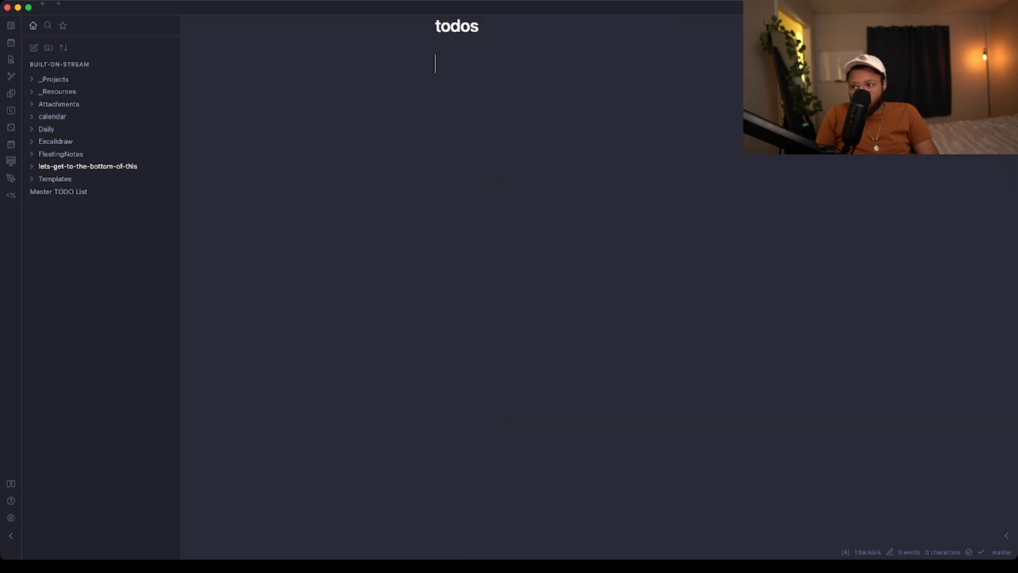
# Start an "obsidian" checklist item in the todos note and add the heading "todo/lets-get-to-the-bottom-of-this" above it
pyautogui.write('- [ ] ')
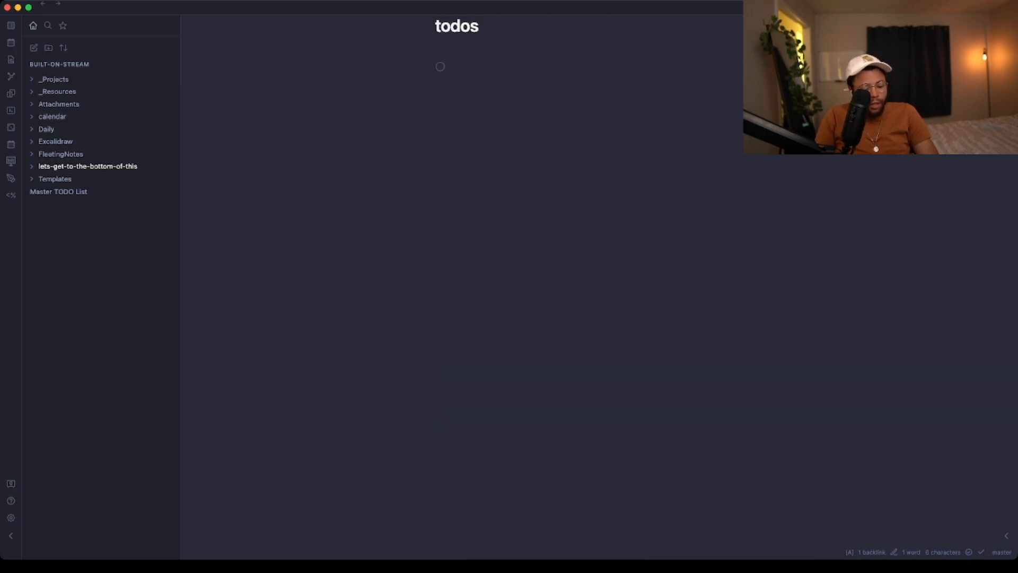
pyautogui.write('obsidian')
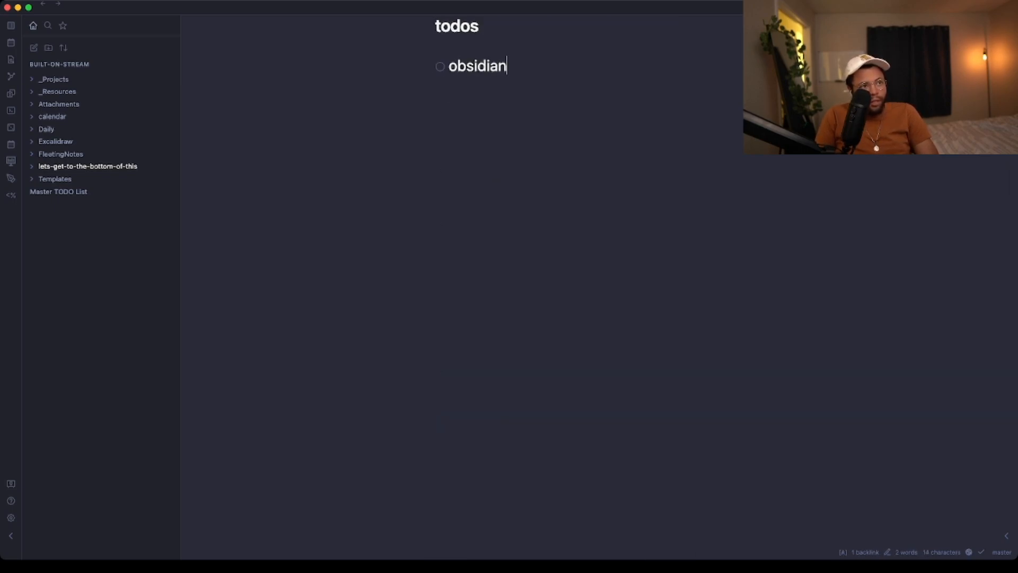
pyautogui.press('super+Left')
pyautogui.press('Return')
pyautogui.press('Up')
pyautogui.press('BackSpace')
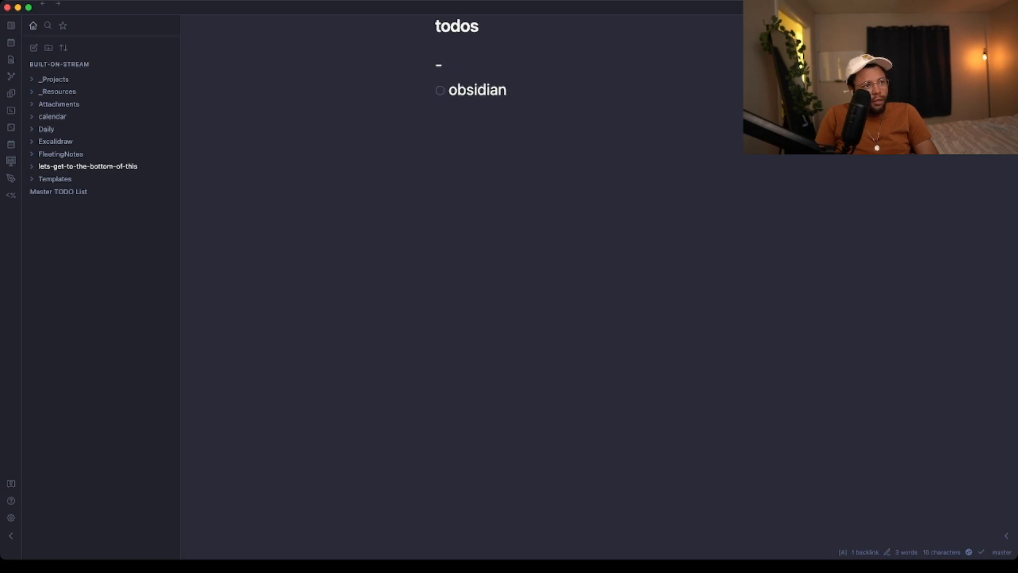
pyautogui.write('# todo')
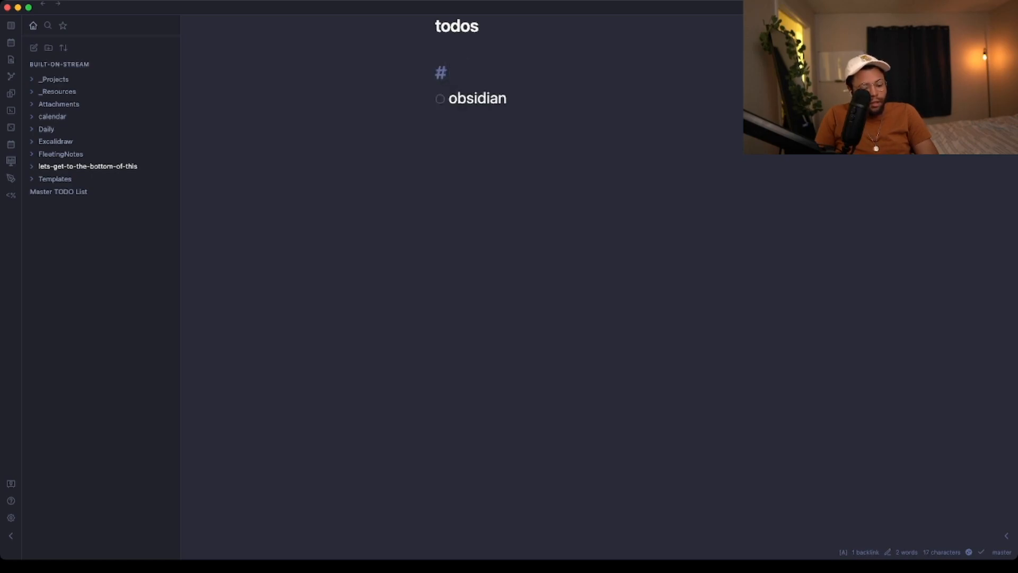
pyautogui.write('/lets-')
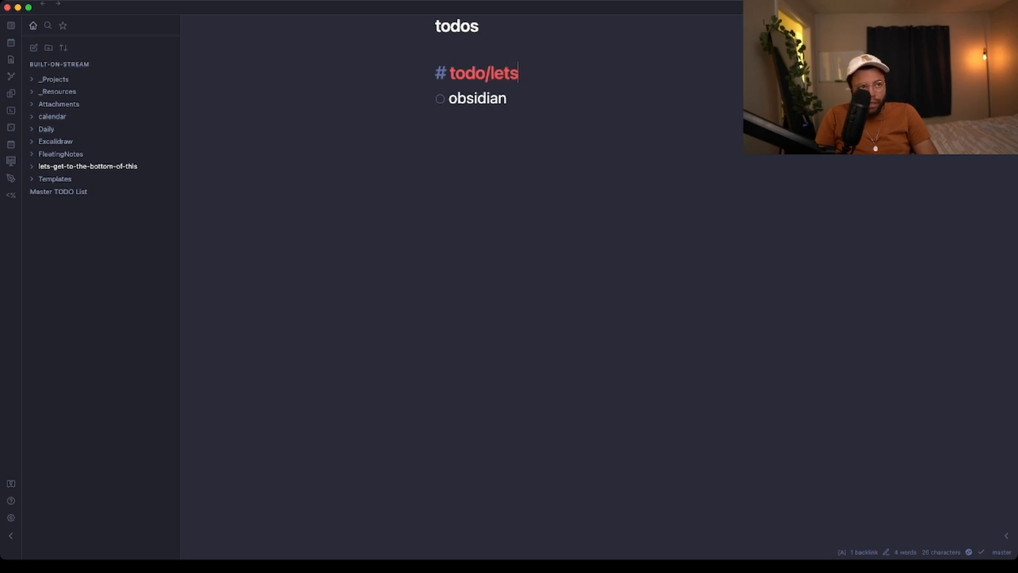
# Complete the checklist item's text as "obsidian advanced slides template"
pyautogui.write('s')
pyautogui.write('lide template')
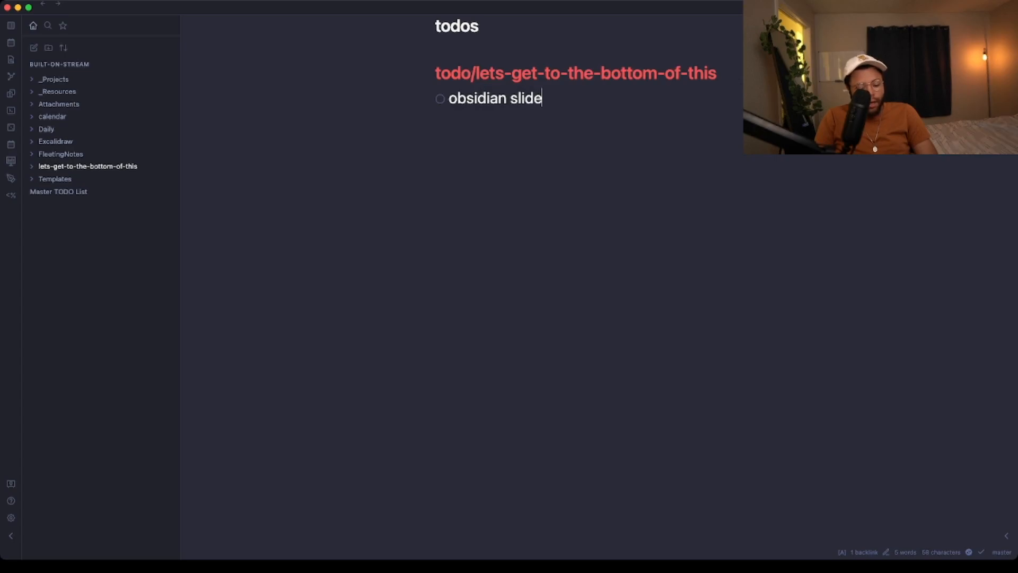
pyautogui.press('Left')
pyautogui.press('Left')
pyautogui.press('Left')
pyautogui.press('Left')
pyautogui.press('Left')
pyautogui.press('Left')
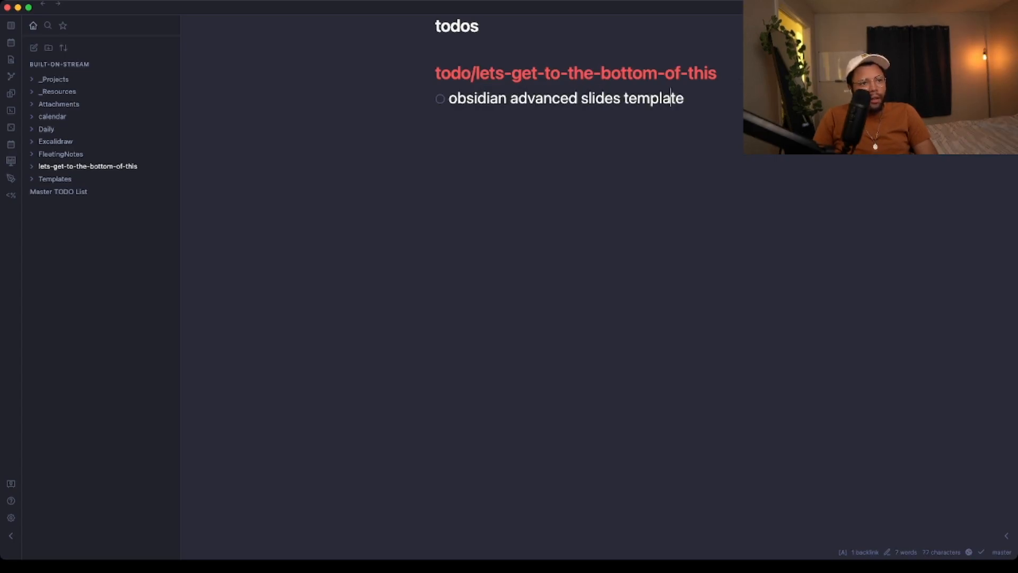
# Add a second checklist item, "note moving and management", to the todos note
pyautogui.press('Right')
pyautogui.press('Right')
pyautogui.press('Return')
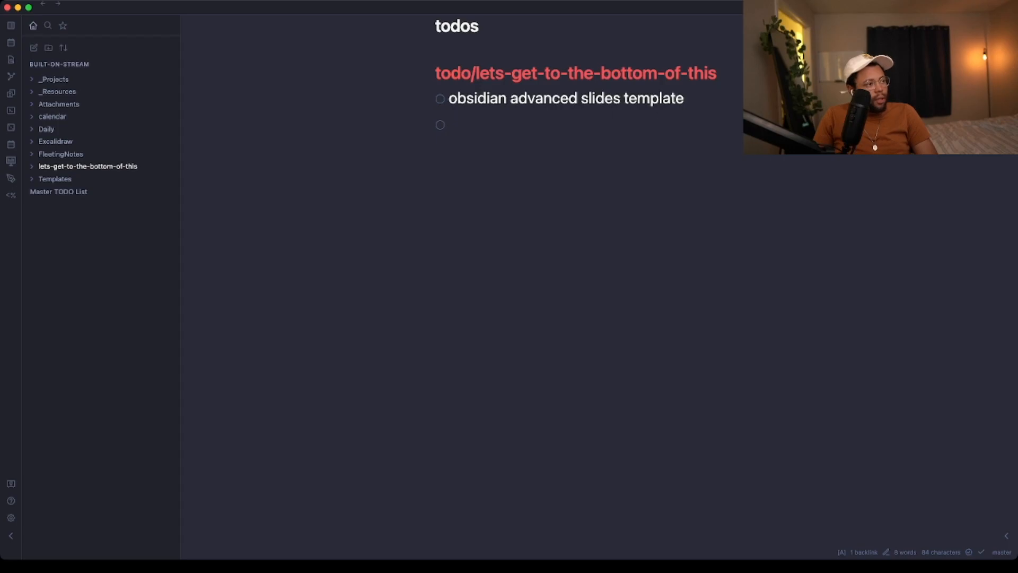
pyautogui.click(87, 167)
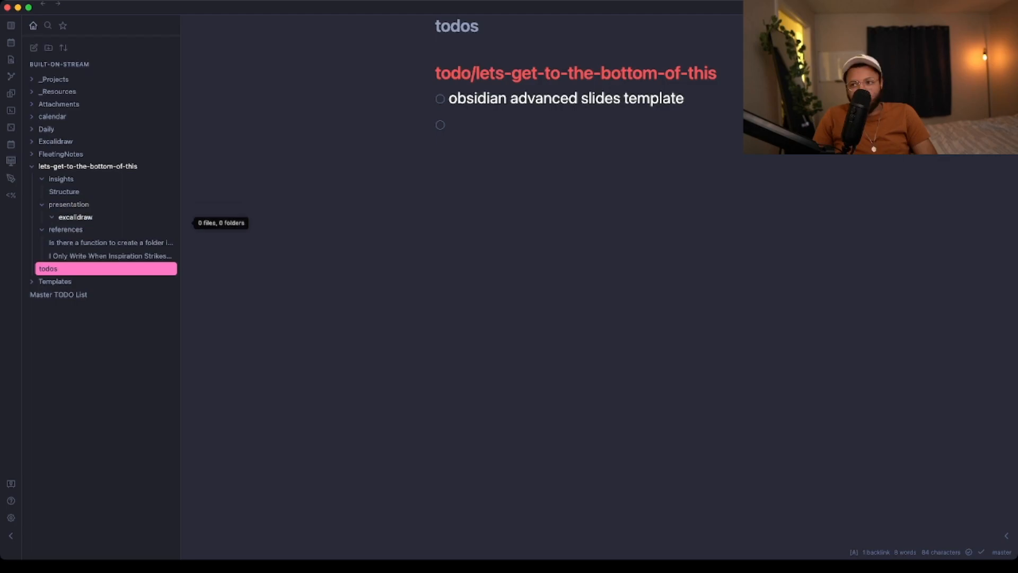
pyautogui.click(451, 125)
pyautogui.write('not')
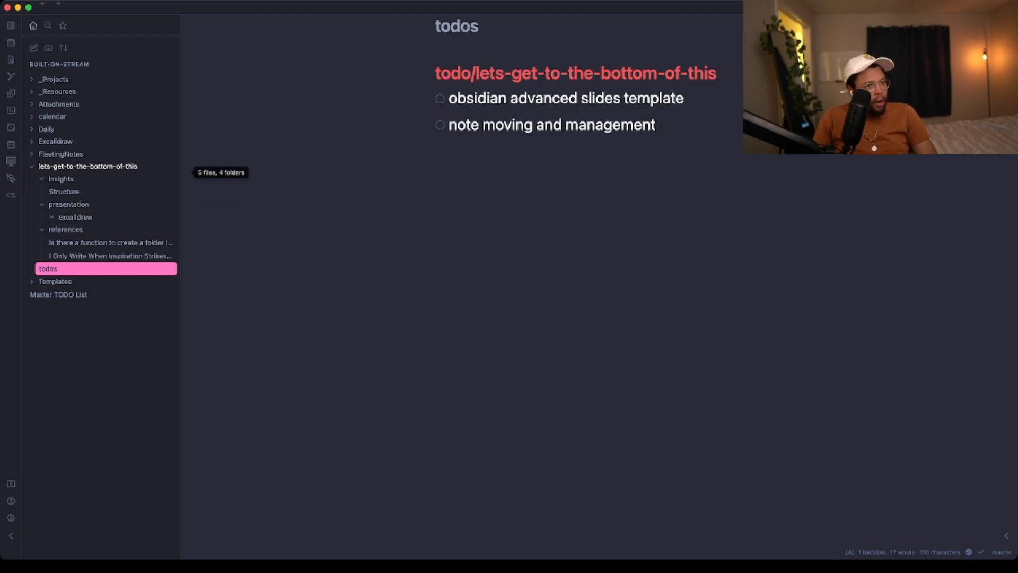
# Look over the lets-get-to-the-bottom-of-this folder note, and open and review the Folder Note Template
pyautogui.click(88, 166)
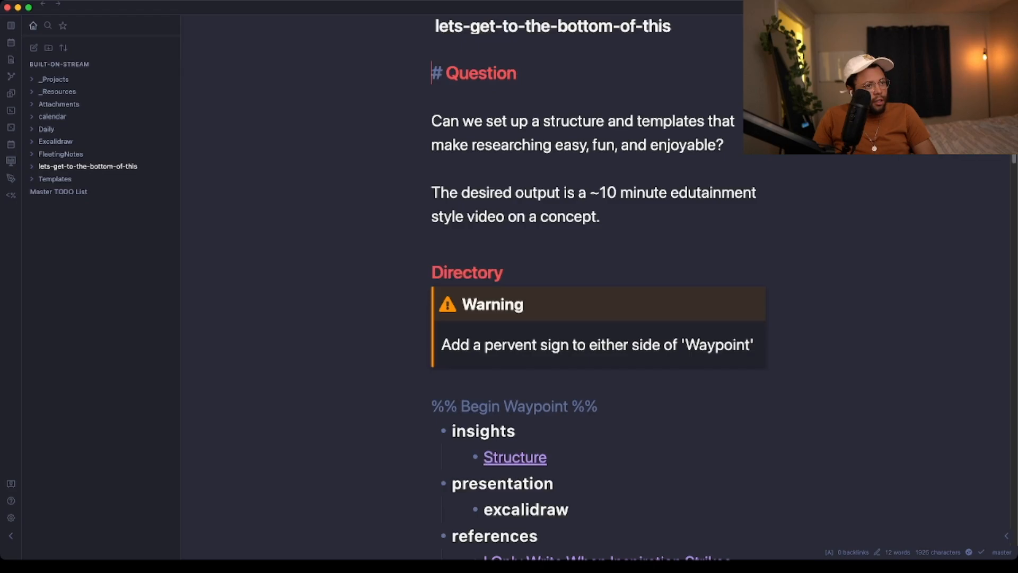
pyautogui.scroll(-3, 598, 287)
pyautogui.scroll(-5, 598, 286)
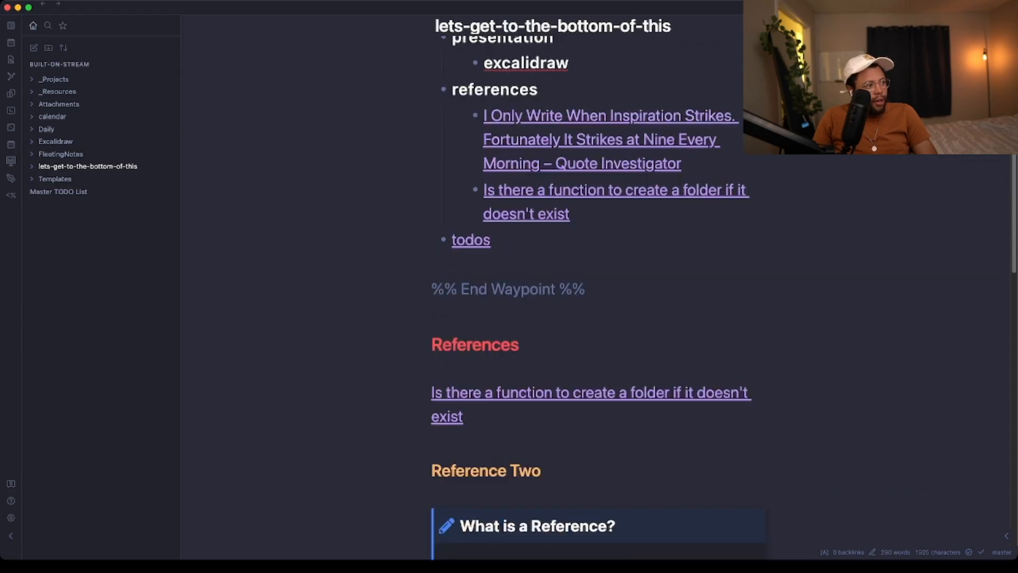
pyautogui.click(55, 178)
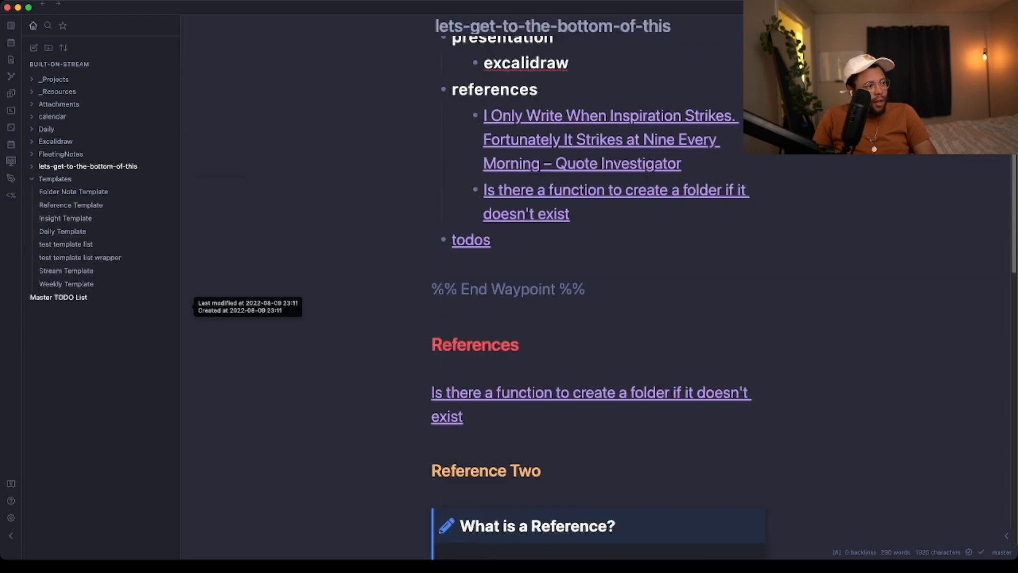
pyautogui.click(73, 192)
pyautogui.scroll(-10, 598, 286)
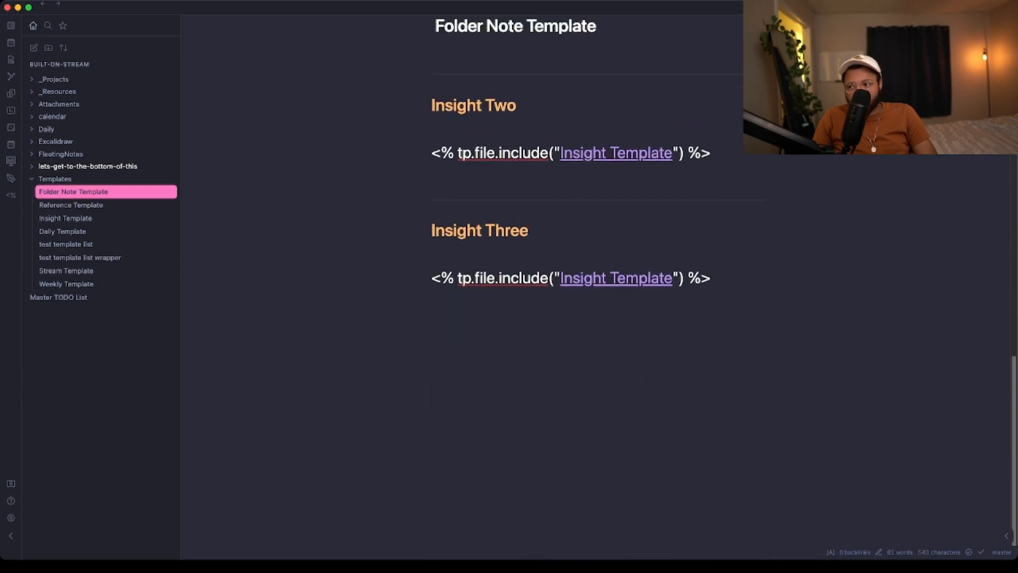
pyautogui.scroll(15, 598, 287)
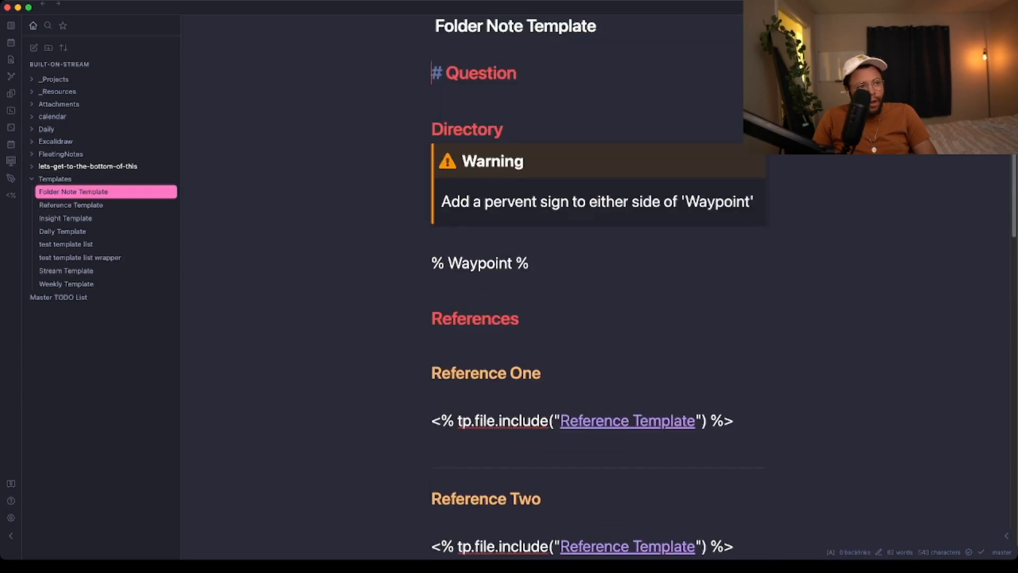
# Add the heading "todos/project-name" between the Waypoint line and the References section of the Folder Note Template
pyautogui.press('Down')
pyautogui.press('Down')
pyautogui.press('Down')
pyautogui.press('Down')
pyautogui.press('Down')
pyautogui.press('Down')
pyautogui.press('Down')
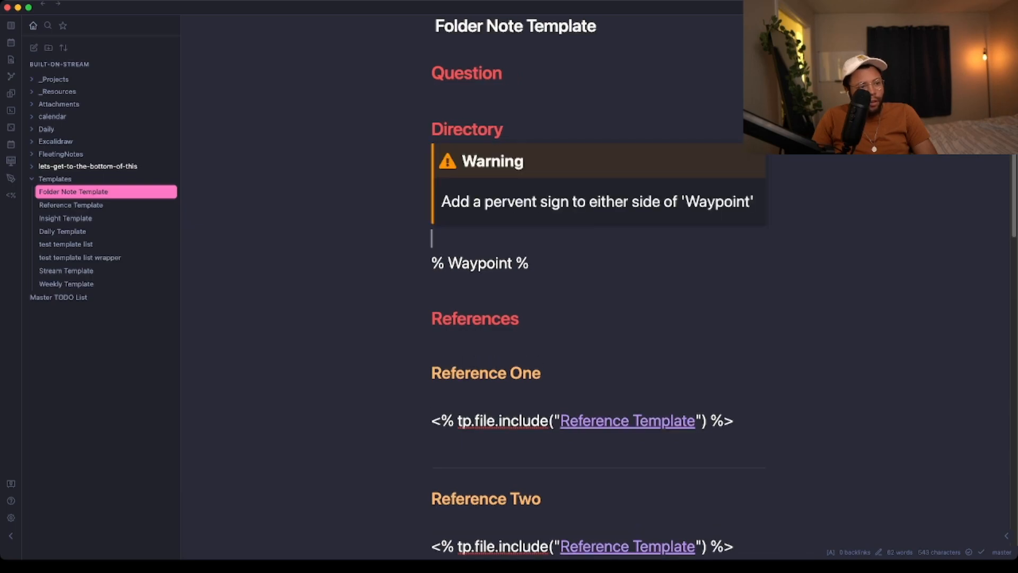
pyautogui.press('Return')
pyautogui.press('Return')
pyautogui.press('Return')
pyautogui.press('Return')
pyautogui.press('Up')
pyautogui.press('Up')
pyautogui.write('# todos/p')
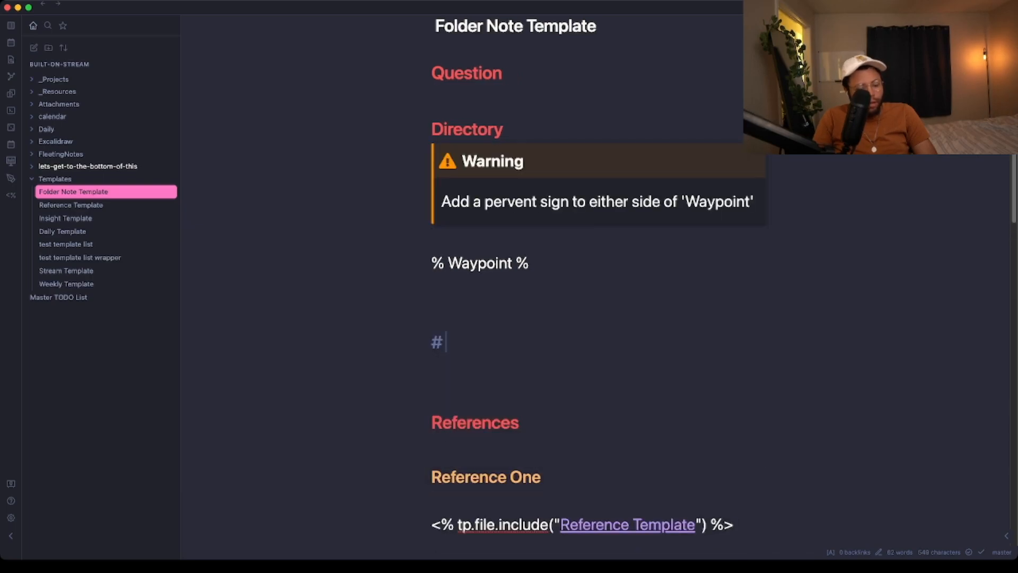
pyautogui.write('roject-name')
pyautogui.press('Return')
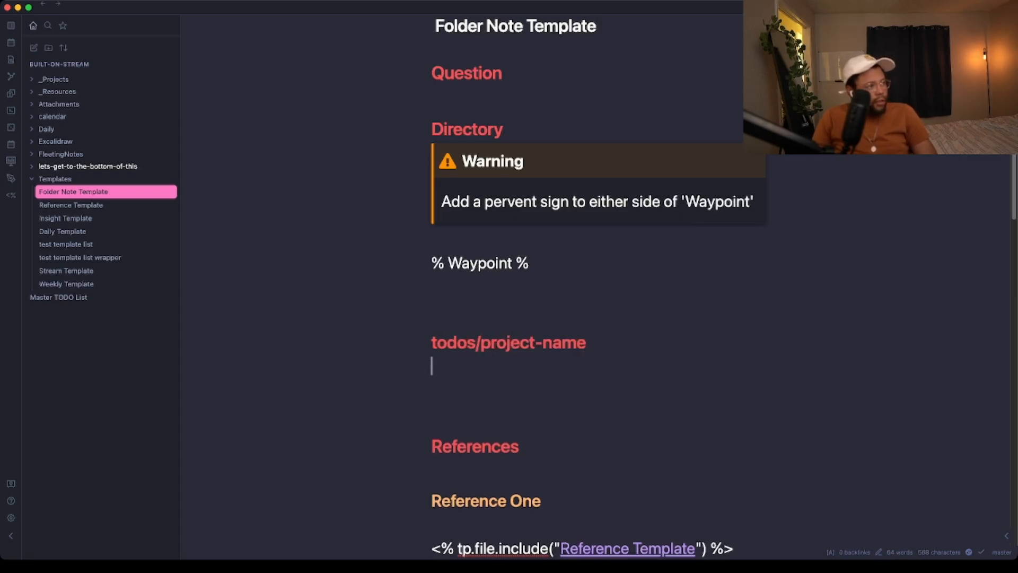
# Search the vault for "tasks" and look up the existing tasks query block in the 2022-07-29 note
pyautogui.press('super+comma')
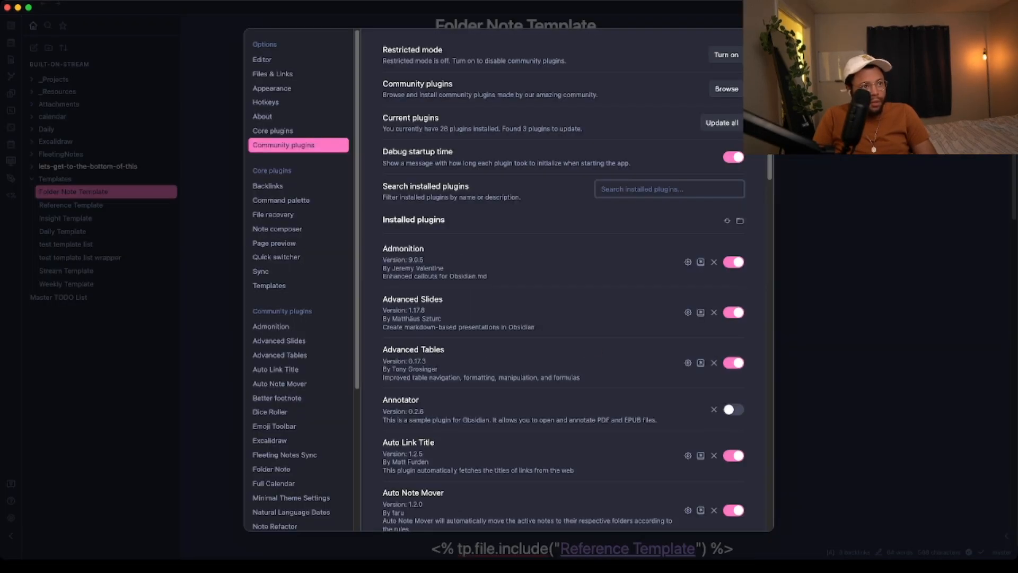
pyautogui.press('Escape')
pyautogui.press('super+shift+f')
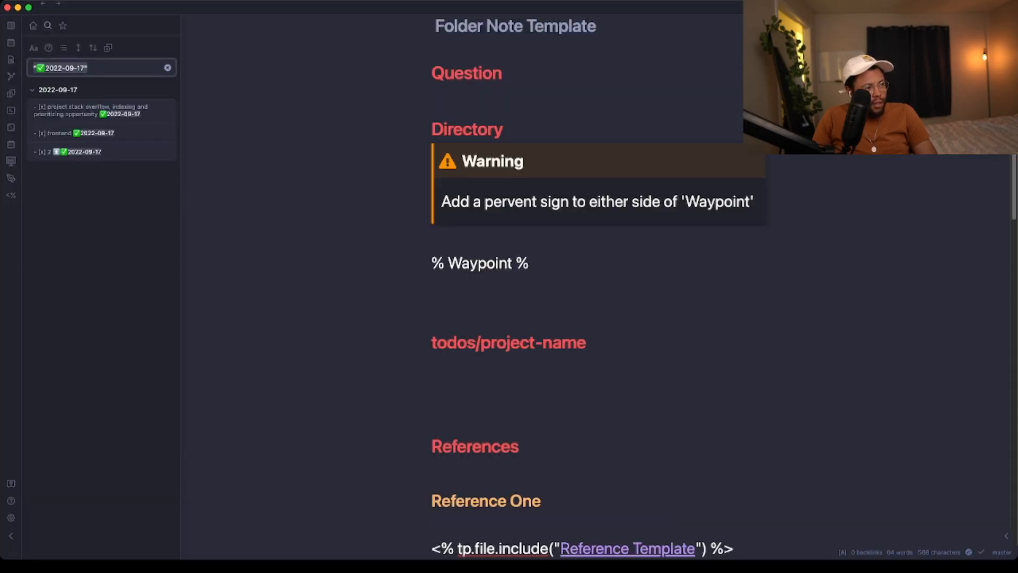
pyautogui.write('tasks')
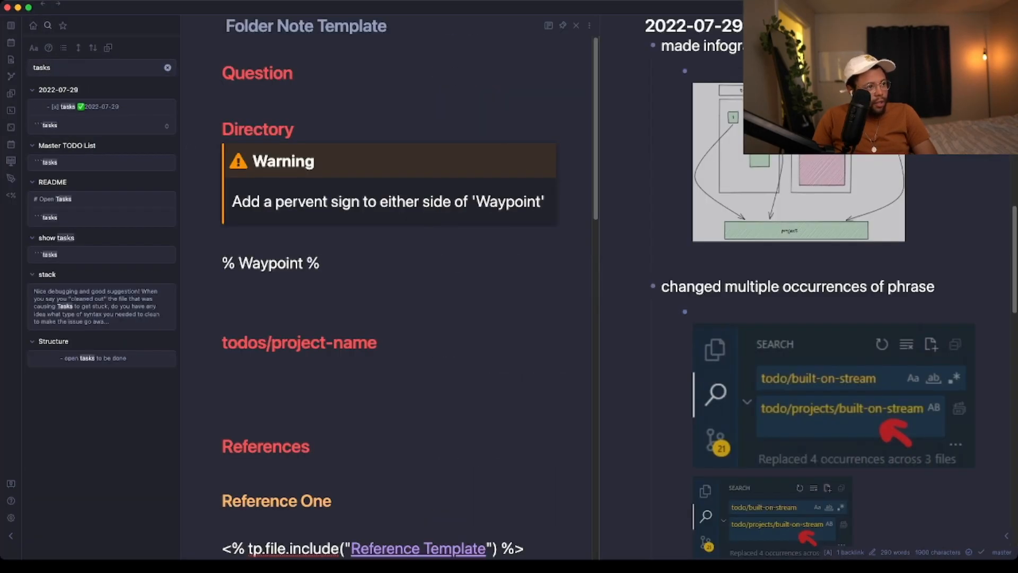
pyautogui.scroll(-6, 805, 287)
pyautogui.press('super+w')
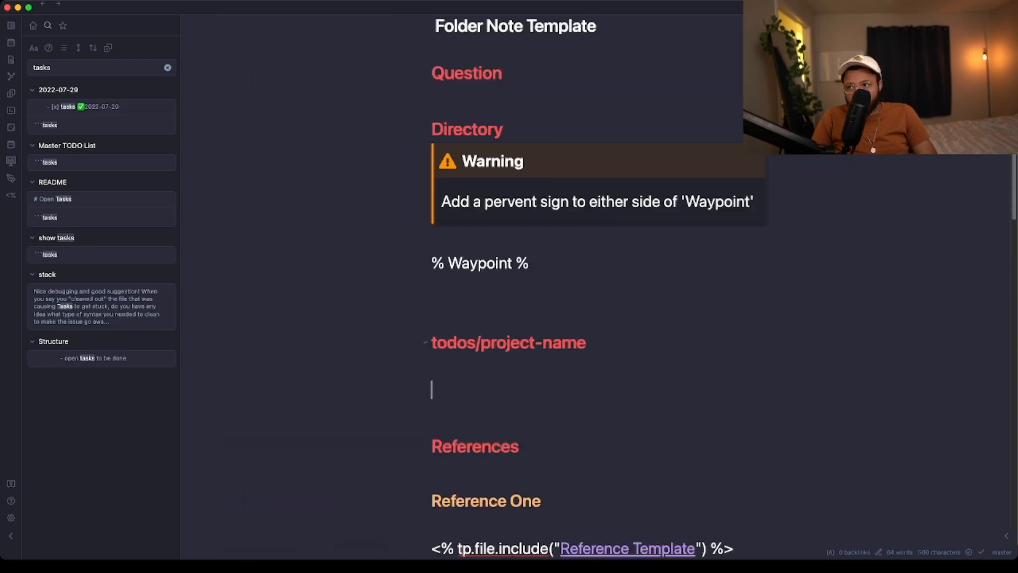
# Insert a tasks query with "not done" and "heading includes todo/project-name" under the new heading, and shorten that heading to "todos"
pyautogui.write('```tasks not done heading includes todo/software ```')
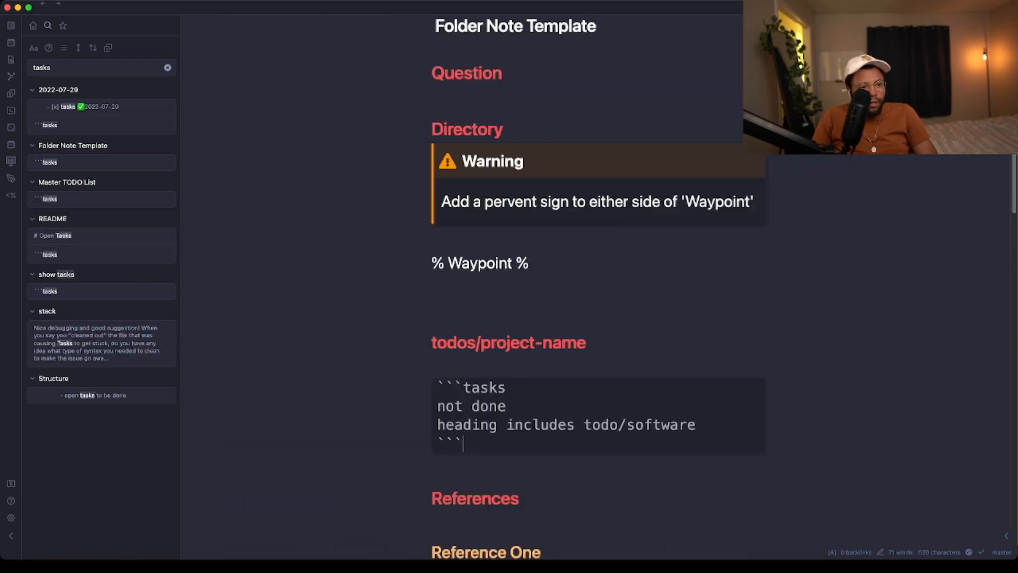
pyautogui.doubleClick(679, 425)
pyautogui.write('project-name')
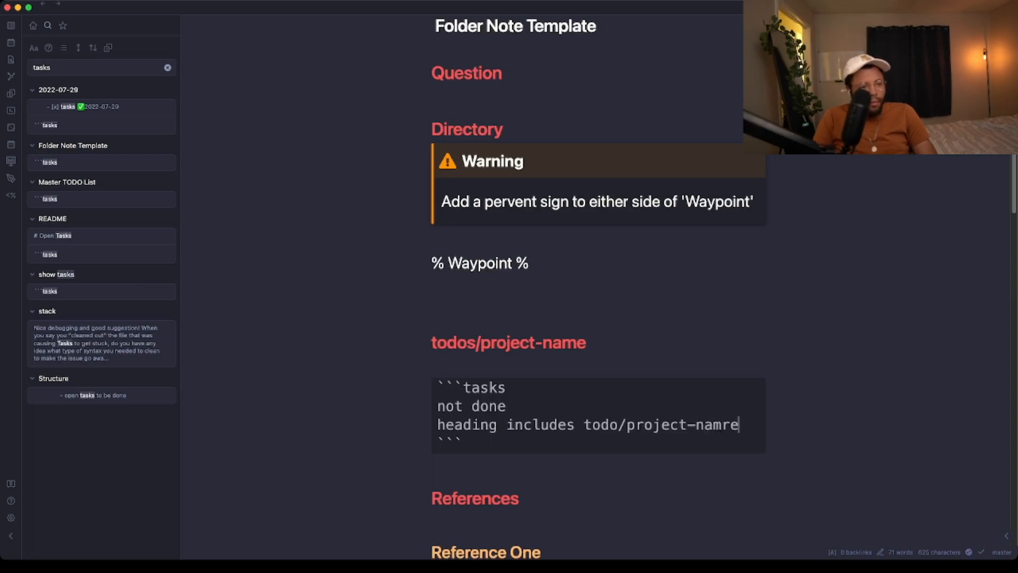
pyautogui.click(586, 343)
pyautogui.moveTo(601, 343); pyautogui.dragTo(490, 343)
pyautogui.press('BackSpace')
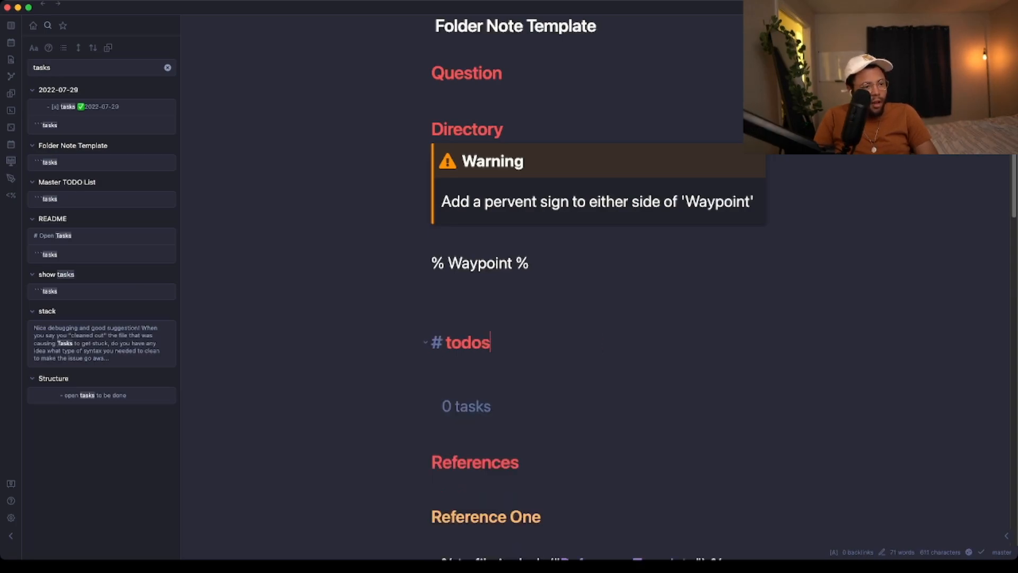
# Copy the Directory section's ad-warning block to below the todos heading, and correct "pervent" to "percent" in the original
pyautogui.scroll(-1, 535, 297)
pyautogui.click(516, 242)
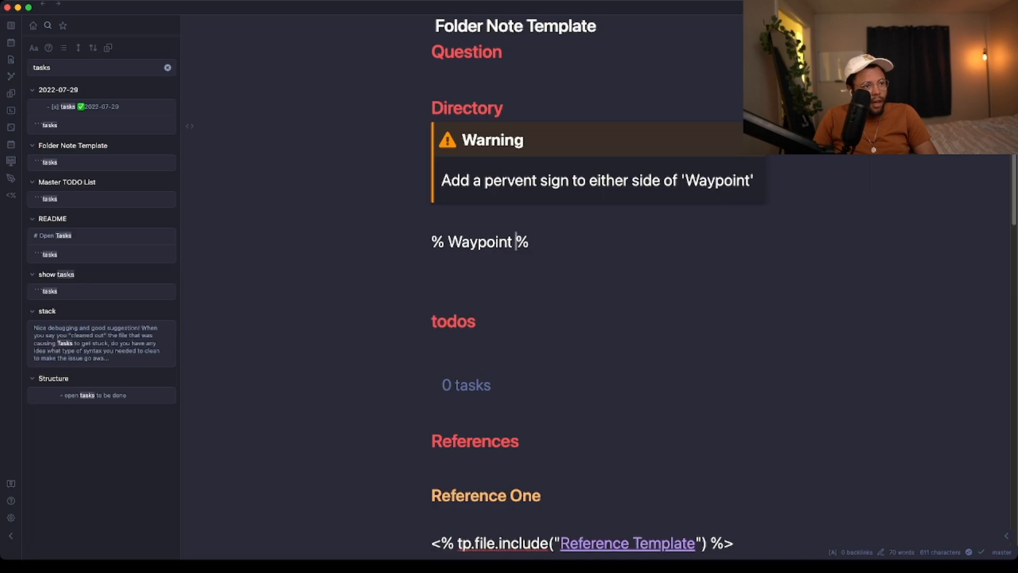
pyautogui.click(530, 179)
pyautogui.press('super+c')
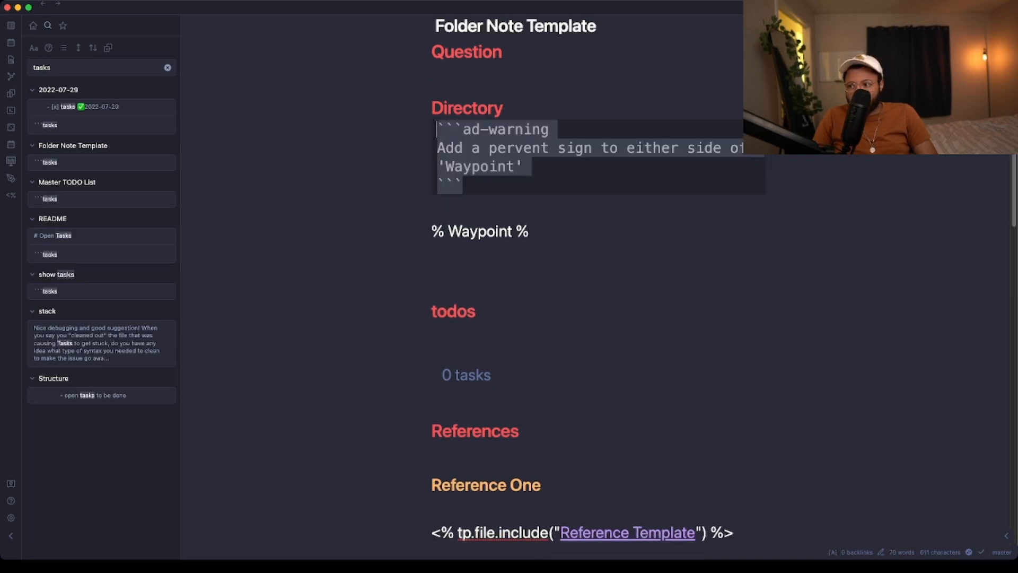
pyautogui.click(433, 334)
pyautogui.press('super+v')
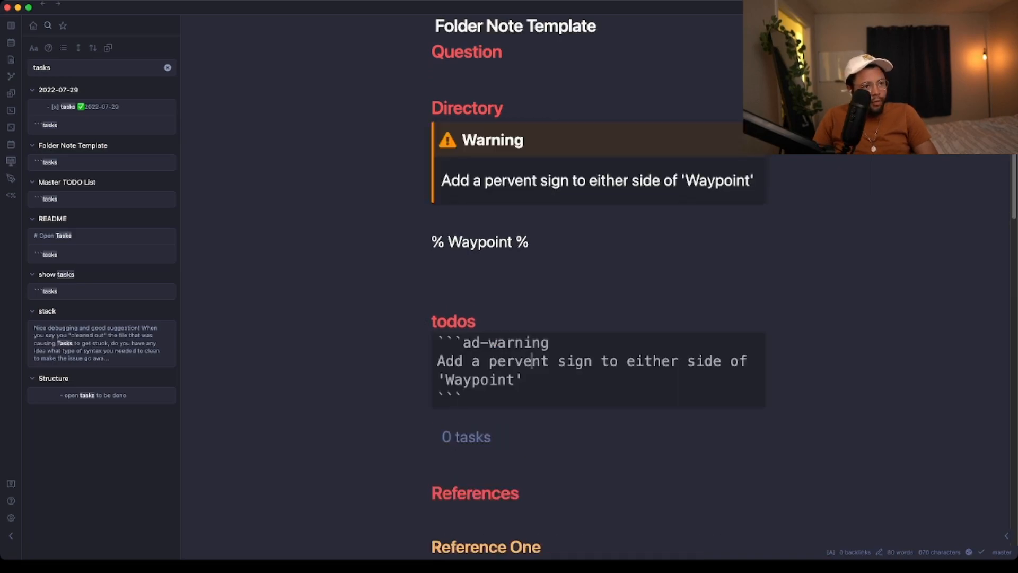
pyautogui.click(493, 175)
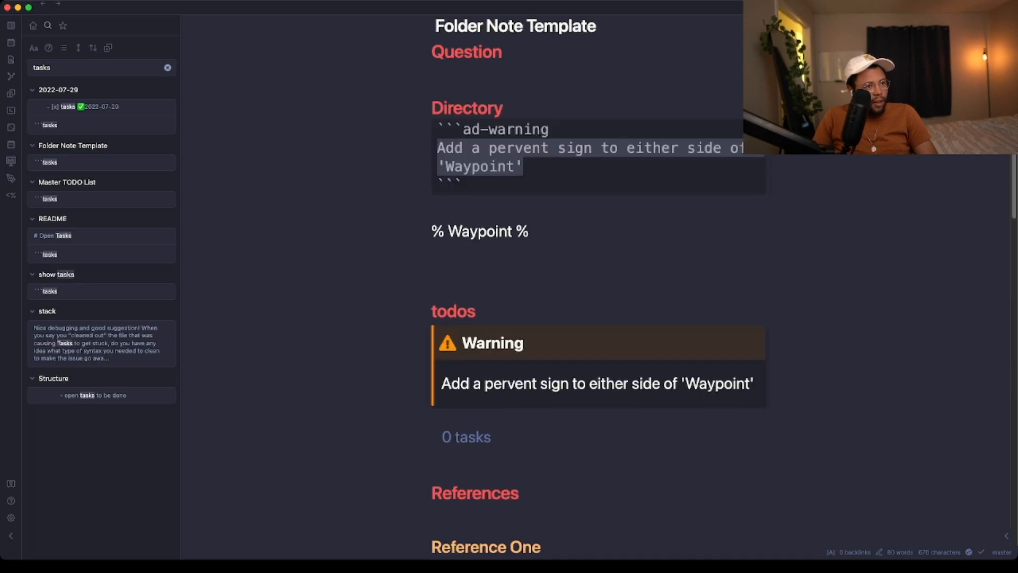
pyautogui.click(523, 148)
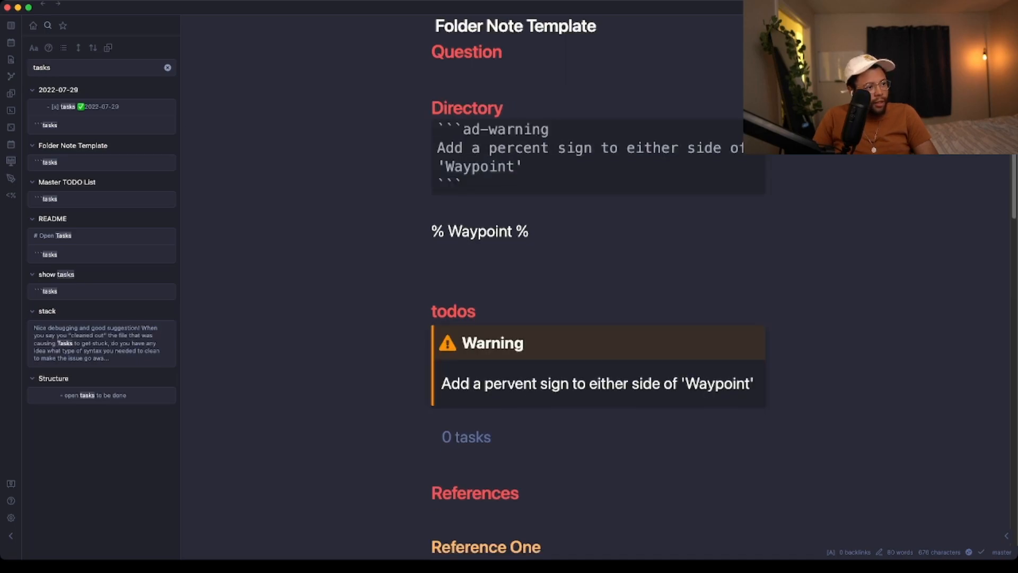
# Replace the todos warning's text with "change `tasks` below to reference the correct project name from `todos.md`"
pyautogui.click(189, 330)
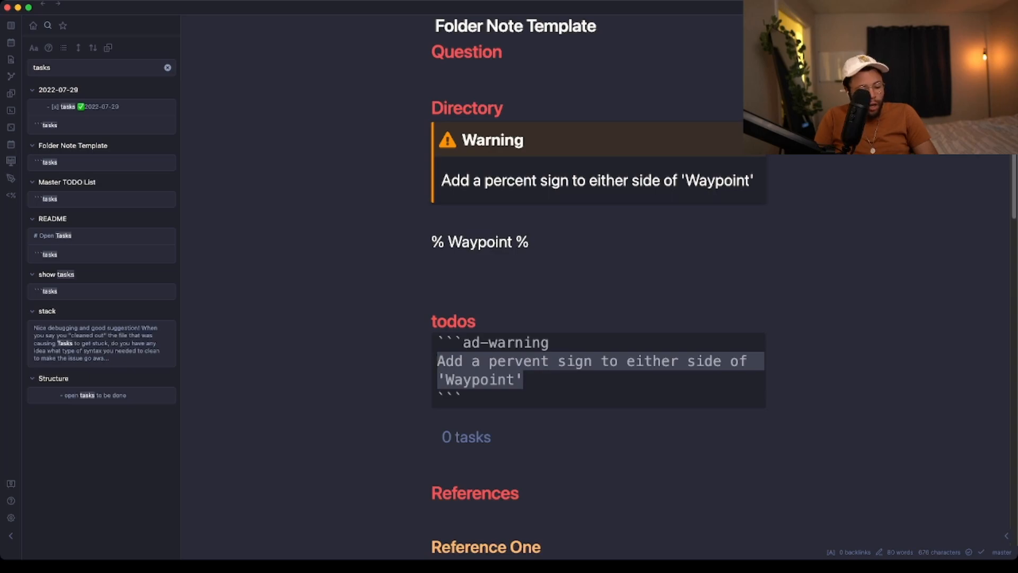
pyautogui.write('change `tasks` b')
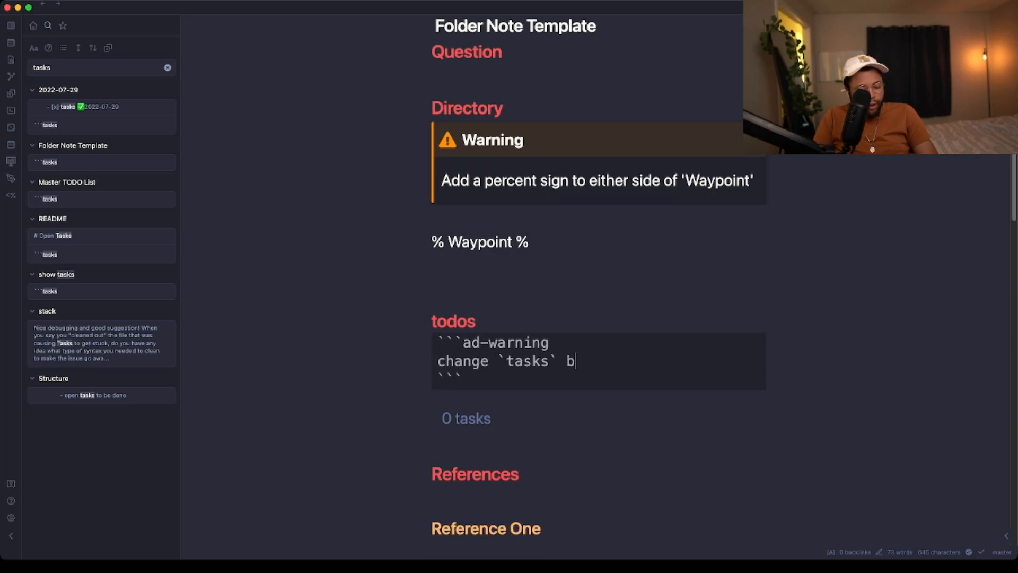
pyautogui.write('elow to ref')
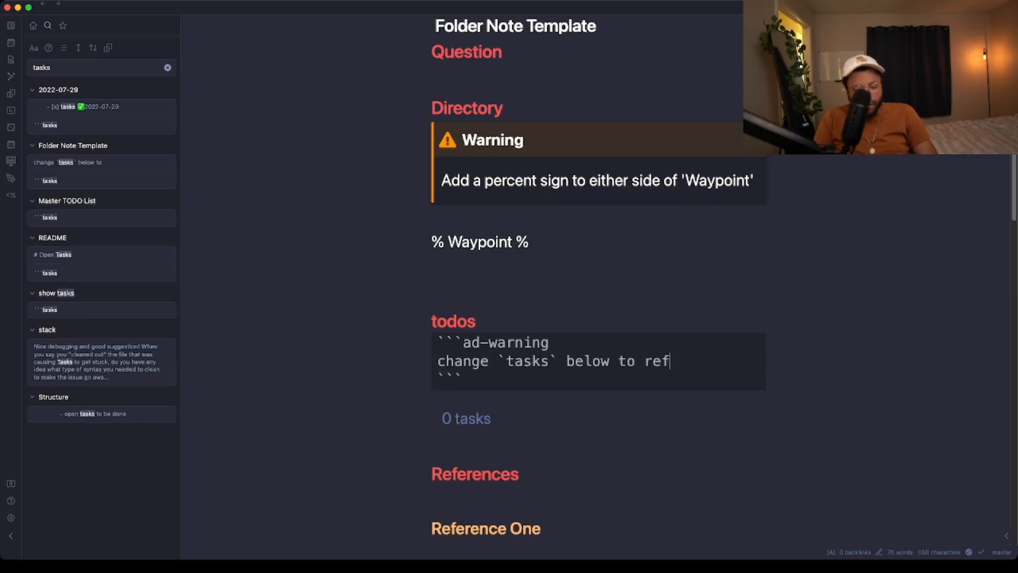
pyautogui.write('erence the correct project name fot')
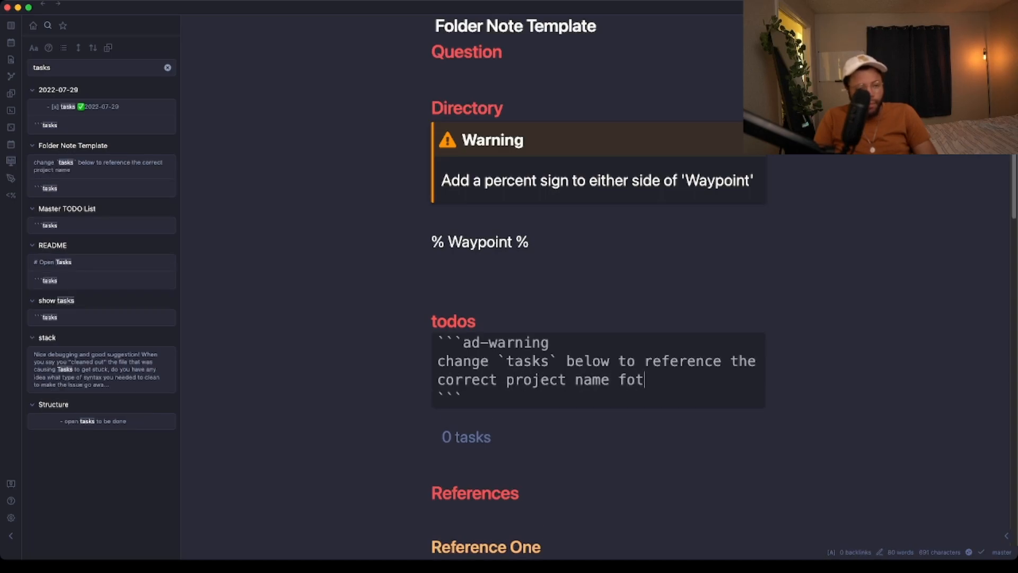
pyautogui.press('BackSpace')
pyautogui.write('rom `todos.m')
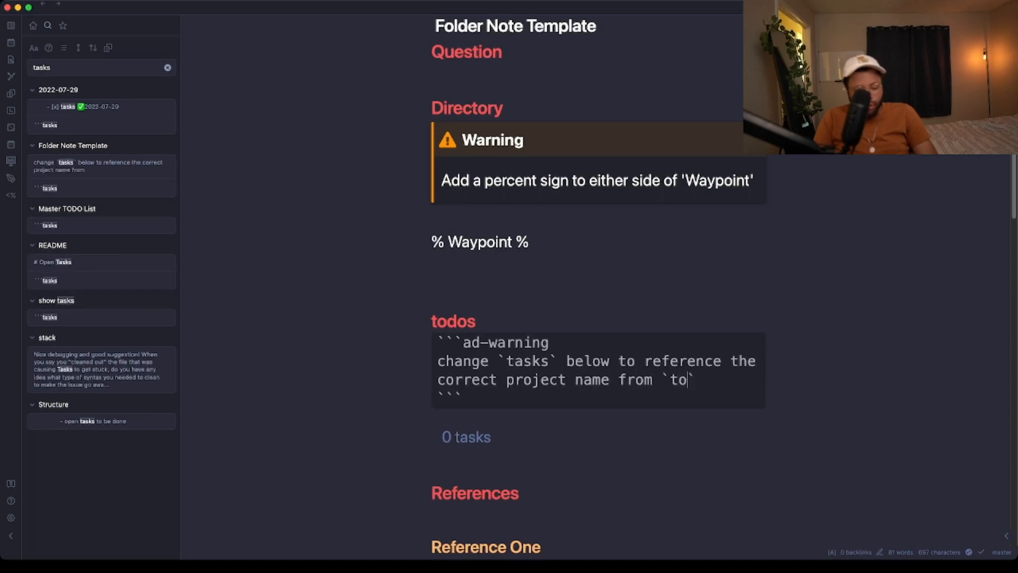
pyautogui.write('dos.md')
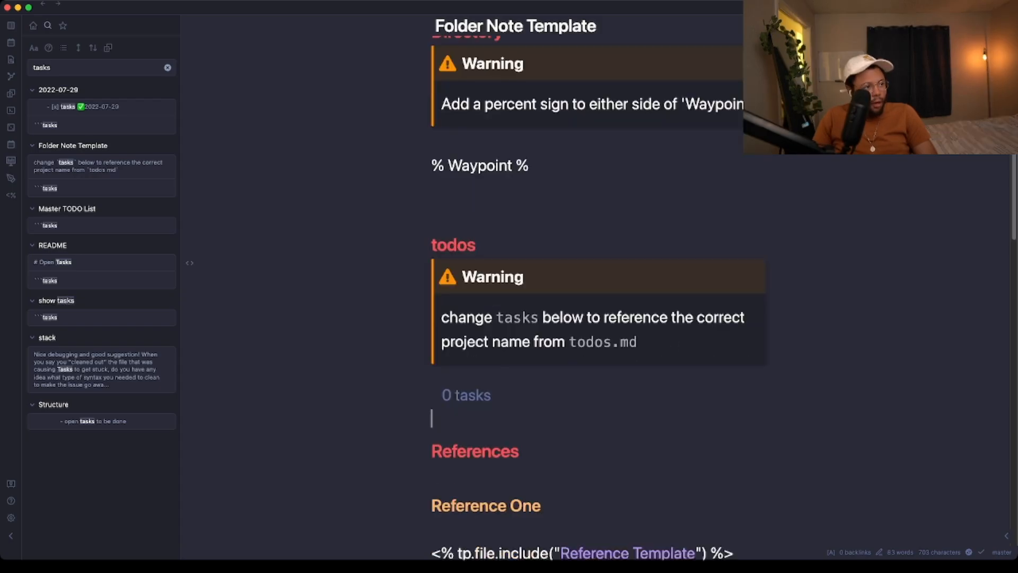
# Copy the template's whole todos section and open the lets-get-to-the-bottom-of-this folder note in place of the template
pyautogui.click(190, 373)
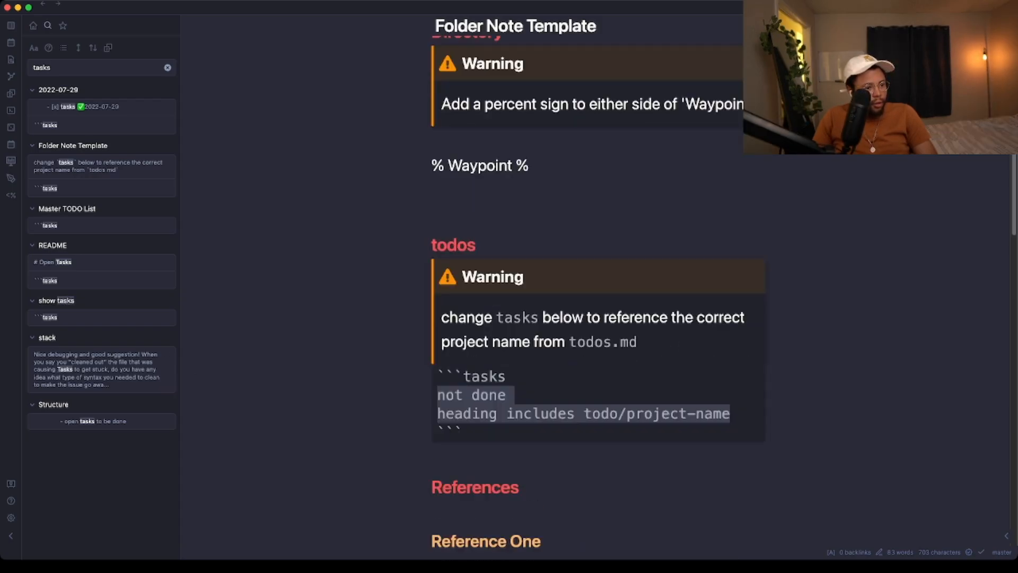
pyautogui.moveTo(465, 428); pyautogui.dragTo(190, 261)
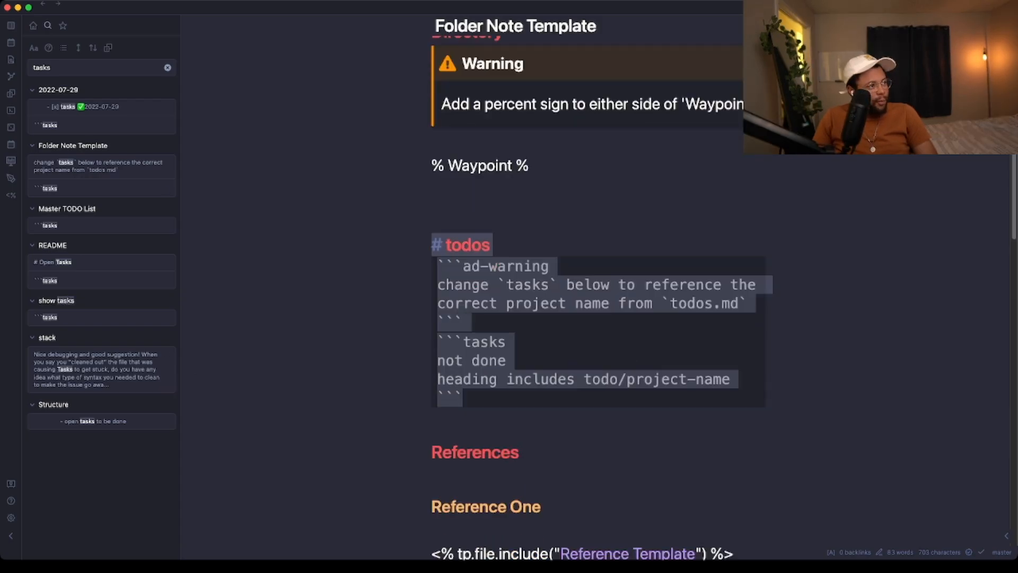
pyautogui.click(33, 25)
pyautogui.keyDown('super'); pyautogui.click(88, 166); pyautogui.keyUp('super')
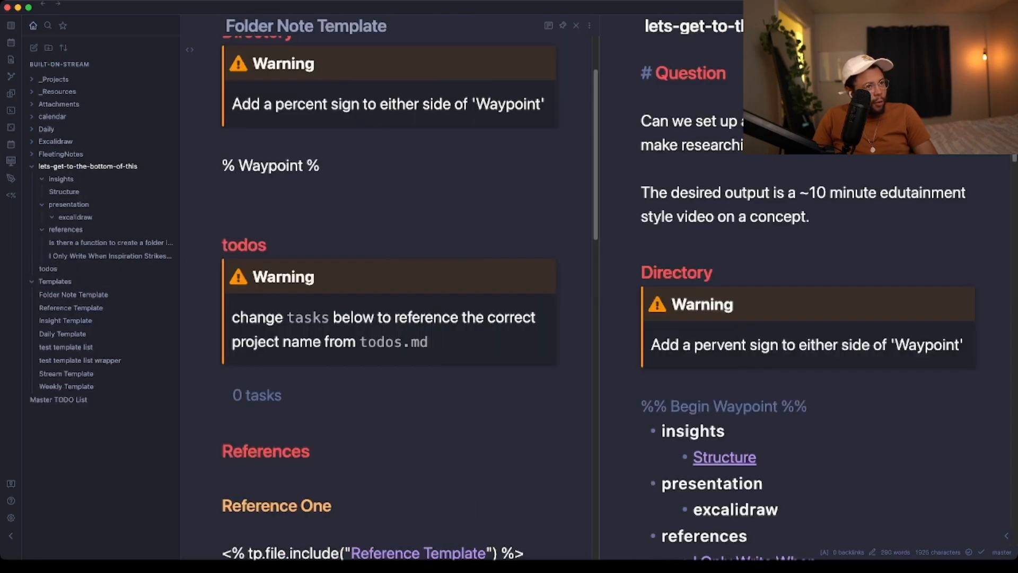
pyautogui.click(576, 25)
pyautogui.scroll(-10, 598, 287)
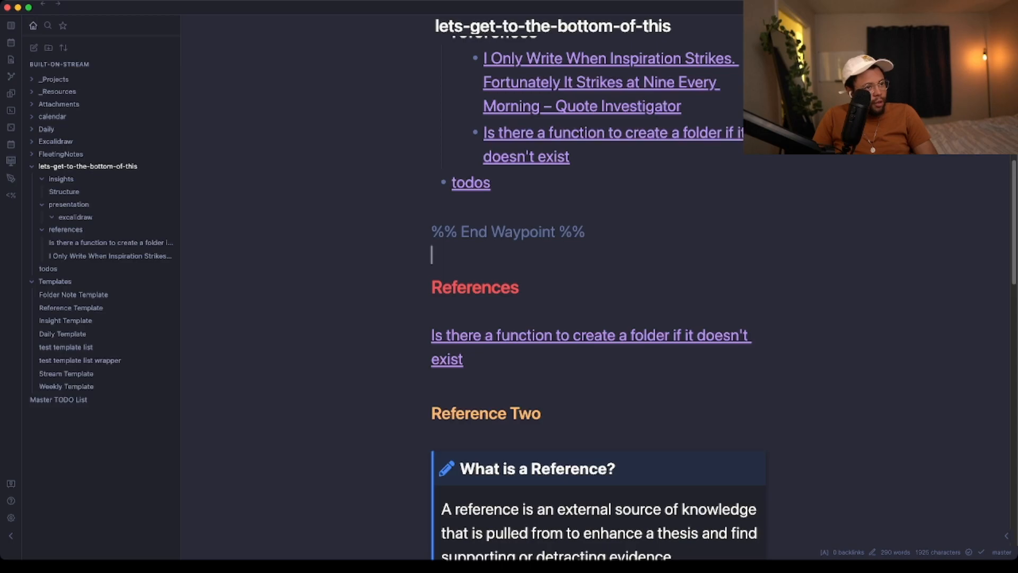
# Paste the todos section between End Waypoint and References, with a blank line separating its warning from the tasks query
pyautogui.press('Return')
pyautogui.press('Return')
pyautogui.press('Up')
pyautogui.write('todos Warning change tasks below to reference the correct project name from todos.md ```tasks not done heading includes todo/project-name ```')
pyautogui.press('Up')
pyautogui.press('Up')
pyautogui.press('Up')
pyautogui.press('super+Left')
pyautogui.press('Return')
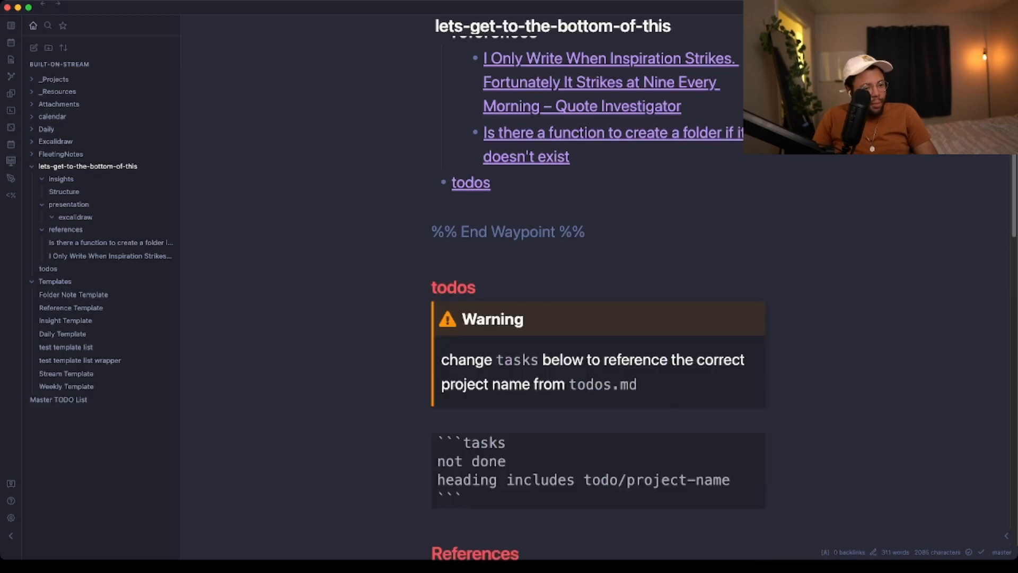
# Replace the project-name placeholder in the folder note's tasks query with "lets-get-to-the-bottom-of-this"
pyautogui.press('shift+super+Right')
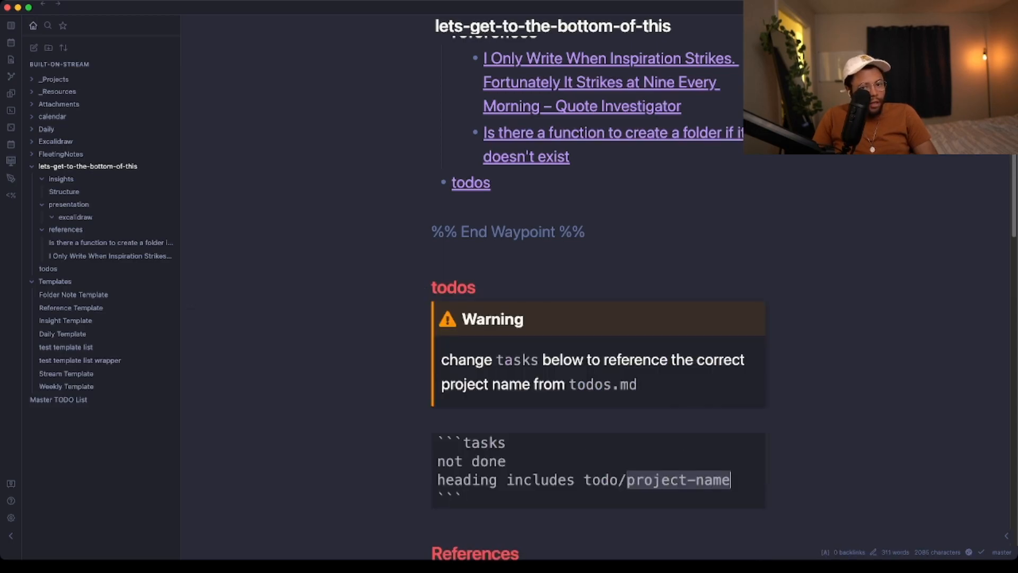
pyautogui.write('lets-')
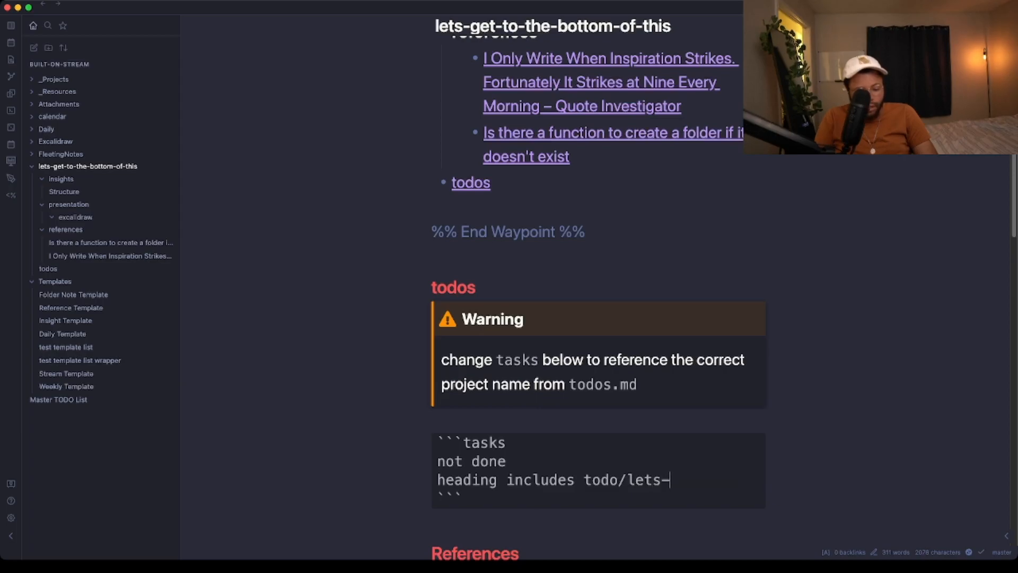
pyautogui.write('get-to-the-bottom-of-this')
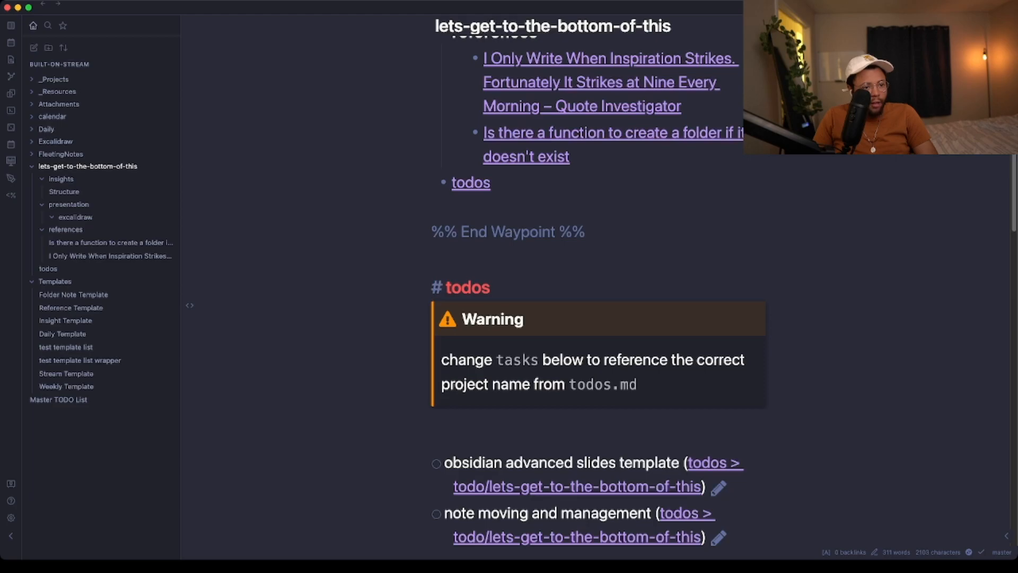
pyautogui.scroll(-3, 189, 273)
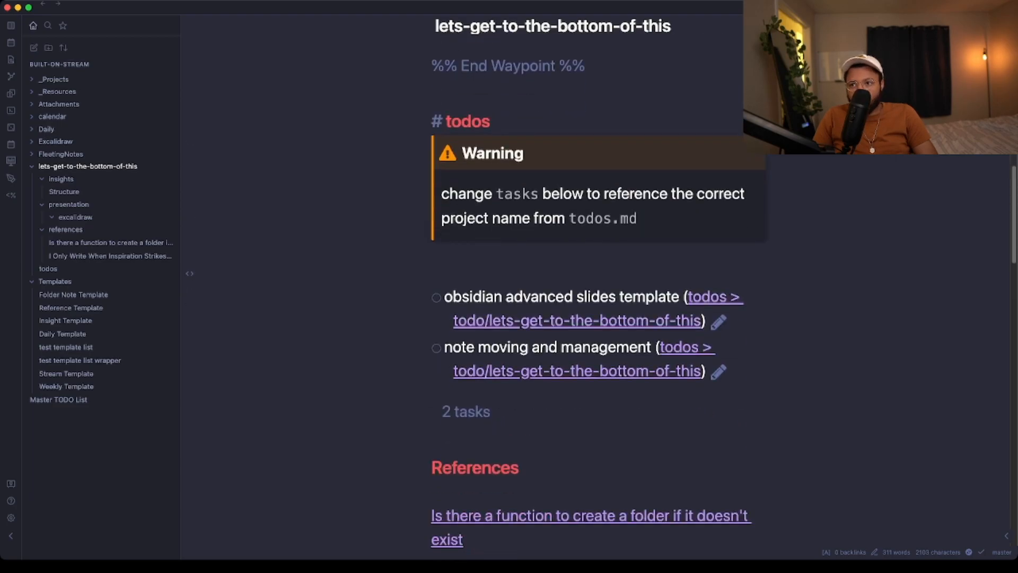
# Review the source of the folder note template's todos warning, and the question text in the lets-get-to-the-bottom-of-this note
pyautogui.click(73, 294)
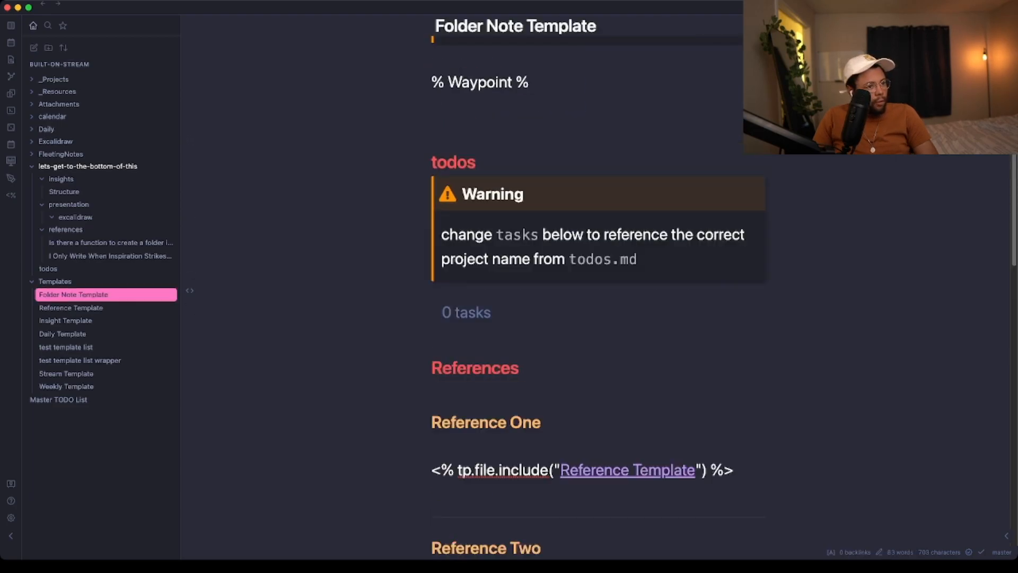
pyautogui.click(190, 290)
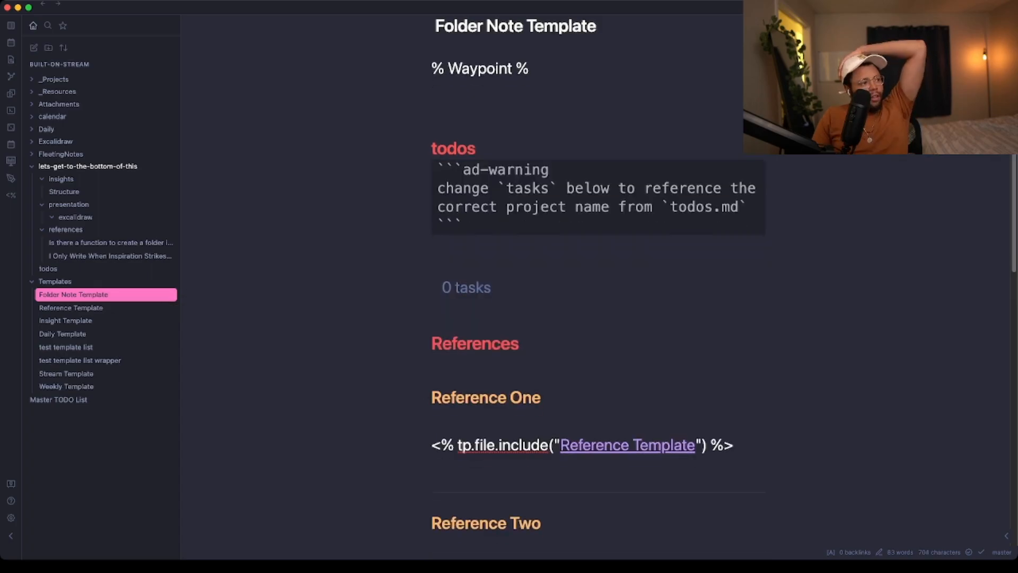
pyautogui.click(74, 166)
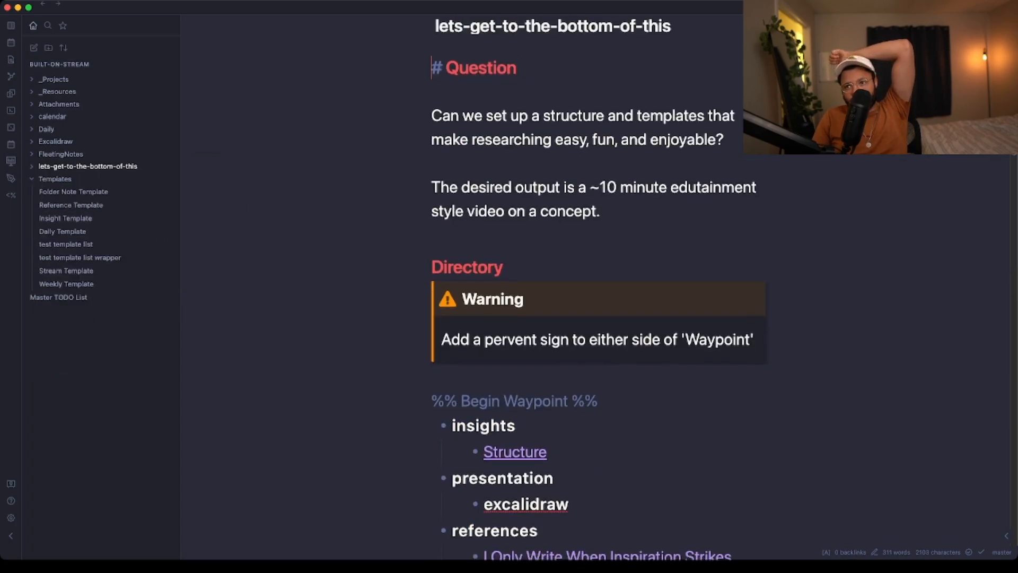
pyautogui.click(578, 121)
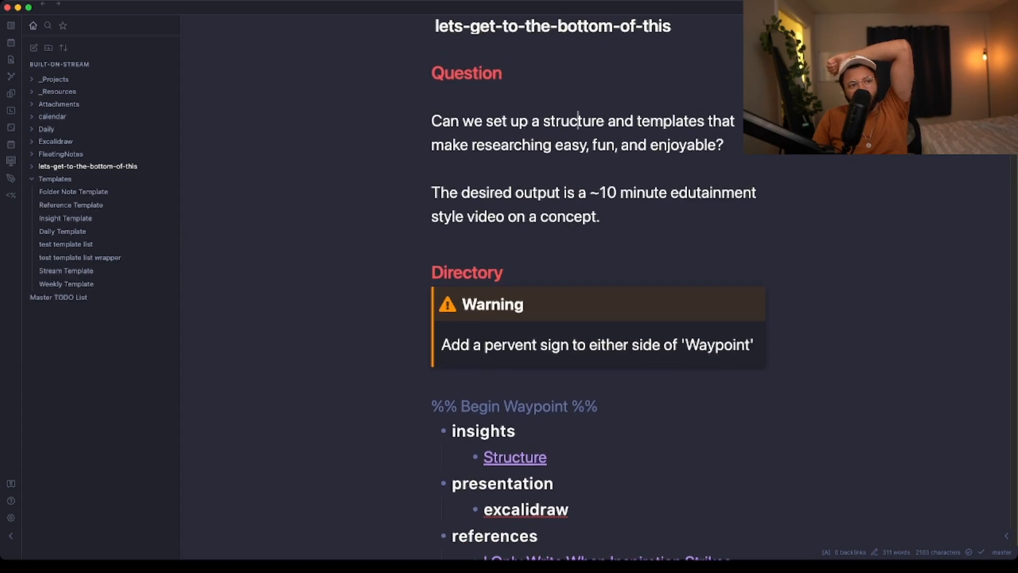
pyautogui.moveTo(599, 216); pyautogui.dragTo(431, 121)
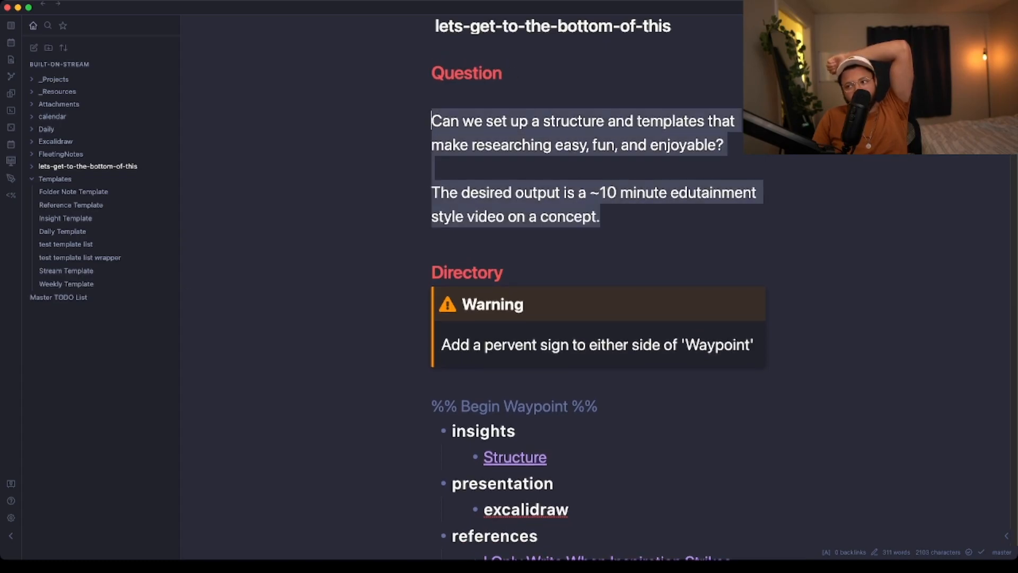
pyautogui.scroll(-2, 189, 212)
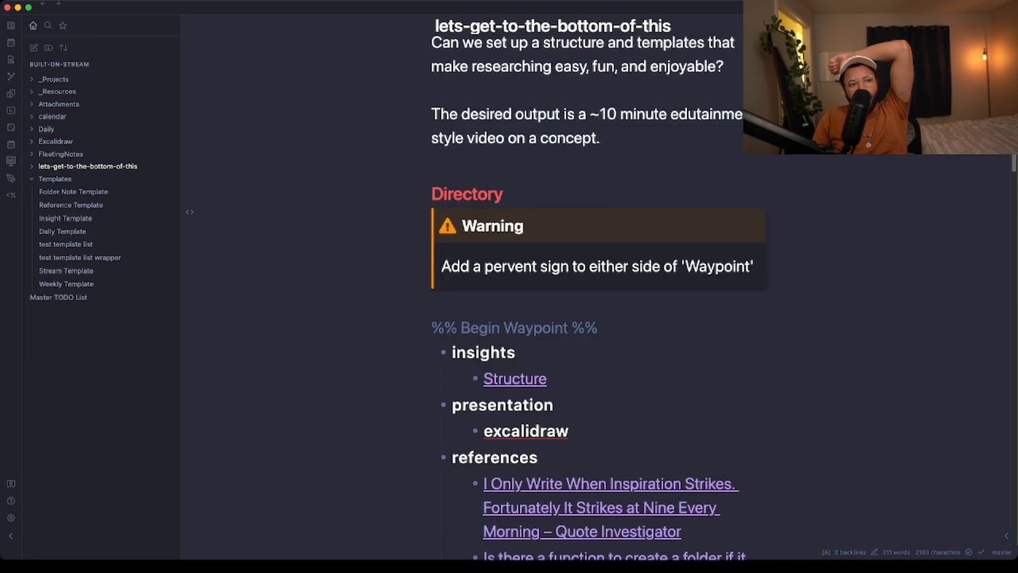
# Correct "pervent" to "percent" in the project folder note's Directory warning
pyautogui.click(507, 266)
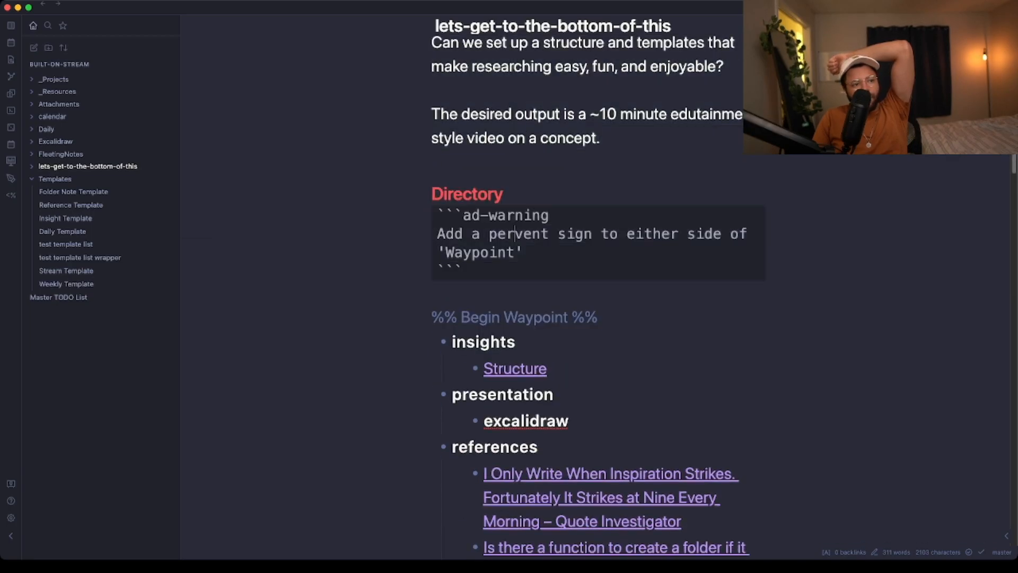
pyautogui.press('BackSpace')
pyautogui.write('c')
pyautogui.click(190, 211)
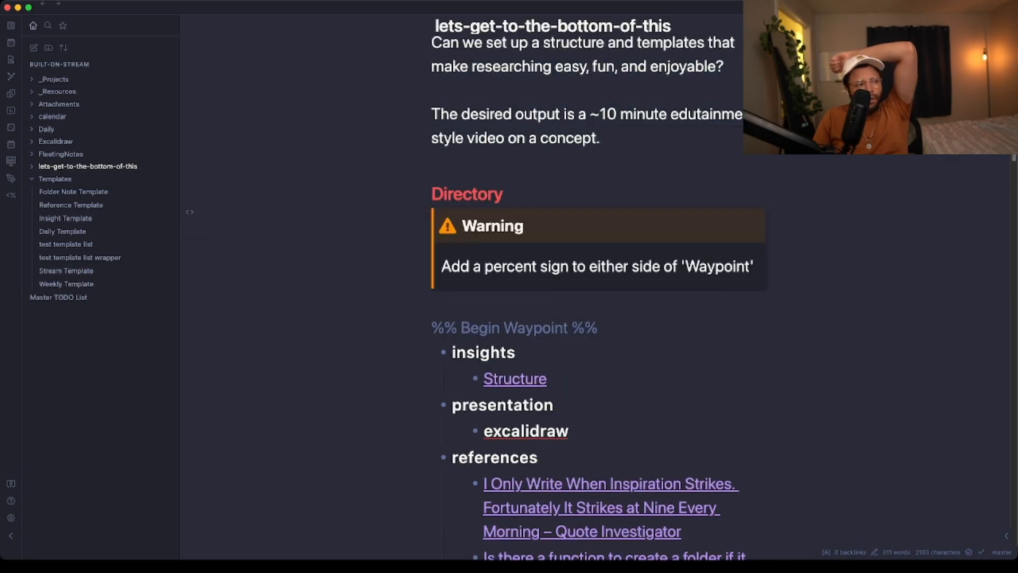
# Delete the ad-warning blocks under the Directory and todos headings of the project folder note
pyautogui.click(189, 211)
pyautogui.moveTo(464, 269); pyautogui.dragTo(438, 215)
pyautogui.press('BackSpace')
pyautogui.scroll(-6, 189, 311)
pyautogui.click(191, 371)
pyautogui.moveTo(462, 371); pyautogui.dragTo(437, 316)
pyautogui.press('BackSpace')
pyautogui.press('BackSpace')
# Replace the folder note's Reference Two section with a link to the "I Only Write When Inspiration Strikes" reference note
pyautogui.scroll(-8, 189, 266)
pyautogui.click(432, 127)
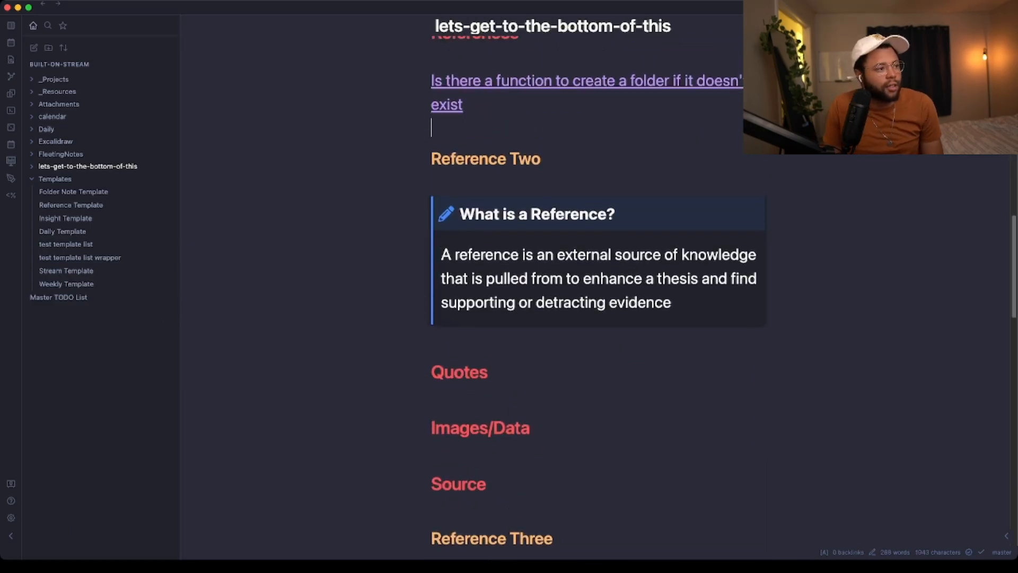
pyautogui.scroll(1, 598, 287)
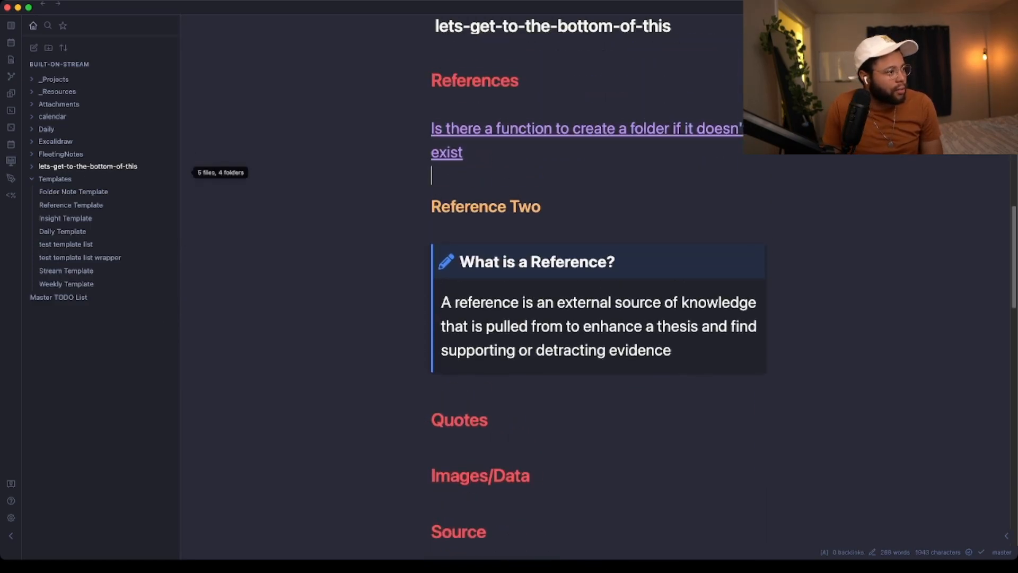
pyautogui.click(87, 166)
pyautogui.click(65, 229)
pyautogui.click(110, 255)
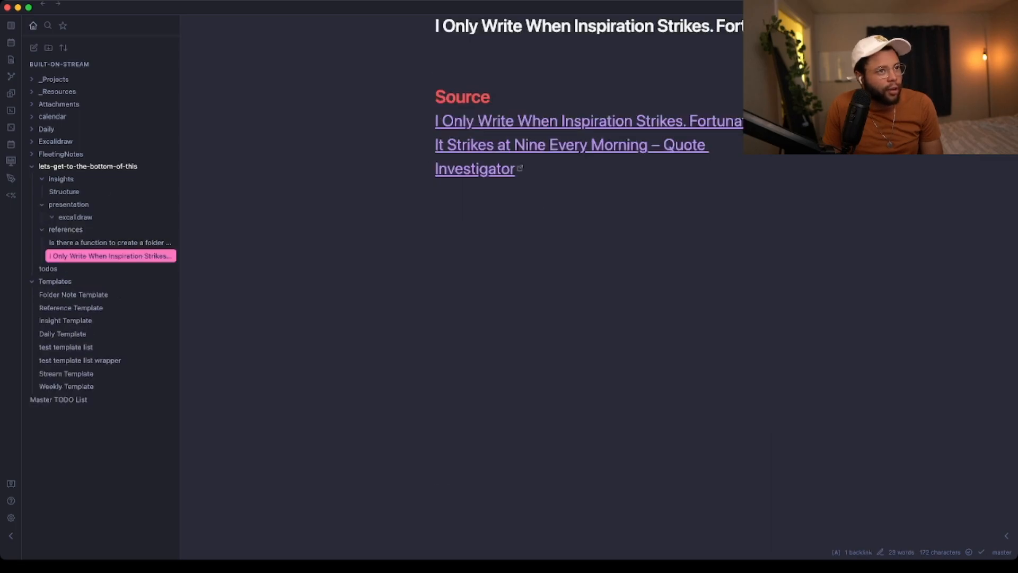
pyautogui.click(87, 166)
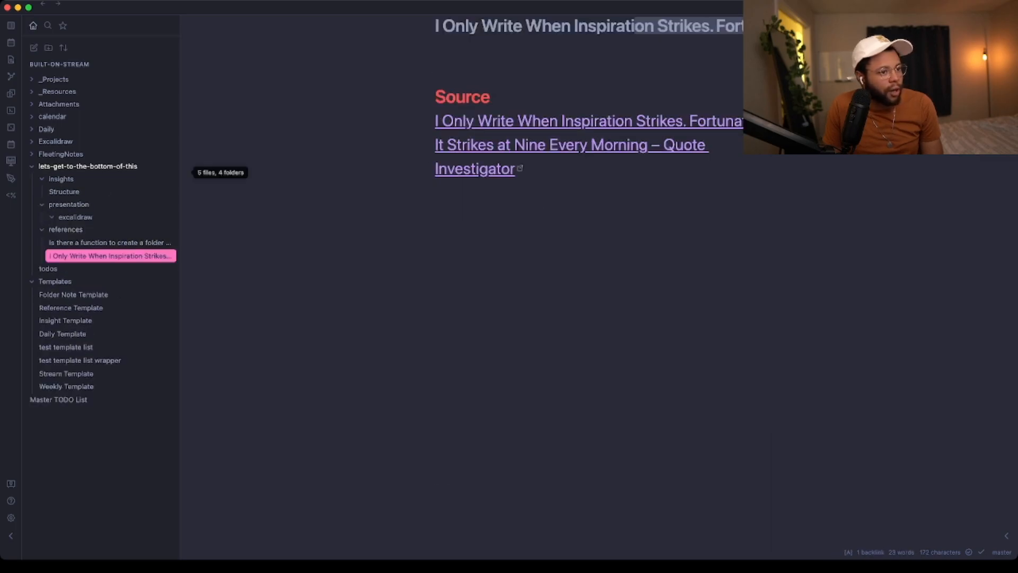
pyautogui.scroll(-20, 598, 286)
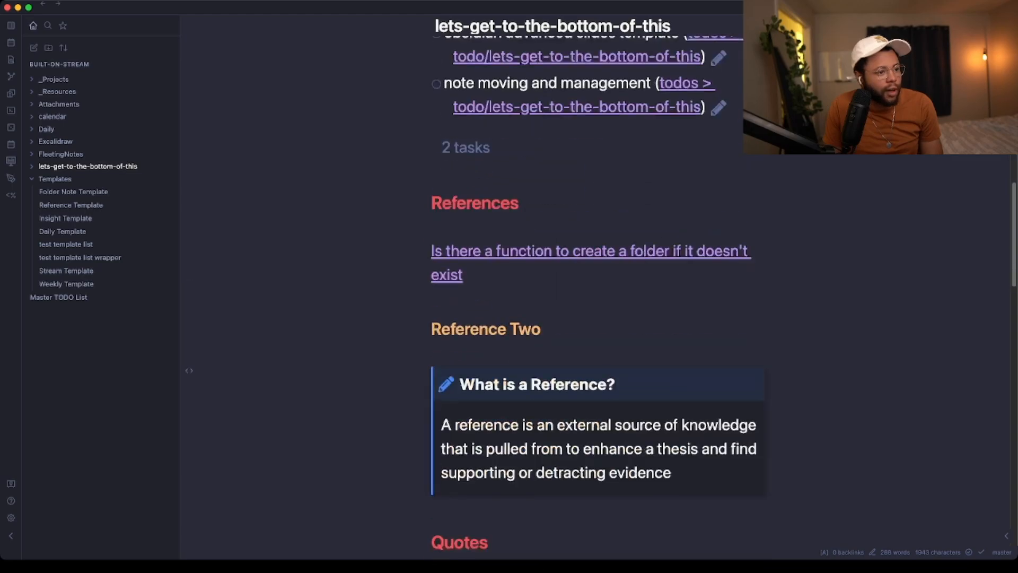
pyautogui.click(577, 126)
pyautogui.scroll(-10, 598, 286)
pyautogui.scroll(10, 598, 286)
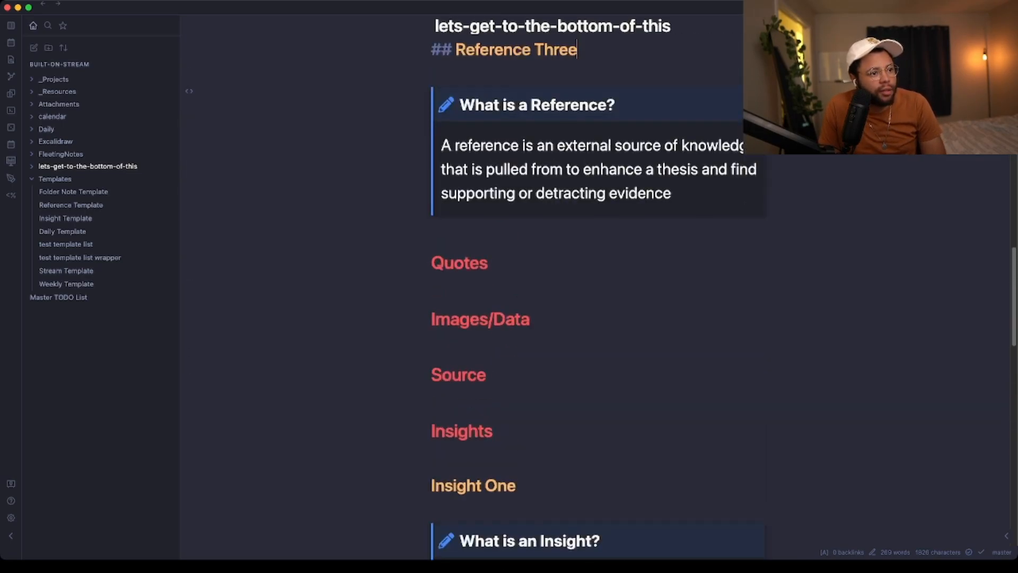
# Examine the heading levels within the folder note's Reference Three section and its placement among the references
pyautogui.moveTo(486, 374); pyautogui.dragTo(431, 262)
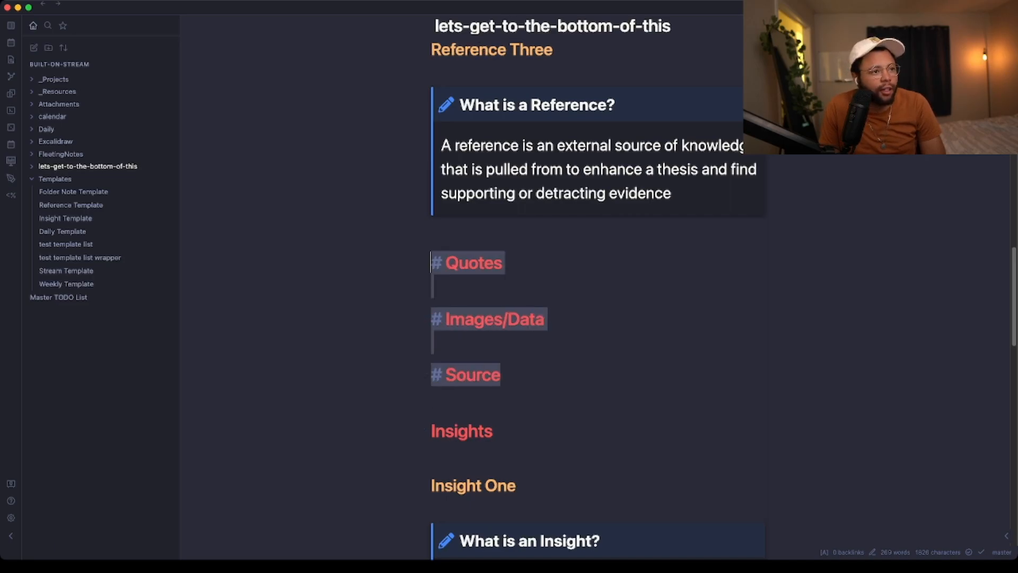
pyautogui.click(433, 397)
pyautogui.scroll(9, 587, 373)
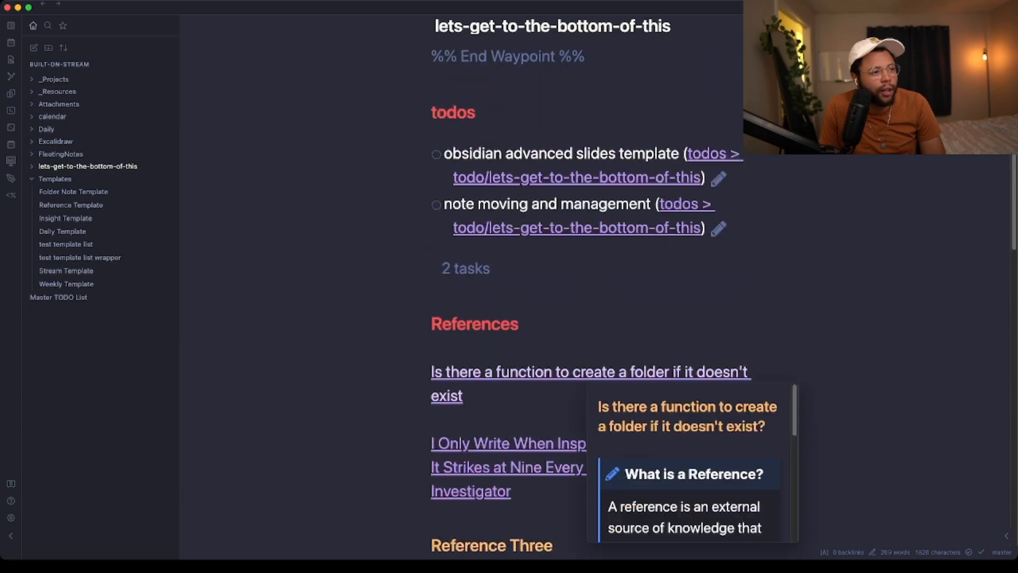
pyautogui.scroll(-4, 587, 373)
pyautogui.doubleClick(471, 136)
pyautogui.scroll(-6, 466, 281)
pyautogui.moveTo(432, 401); pyautogui.dragTo(431, 321)
pyautogui.click(432, 345)
pyautogui.scroll(1, 466, 339)
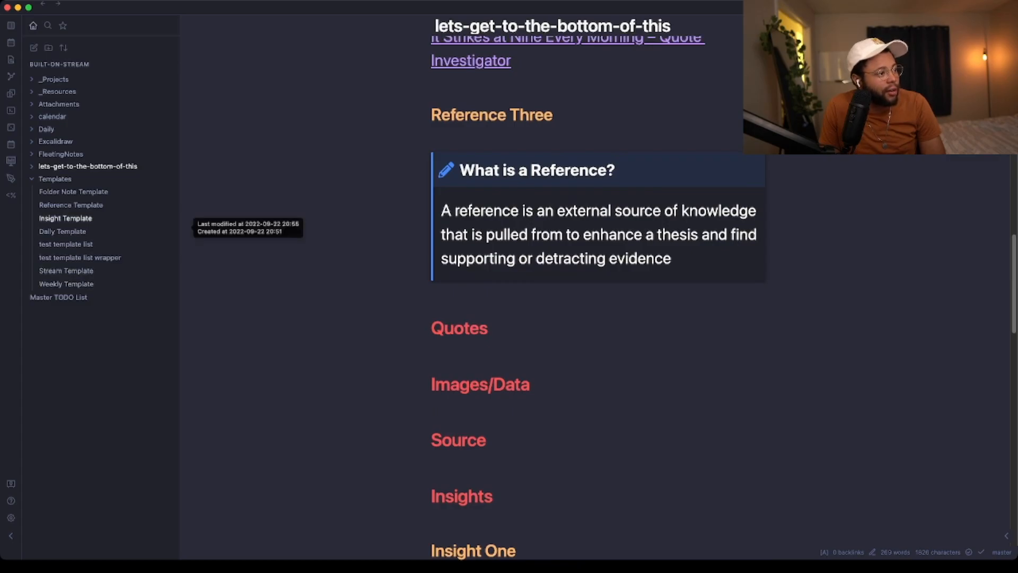
# Change the Quotes, Images/Data and Source headings in the Reference Template to level 3
pyautogui.click(70, 204)
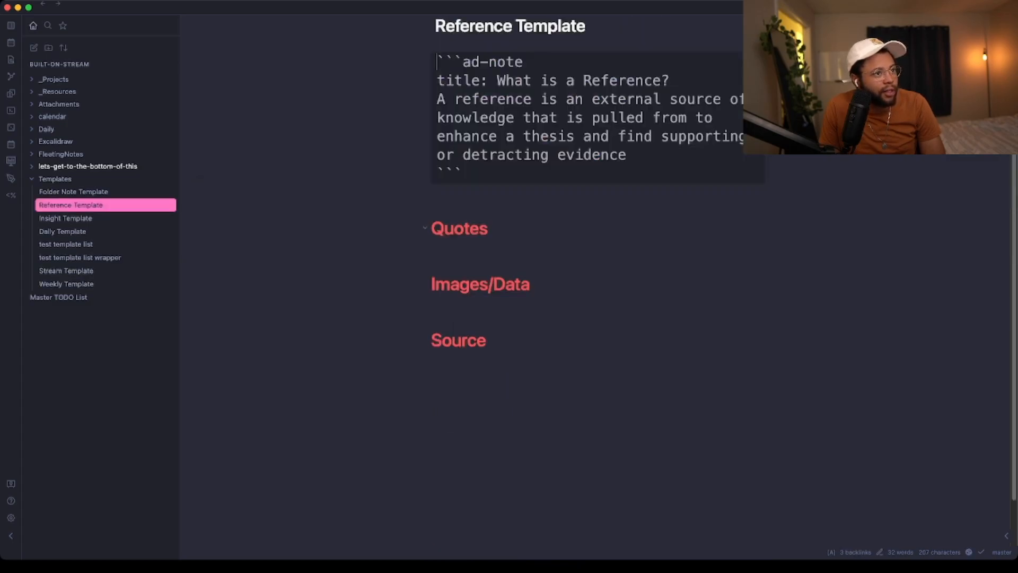
pyautogui.click(433, 228)
pyautogui.press('super+3')
pyautogui.press('Down')
pyautogui.press('Down')
pyautogui.press('super+4')
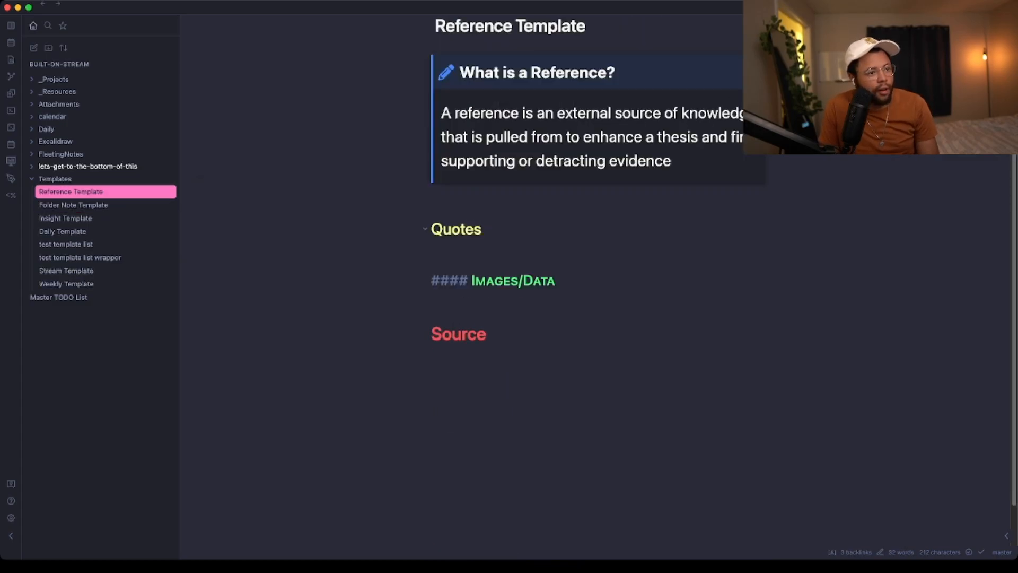
pyautogui.press('super+3')
pyautogui.press('Down')
pyautogui.press('Down')
pyautogui.press('super+3')
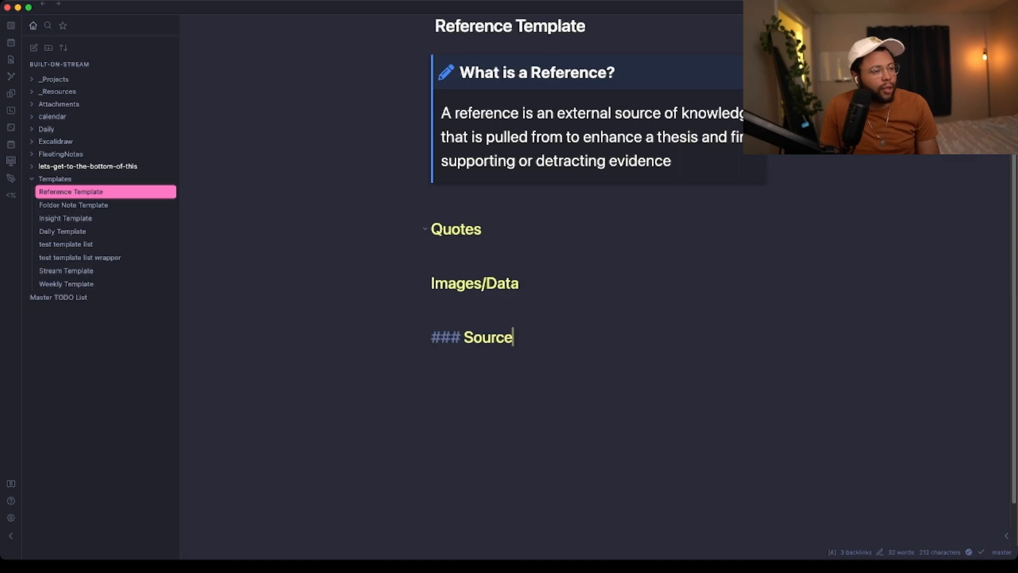
# Change the Novel Idea, References and Open Questions headings in the Insight Template to level 3
pyautogui.click(66, 218)
pyautogui.click(433, 247)
pyautogui.press('super+3')
pyautogui.press('Down')
pyautogui.press('Down')
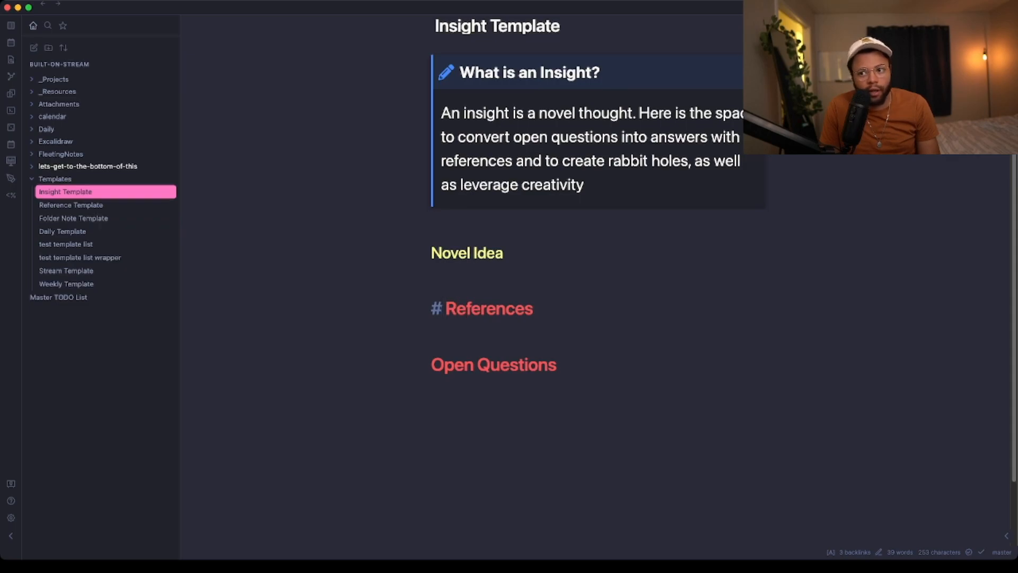
pyautogui.press('super+3')
pyautogui.press('Down')
pyautogui.press('Down')
pyautogui.press('Left')
pyautogui.press('Left')
pyautogui.press('Left')
pyautogui.press('Left')
pyautogui.press('Left')
pyautogui.press('Left')
pyautogui.press('Left')
pyautogui.press('super+2')
pyautogui.press('super+3')
pyautogui.press('Up')
pyautogui.press('Up')
pyautogui.press('Up')
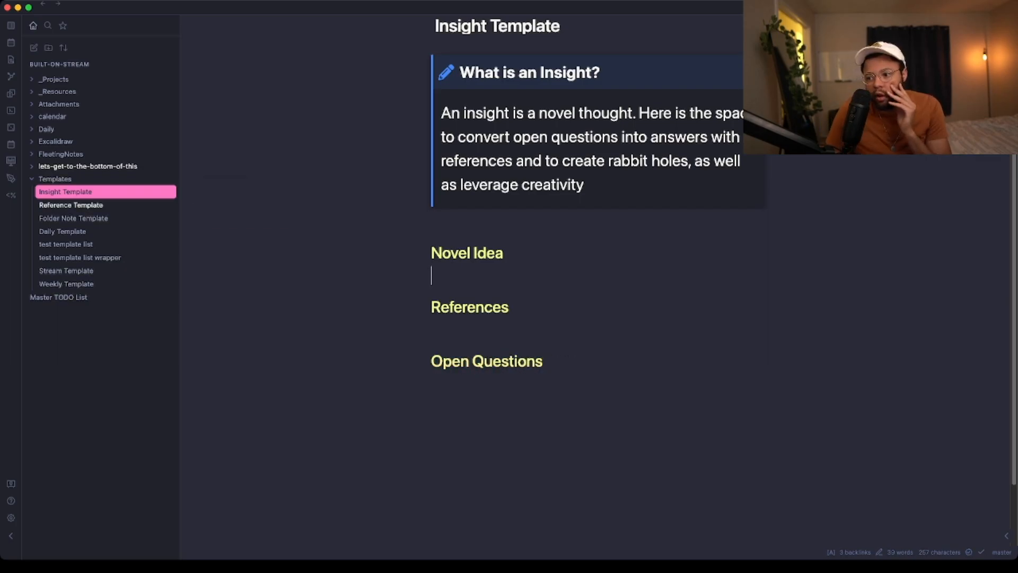
# Create a new Excalidraw drawing in the project's presentation/excalidraw folder
pyautogui.click(87, 166)
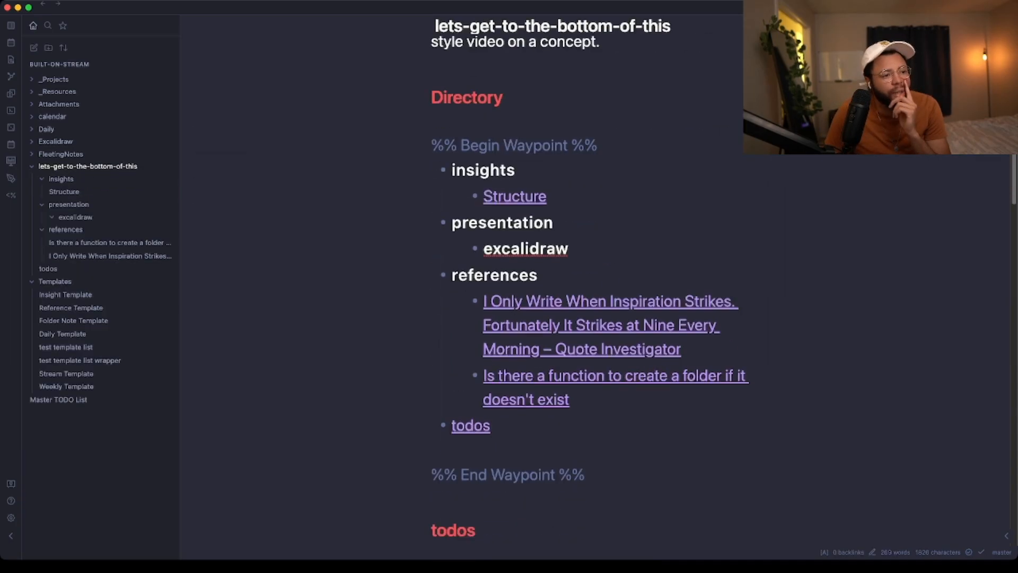
pyautogui.click(106, 360)
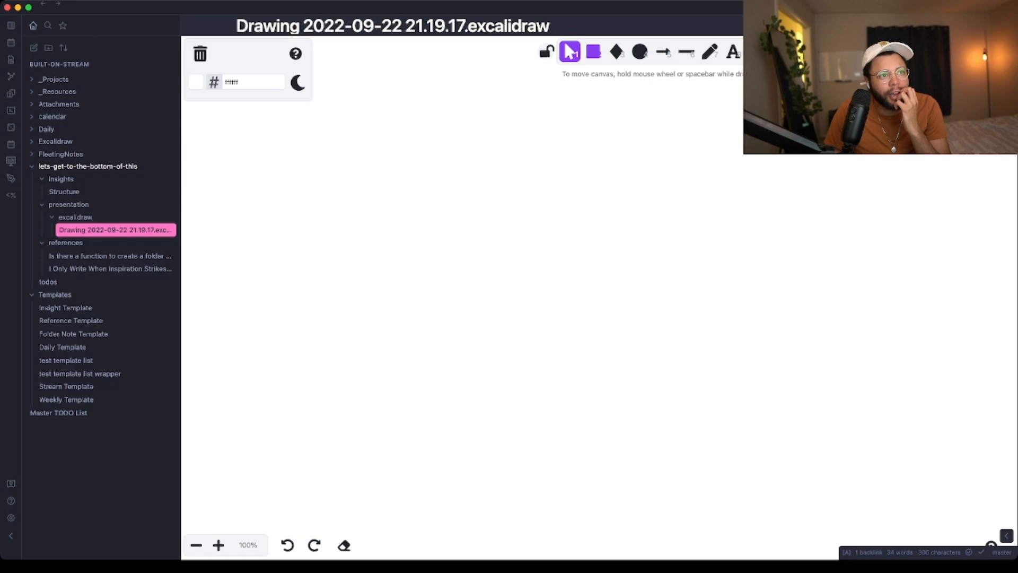
# Draw a large rectangle in the middle of the blank drawing canvas
pyautogui.click(593, 52)
pyautogui.moveTo(383, 131); pyautogui.dragTo(753, 455)
pyautogui.scroll(1, 567, 293)
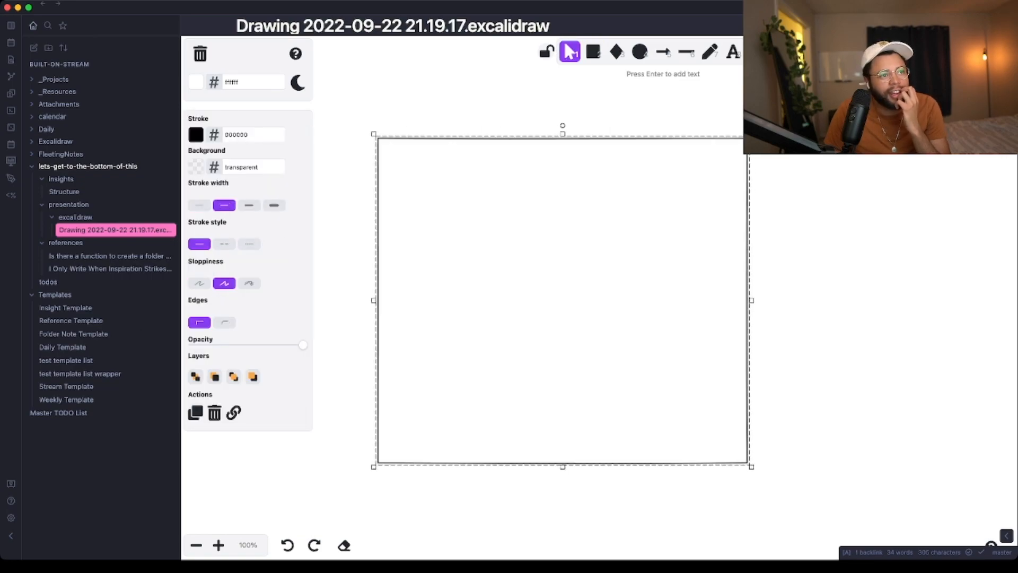
# Embed the insights/Structure.md note in the drawing and move it toward the centre of the canvas
pyautogui.click(943, 51)
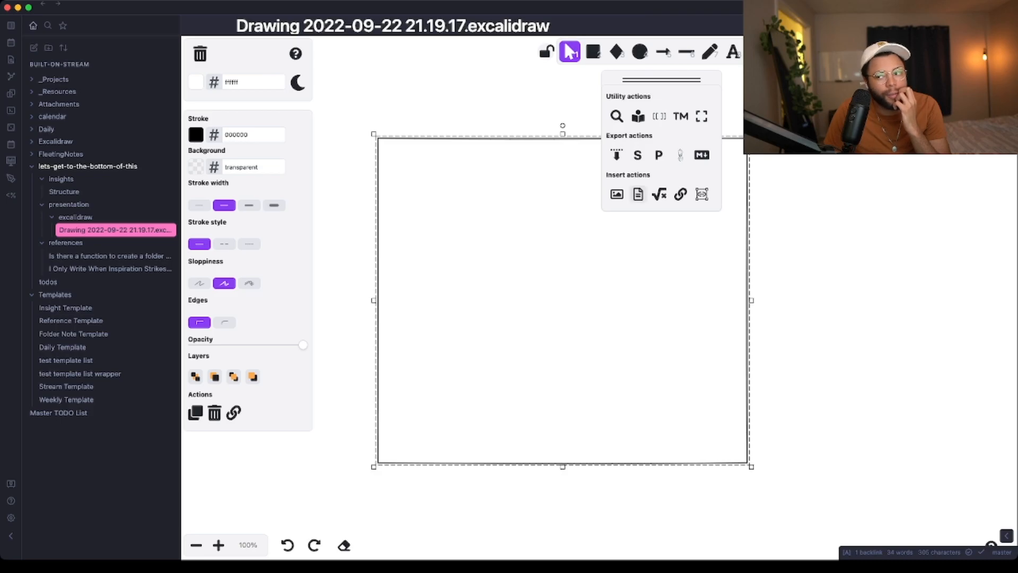
pyautogui.click(637, 194)
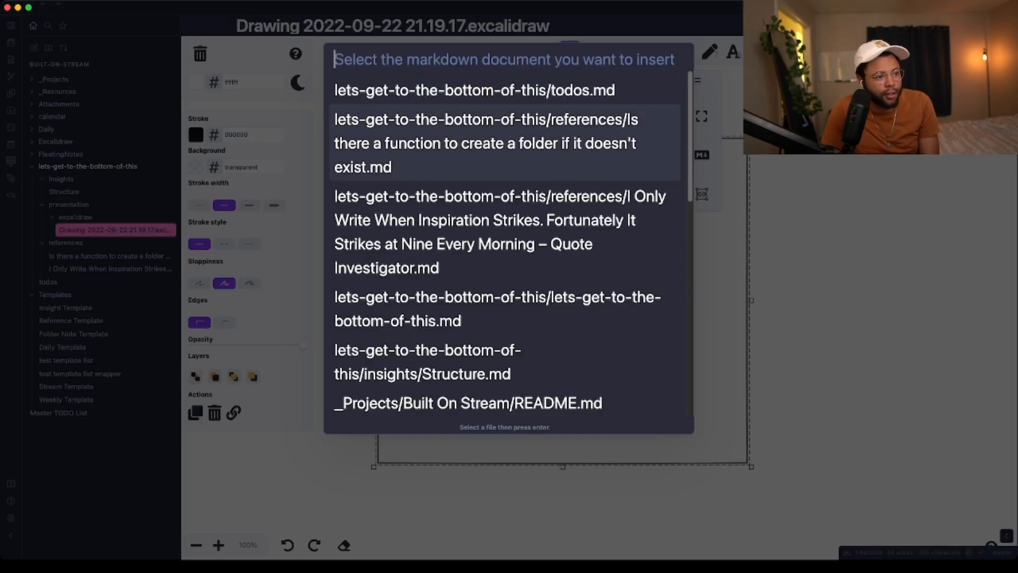
pyautogui.press('Down')
pyautogui.press('Down')
pyautogui.press('Return')
pyautogui.moveTo(469, 342)
pyautogui.mouseDown()
pyautogui.moveTo(473, 294)
pyautogui.moveTo(480, 309)
pyautogui.moveTo(465, 338)
pyautogui.mouseUp()
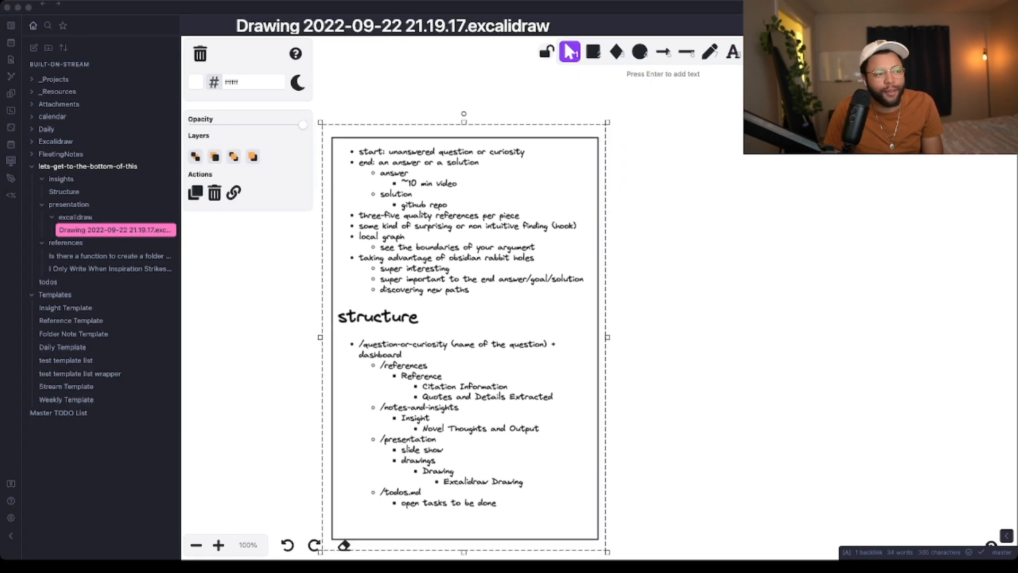
pyautogui.press('super+Tab')
pyautogui.moveTo(464, 338); pyautogui.dragTo(511, 340)
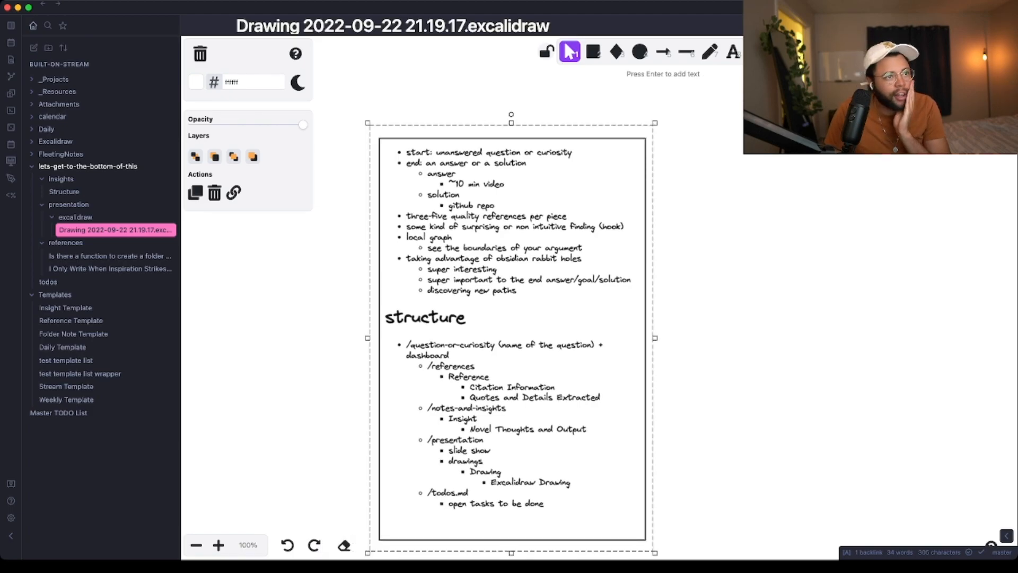
# Draw a rectangle over the embedded note's "Drawing" and "Excalidraw Drawing" lines, and give it an orange fab005 background
pyautogui.press('r')
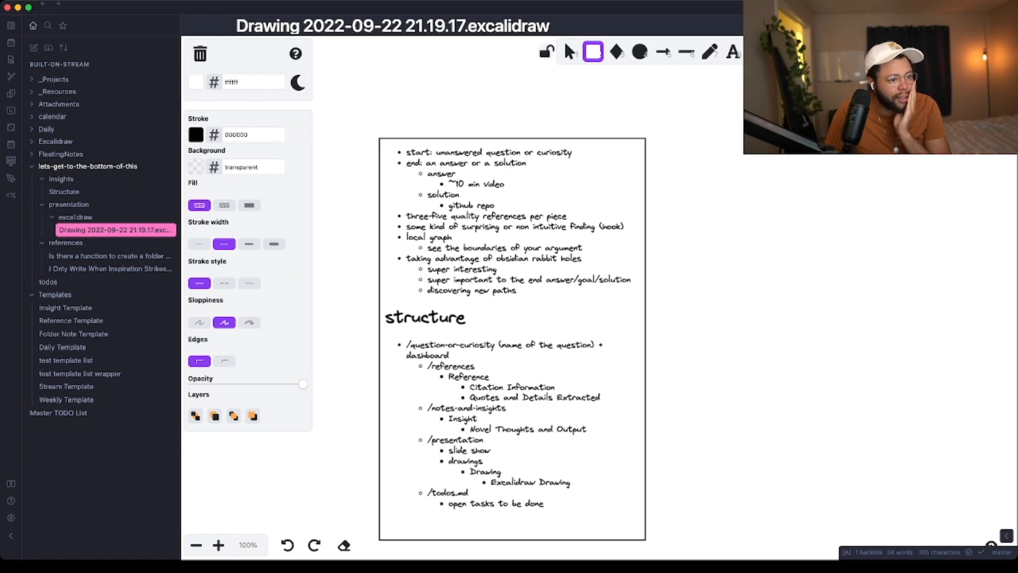
pyautogui.moveTo(458, 465); pyautogui.dragTo(585, 490)
pyautogui.click(196, 166)
pyautogui.click(258, 230)
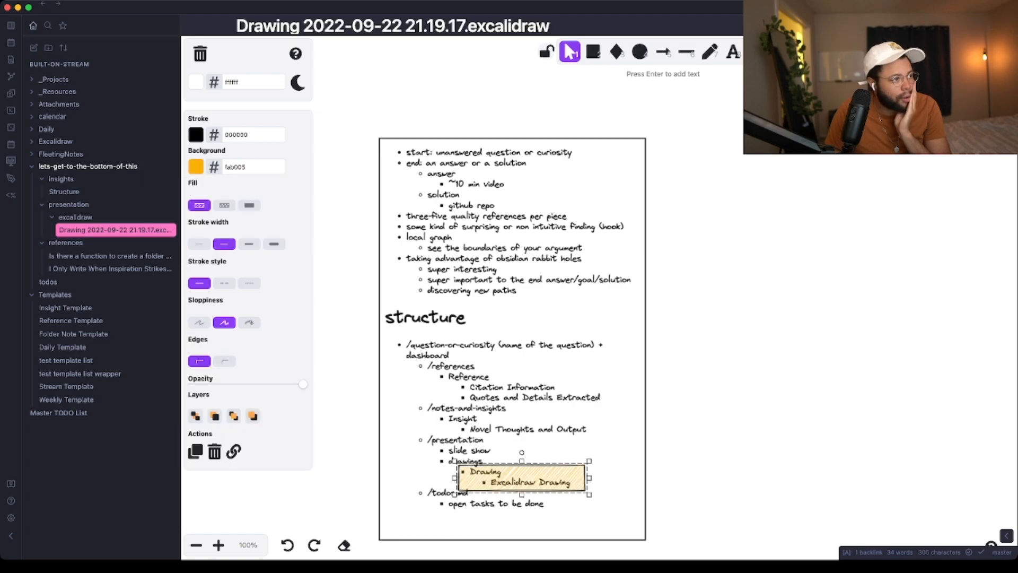
# Lower the orange rectangle's opacity to slightly under half and give it rounded edges
pyautogui.moveTo(303, 384); pyautogui.dragTo(235, 384)
pyautogui.click(224, 361)
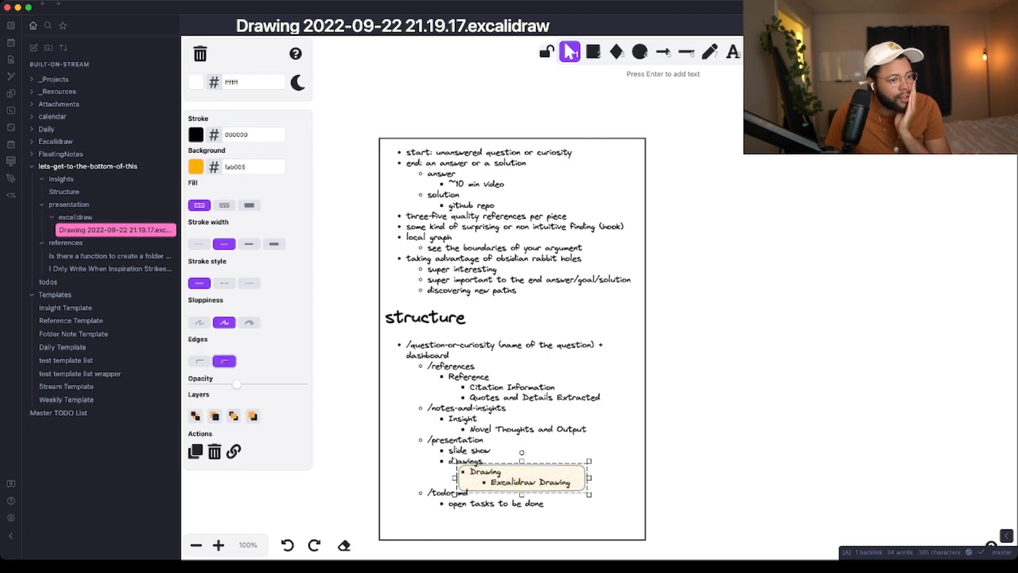
pyautogui.press('Escape')
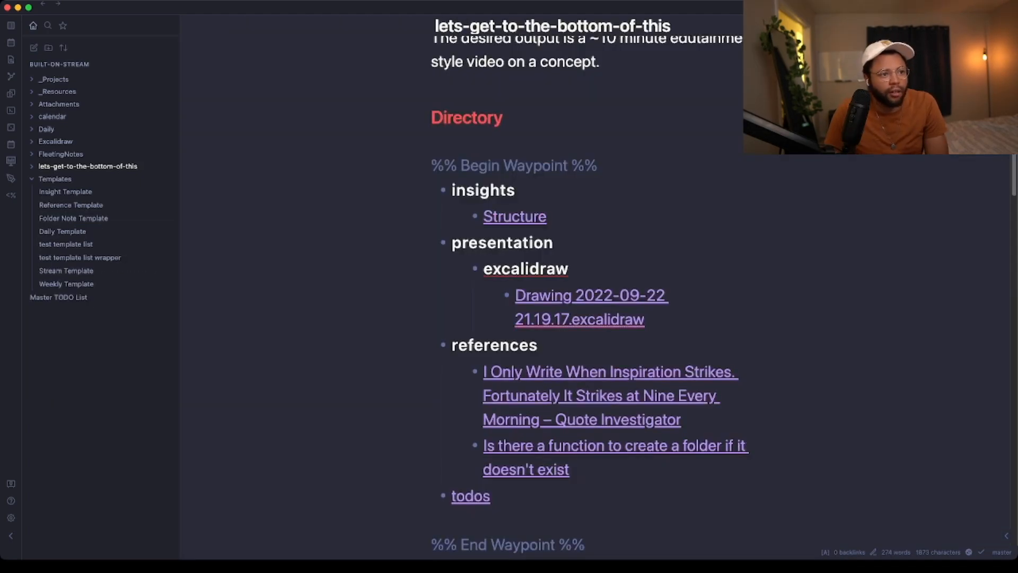
# Check the settings of the "obsidian advanced slides template" task in the lets-get-to-the-bottom-of-this note, leaving it unedited
pyautogui.scroll(-2, 500, 318)
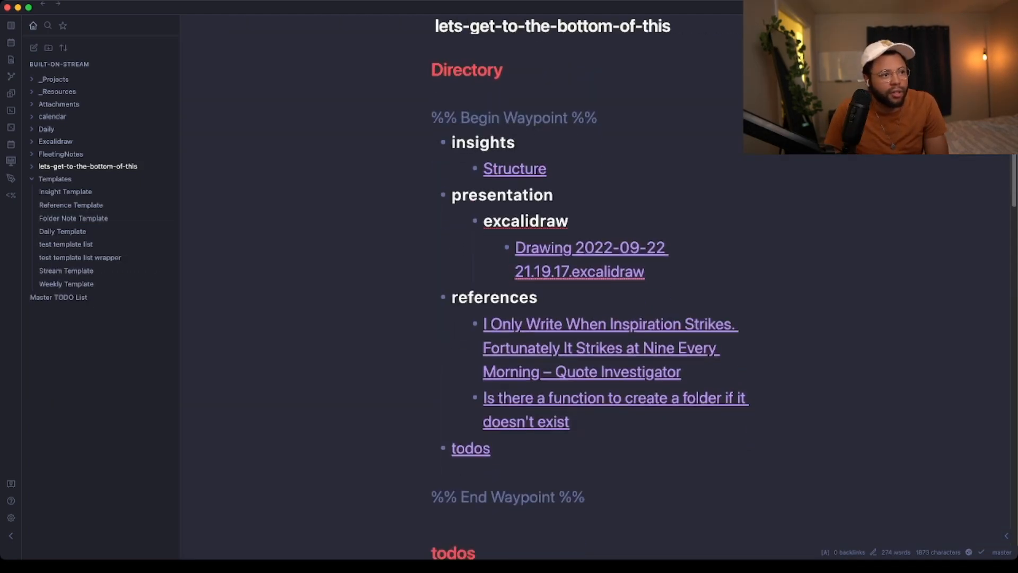
pyautogui.scroll(2, 499, 318)
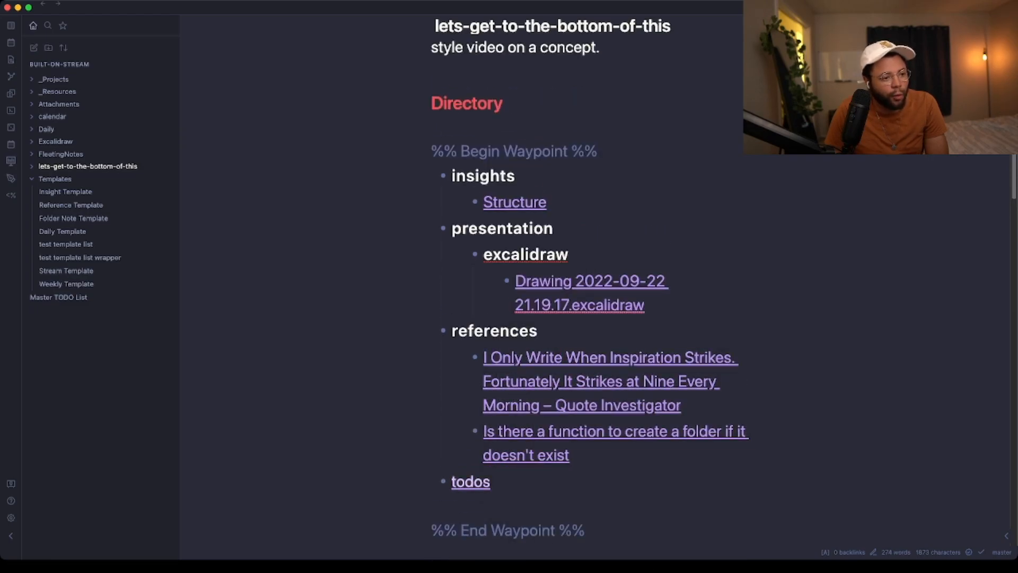
pyautogui.moveTo(473, 481)
pyautogui.scroll(-1, 530, 424)
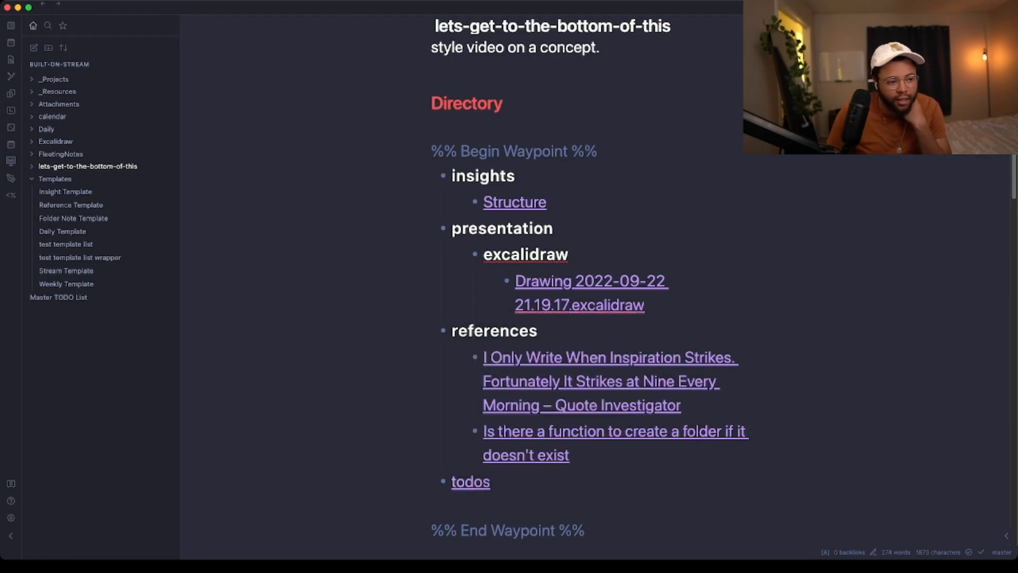
pyautogui.click(719, 316)
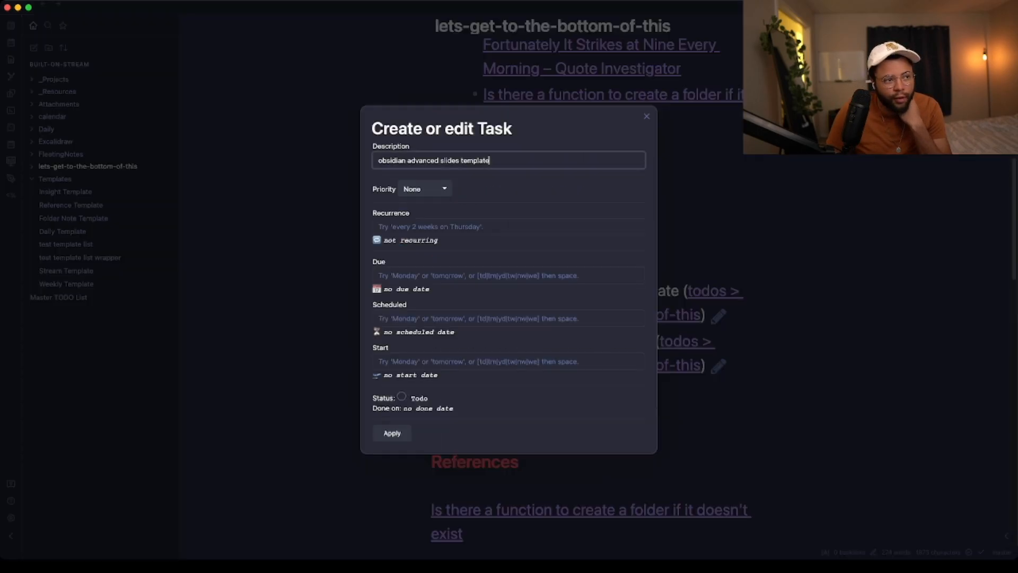
pyautogui.press('Tab')
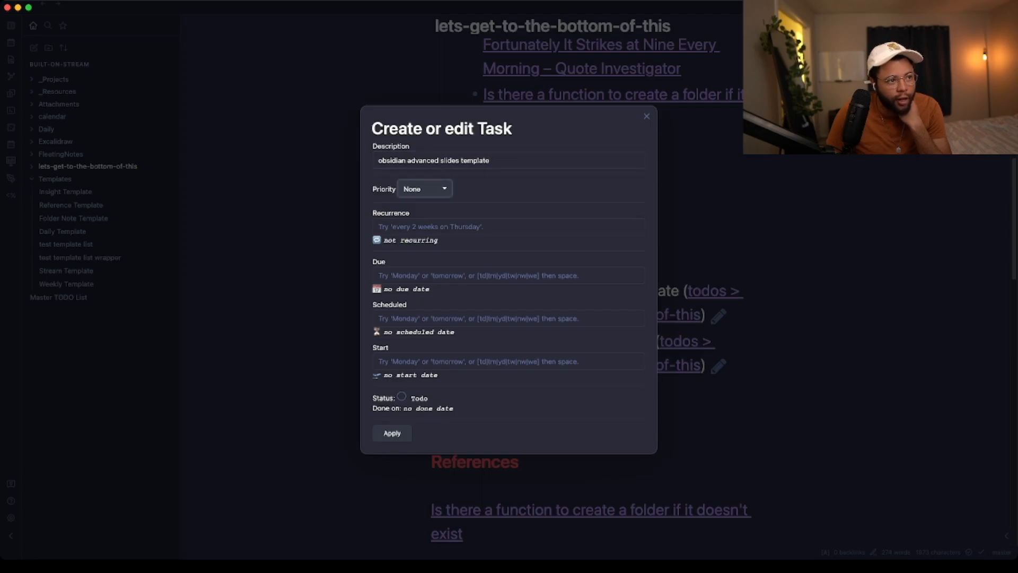
pyautogui.press('Escape')
# Look through the note's reference and insight sections and the list of installed community plugins
pyautogui.scroll(-3, 189, 412)
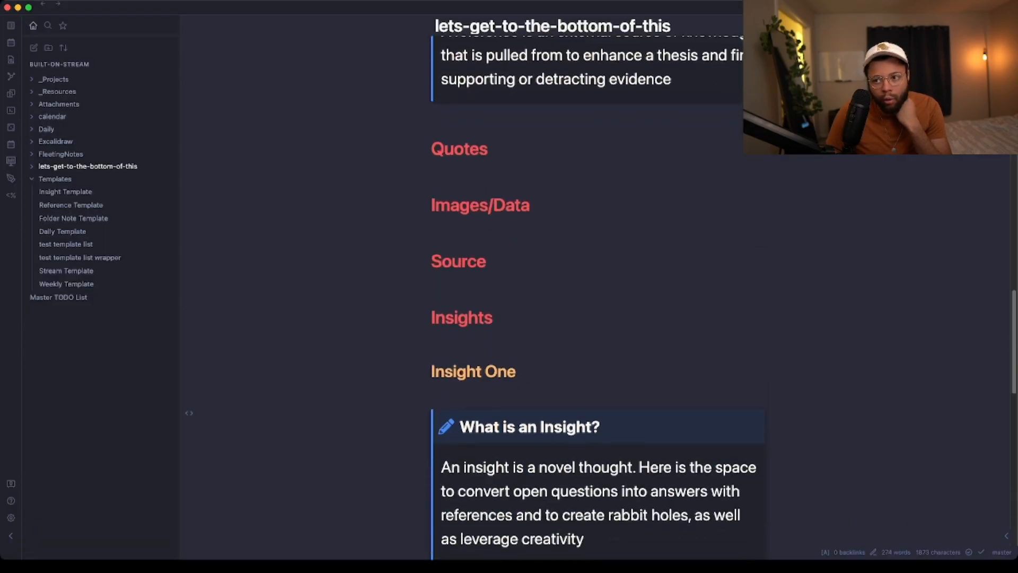
pyautogui.scroll(-12, 189, 413)
pyautogui.scroll(13, 450, 400)
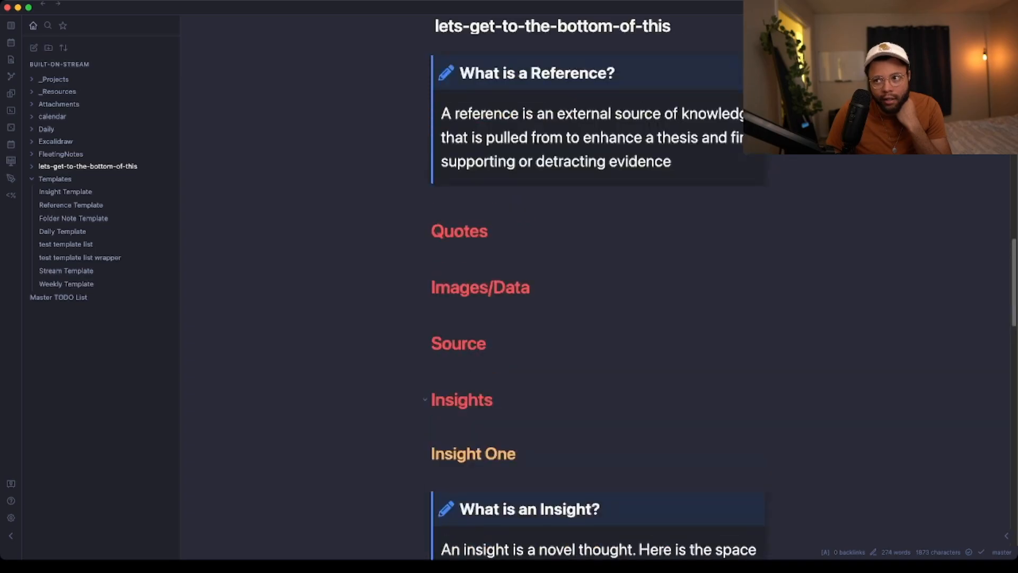
pyautogui.scroll(10, 596, 292)
pyautogui.click(11, 517)
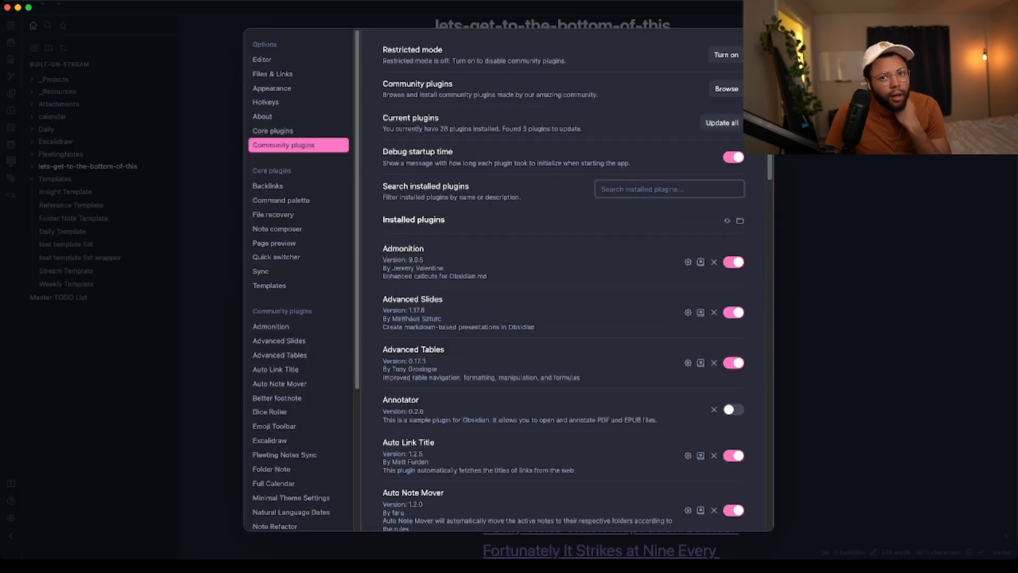
pyautogui.press('Escape')
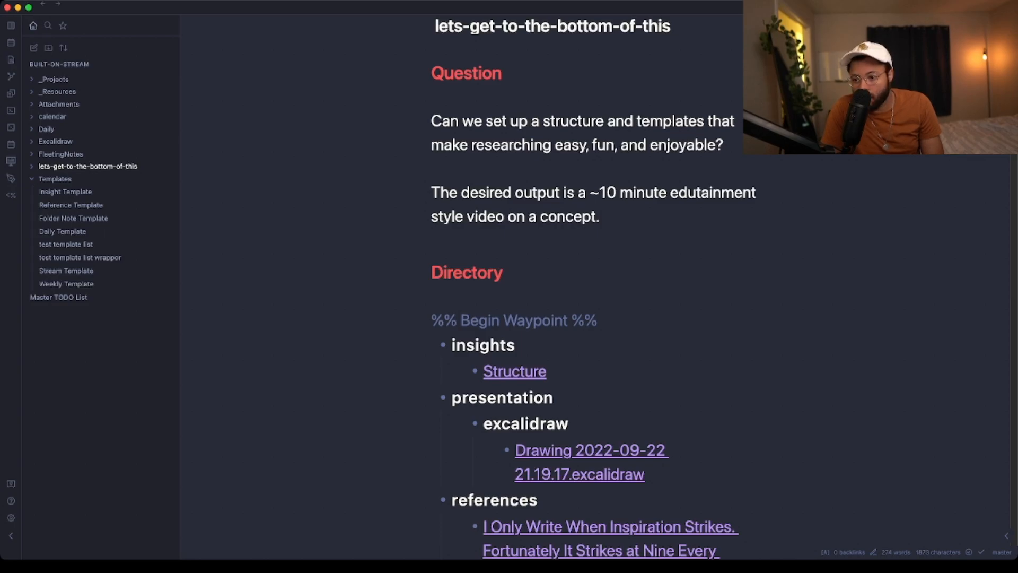
# Copy the "Using The Local Graph in Obsidian" heading and paragraph from the browser article into Reference Three's Quotes section as a quote
pyautogui.press('super+Tab')
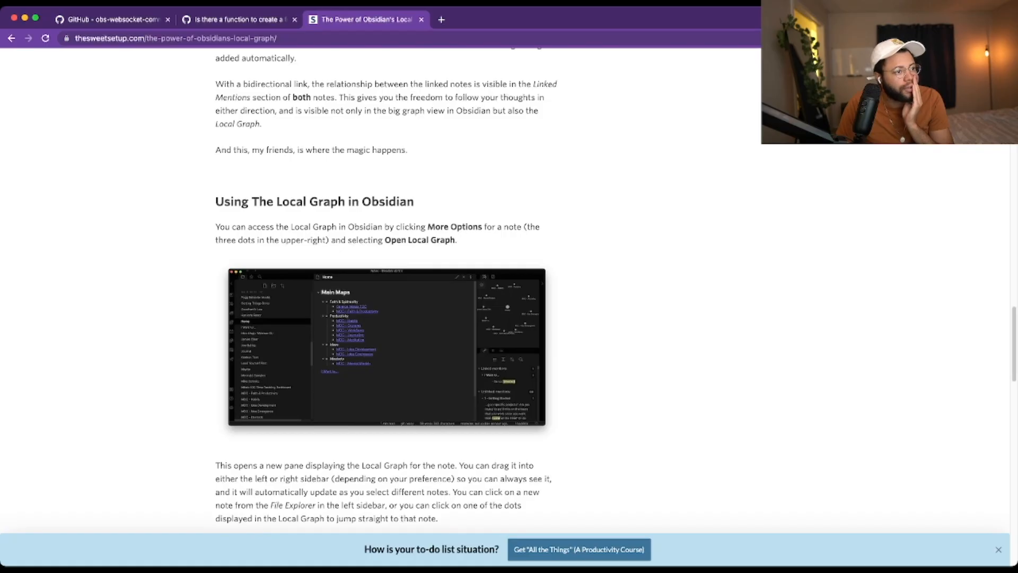
pyautogui.moveTo(337, 202); pyautogui.dragTo(215, 202)
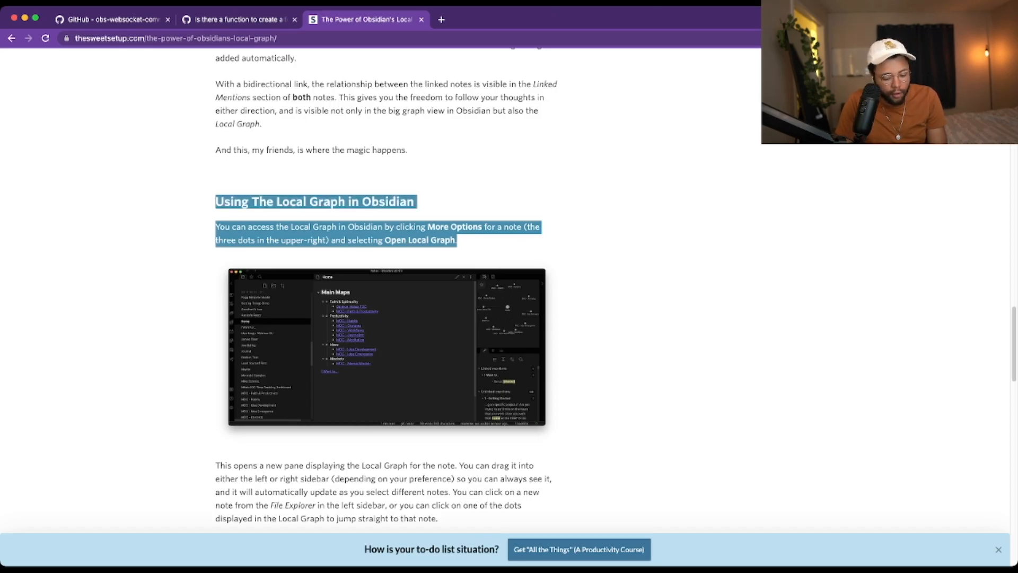
pyautogui.hotkey('ctrl', 'alt', 'Right')
pyautogui.scroll(-20, 350, 265)
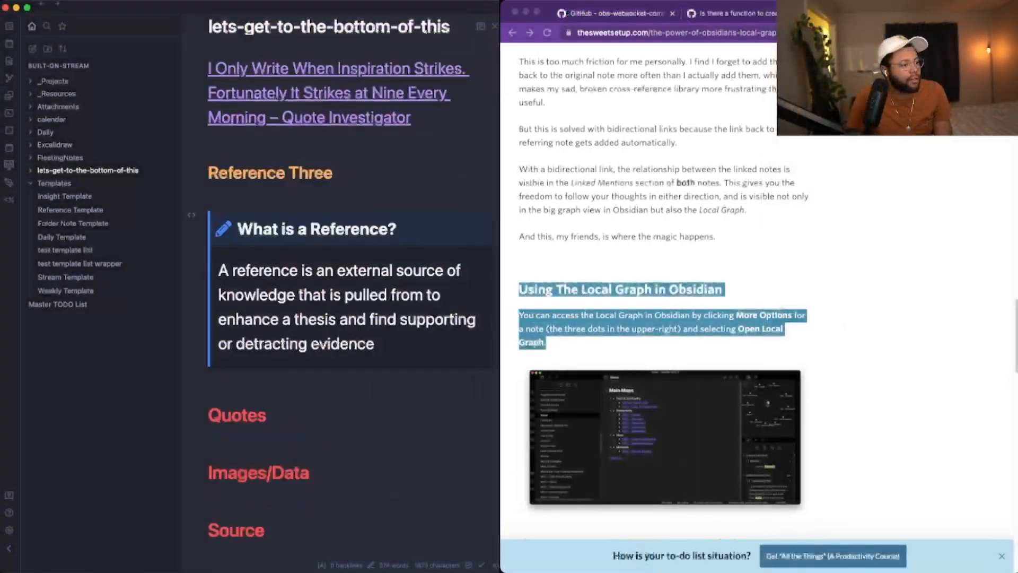
pyautogui.scroll(6, 350, 266)
pyautogui.press('Return')
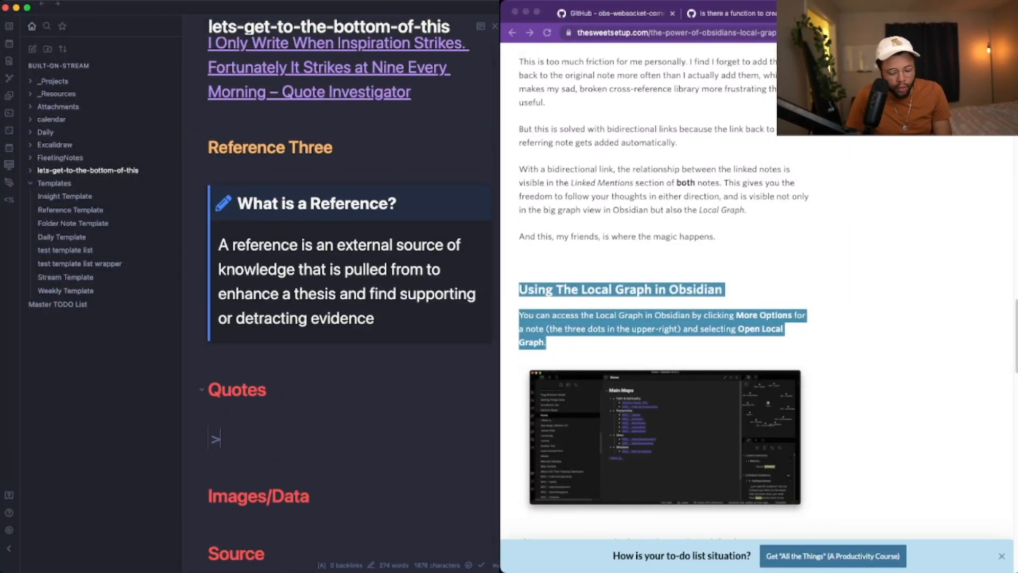
pyautogui.write('## Using The Local Graph in Obsidian  You can access the Local Graph in Obsidian by clicking More Options for a note (the three dots in the upper-right) and selecting Open Local Graph.')
# Copy the article's web address and paste it as a titled link under Reference Three's Source heading
pyautogui.press('super+Tab')
pyautogui.press('super+l')
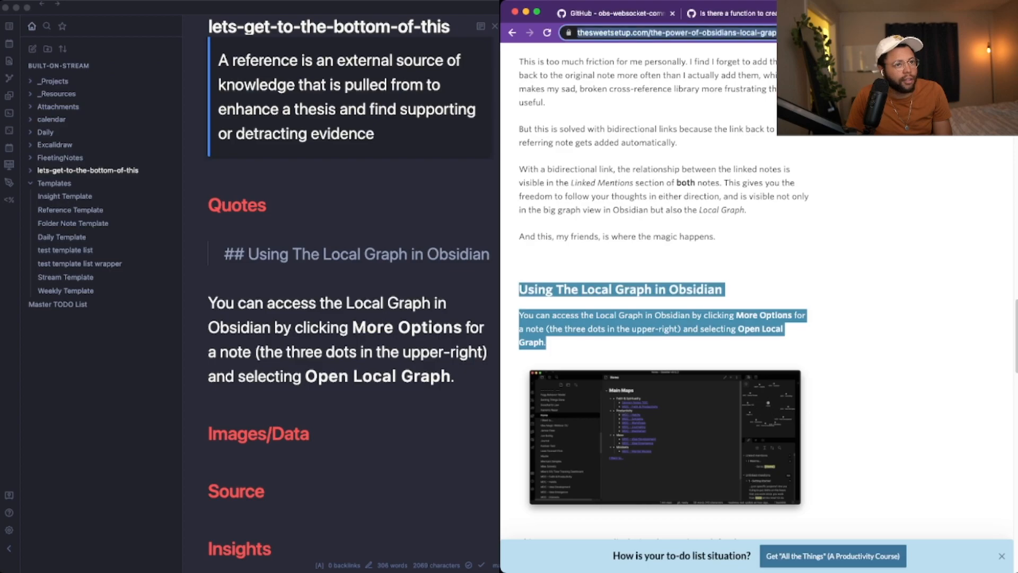
pyautogui.scroll(-3, 350, 318)
pyautogui.click(209, 338)
pyautogui.click(209, 338)
pyautogui.press('super+v')
# Replace the "Reference Three" heading with the level-one heading "The Power of Obsidian's Local Graph – The Sweet Setup"
pyautogui.scroll(4, 350, 318)
pyautogui.scroll(3, 350, 318)
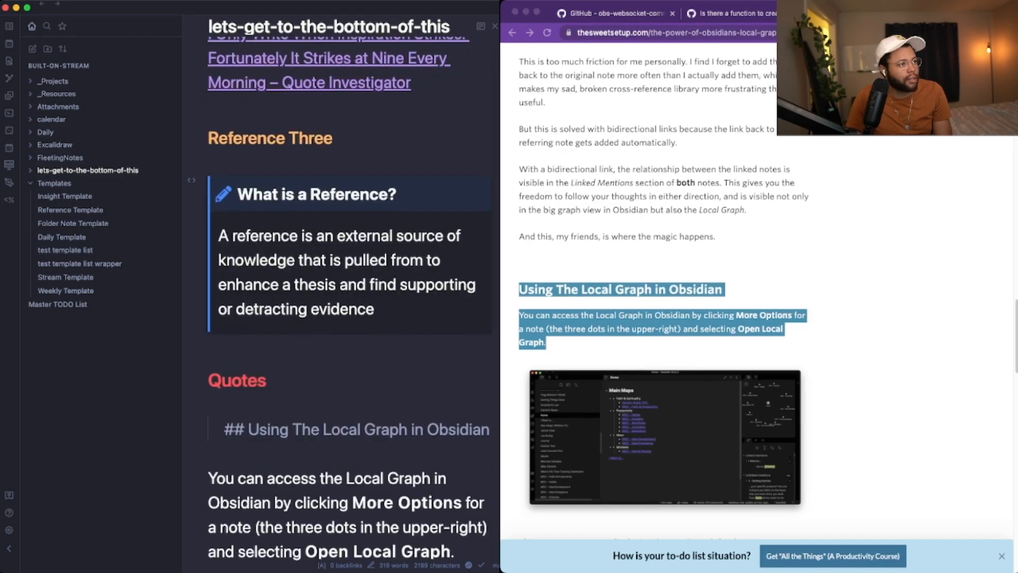
pyautogui.keyDown('shift'); pyautogui.click(209, 139); pyautogui.keyUp('shift')
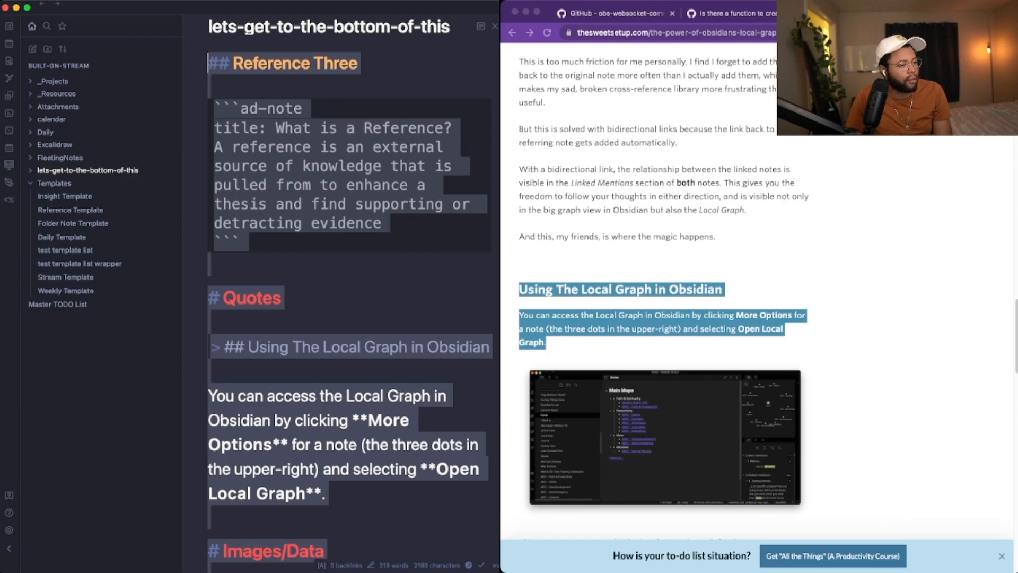
pyautogui.write("The Power of Obsidian's Local Graph – The Sweet Setup")
pyautogui.click(208, 116)
pyautogui.write('#')
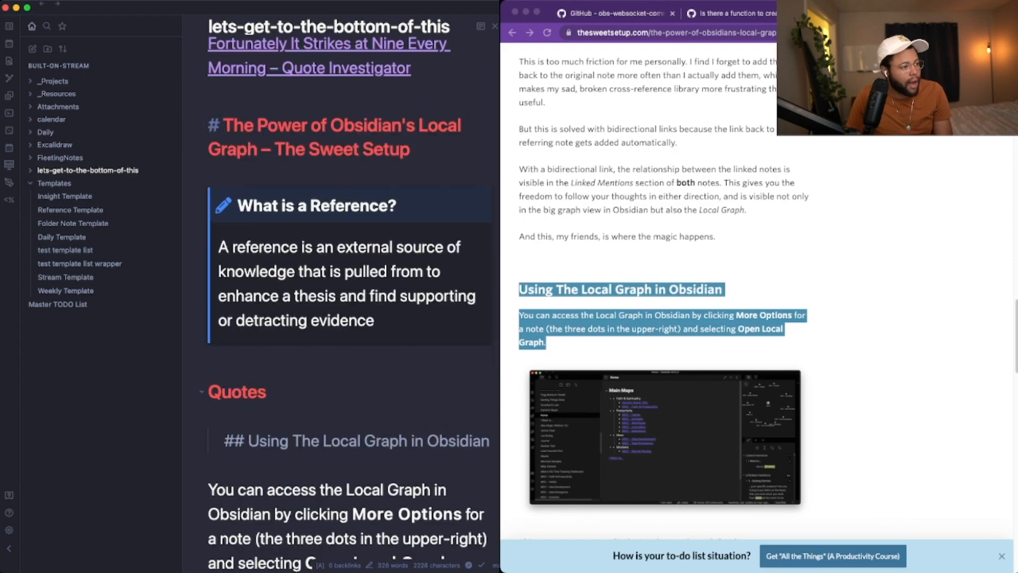
# Demote this reference's Quotes, Images/Data and Source headings to level three
pyautogui.click(208, 391)
pyautogui.write('##')
pyautogui.scroll(-4, 209, 391)
pyautogui.click(208, 426)
pyautogui.write('##')
pyautogui.press('Down')
pyautogui.press('Down')
pyautogui.write('##')
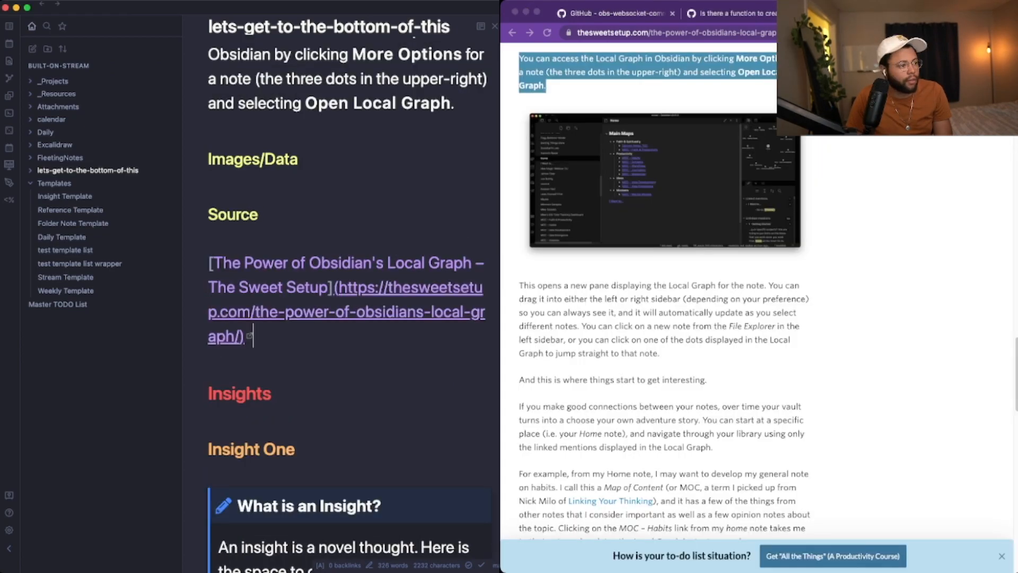
# Extract the local graph reference section into its own note and move that note to lets-get-to-the-bottom-of-this/references
pyautogui.scroll(10, 349, 297)
pyautogui.keyDown('shift'); pyautogui.click(209, 326); pyautogui.keyUp('shift')
pyautogui.press('super+shift+n')
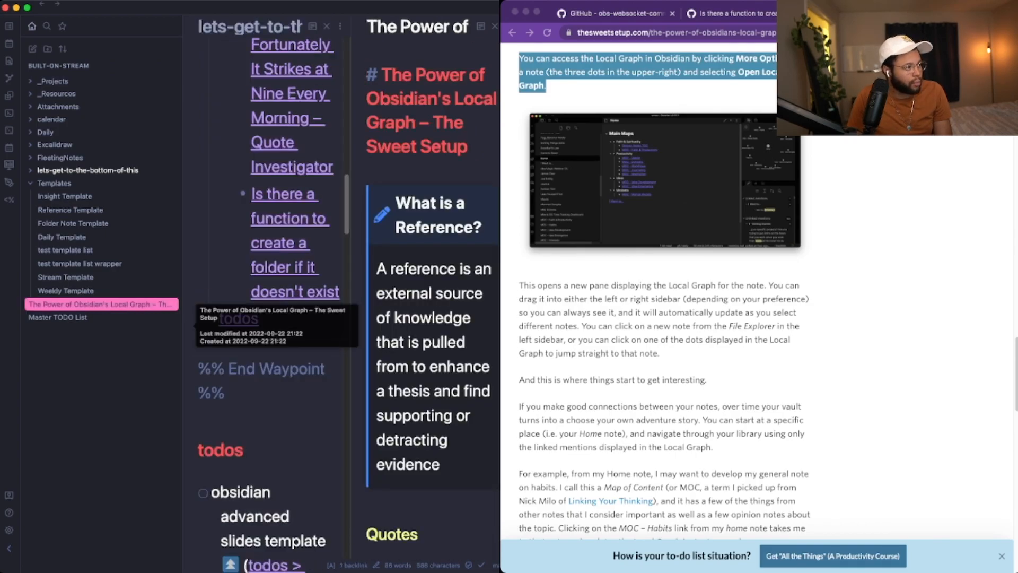
pyautogui.click(143, 183)
pyautogui.write('refe')
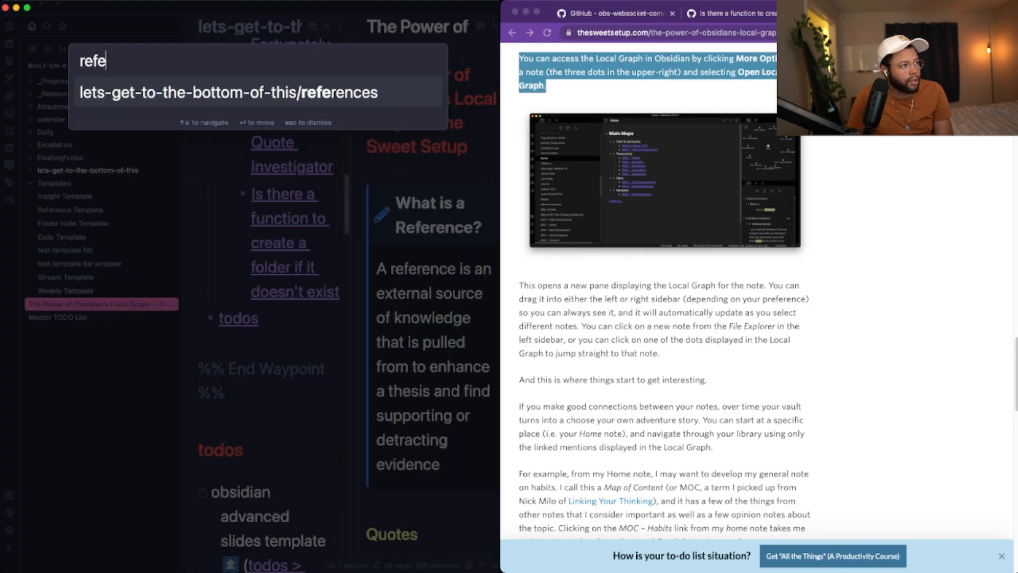
pyautogui.press('Return')
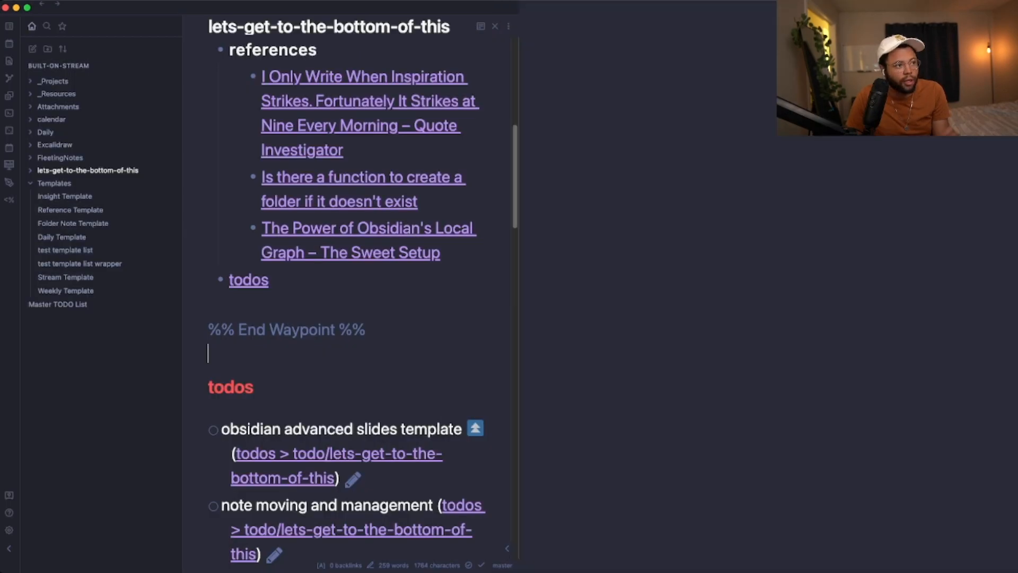
# Open the local graph of the lets-get-to-the-bottom-of-this note beside it and collapse the file explorer
pyautogui.scroll(5, 609, 286)
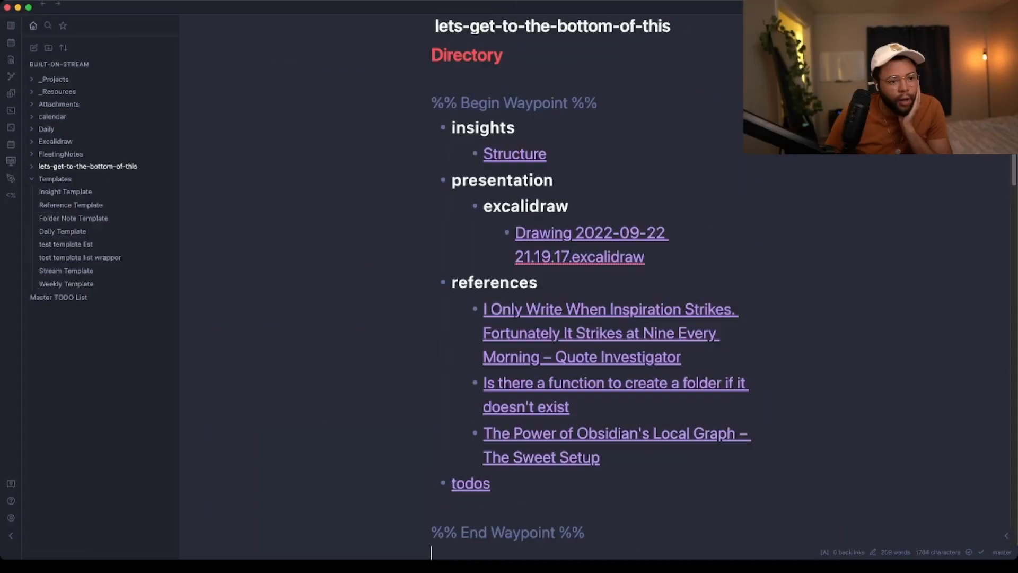
pyautogui.scroll(1, 610, 286)
pyautogui.click(987, 26)
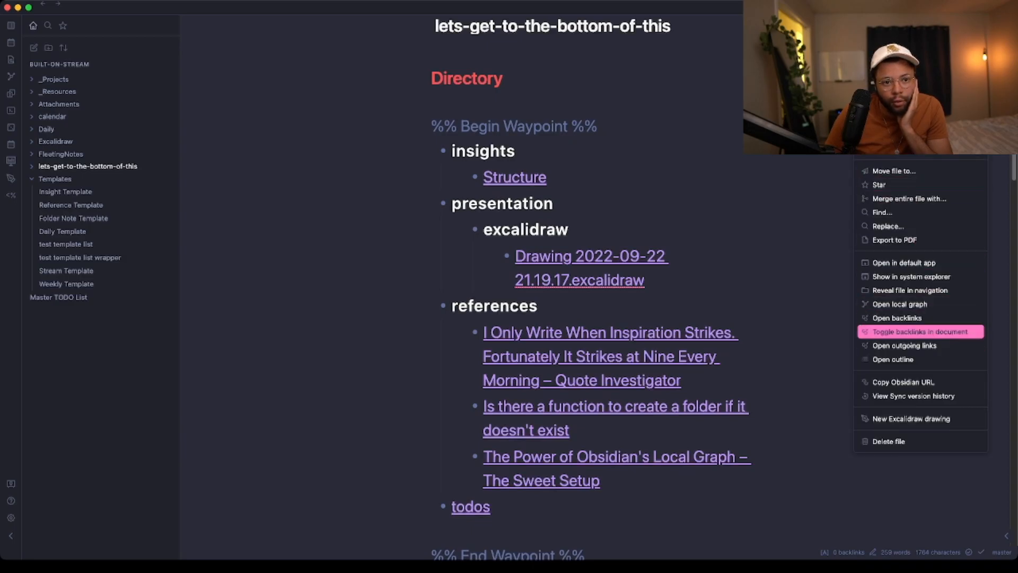
pyautogui.click(901, 304)
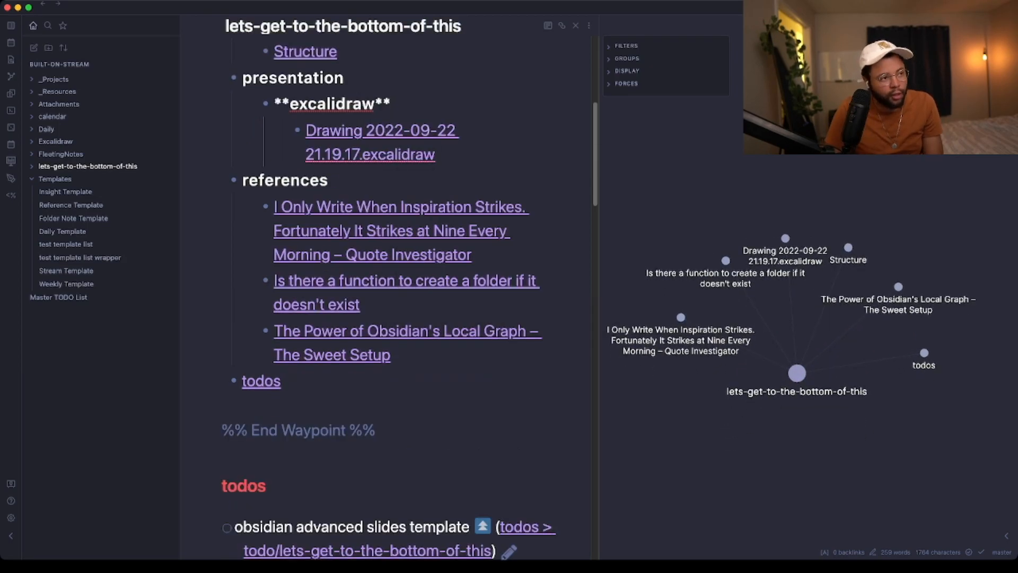
pyautogui.press('super+b')
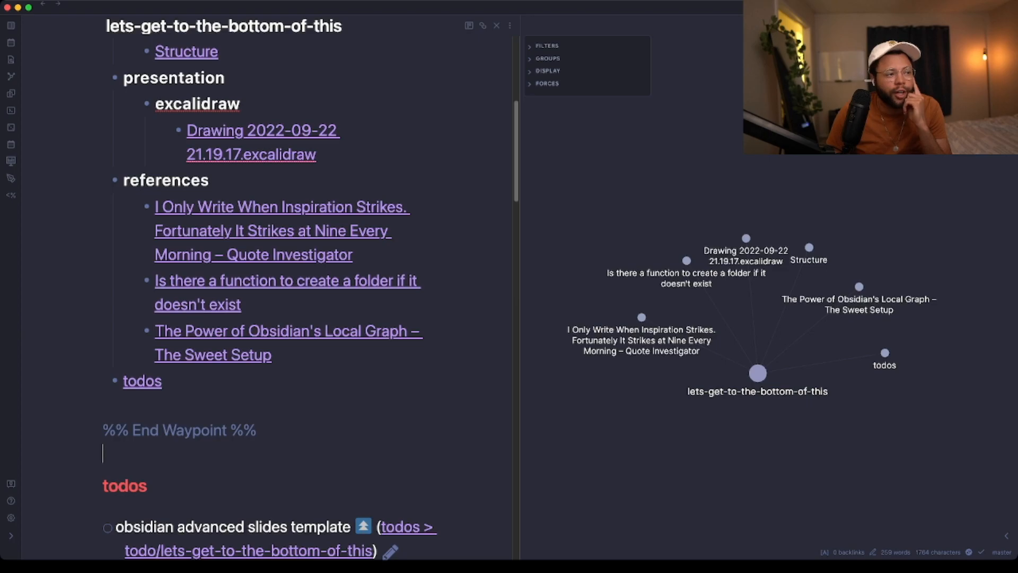
pyautogui.scroll(-6, 271, 223)
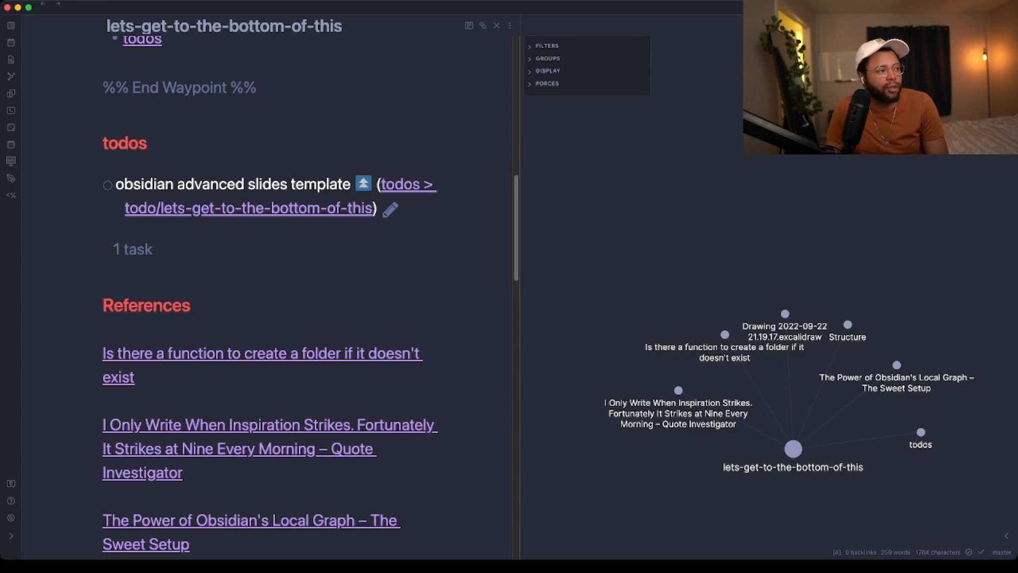
pyautogui.click(10, 535)
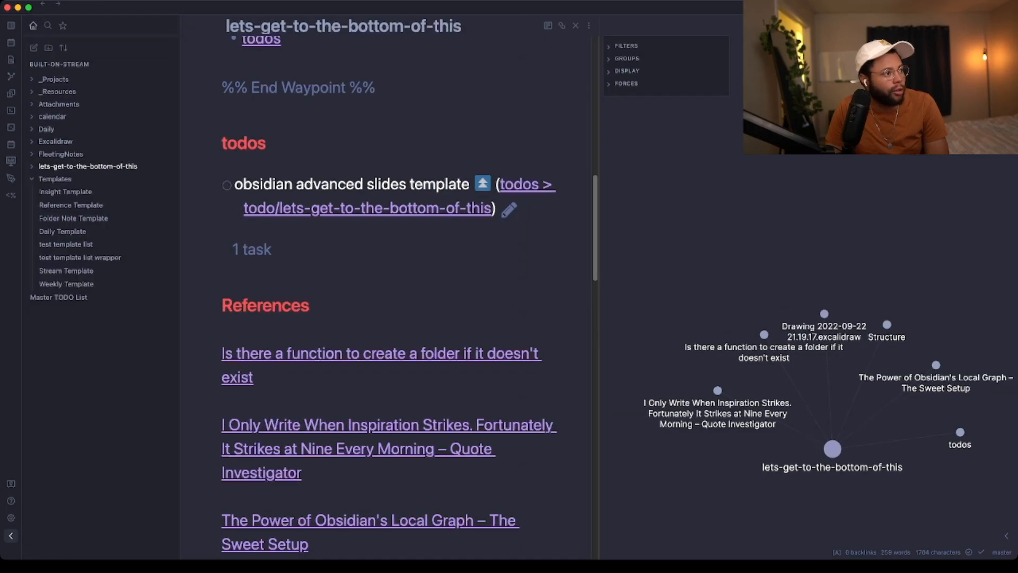
pyautogui.click(11, 535)
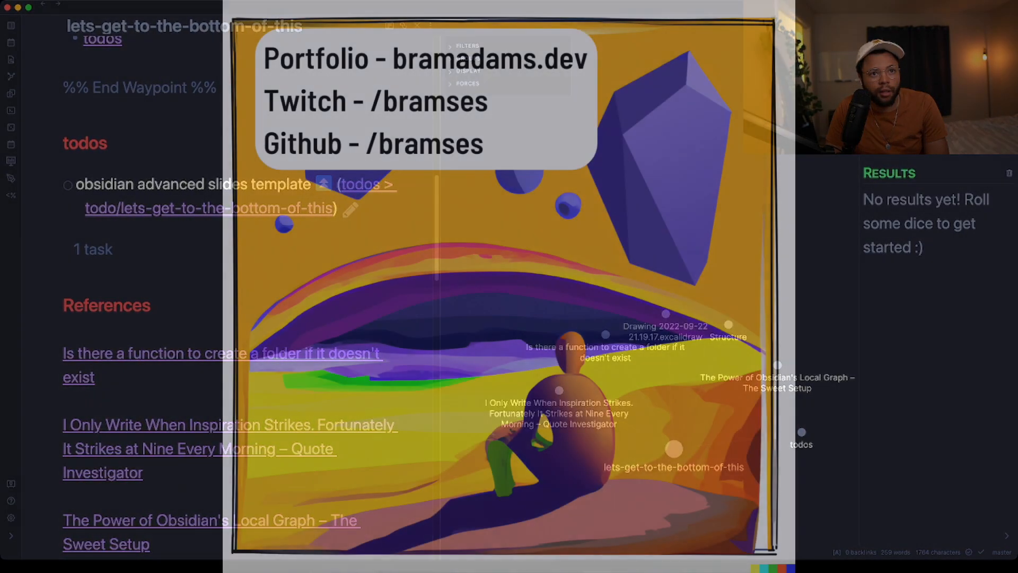